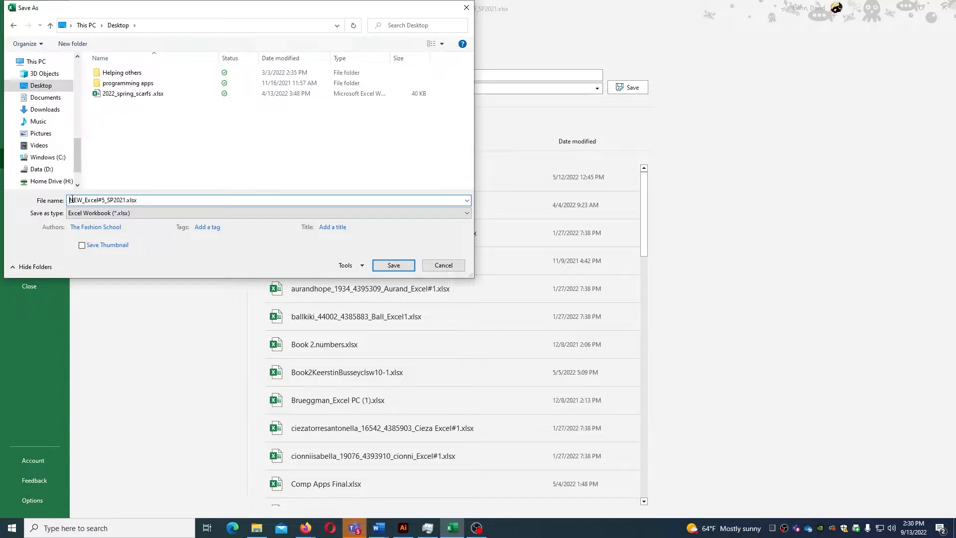
Save the workbook to the Desktop as an xlsx file, with the surname and an underscore before NEW_Excel#5_SP2021.
click(392, 266)
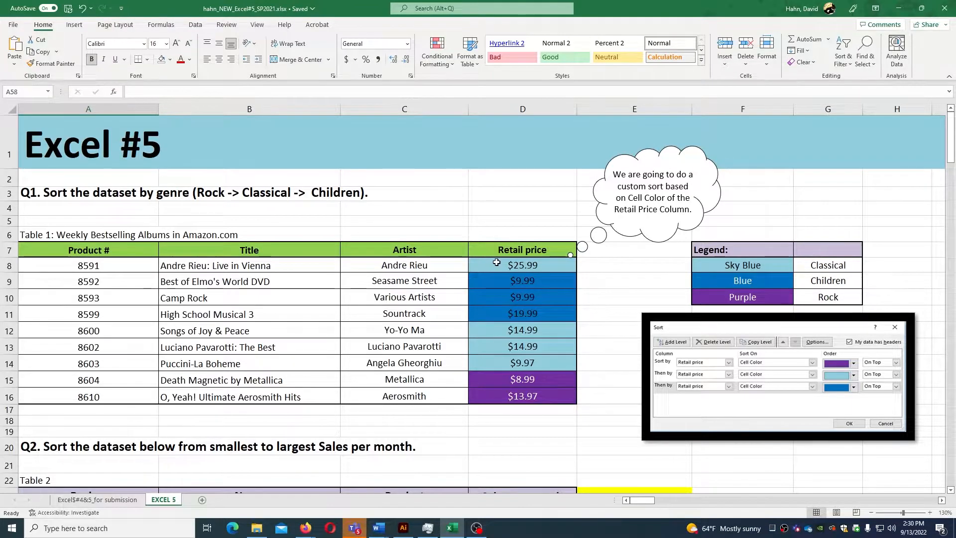
Compare the Retail price cell colors in Table 1 with the genre colors in the legend.
drag(496, 262, 509, 385)
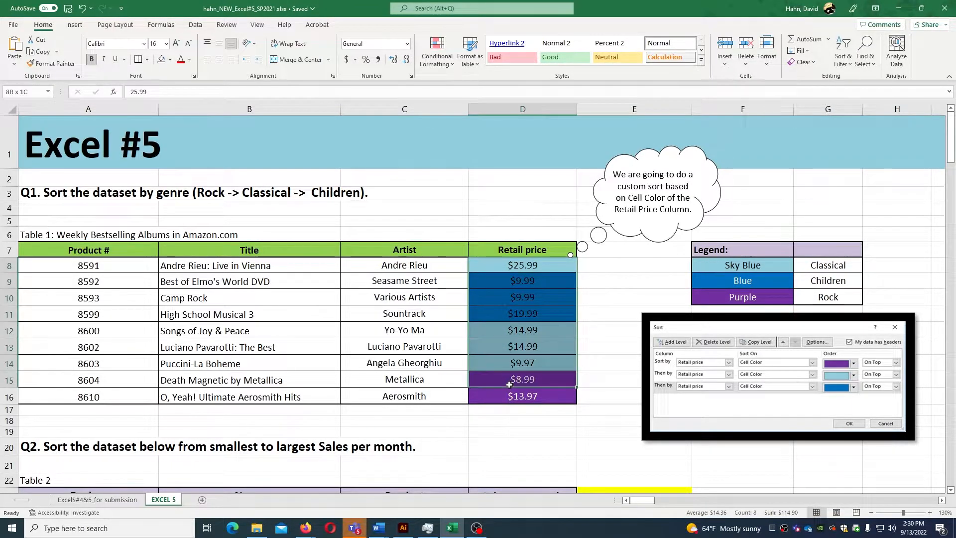
click(509, 384)
click(736, 266)
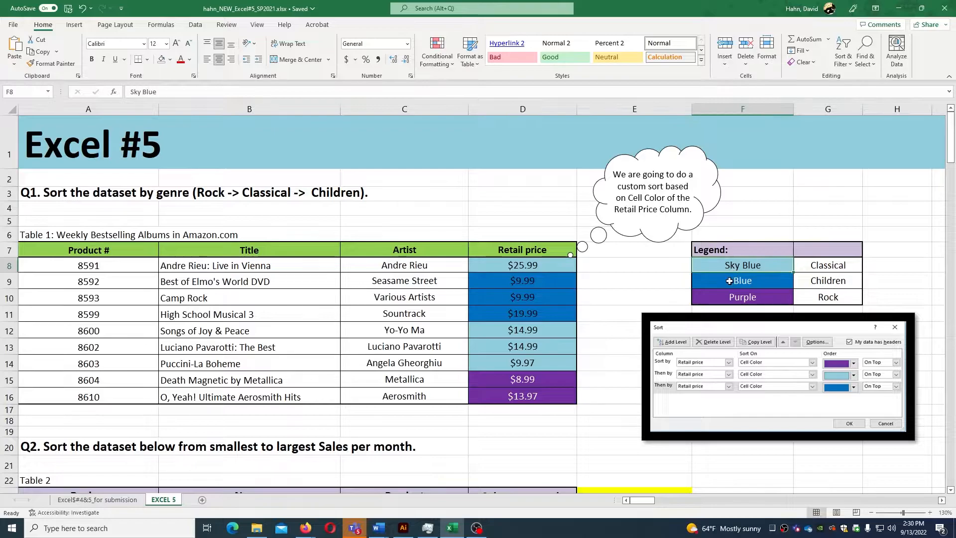
click(729, 281)
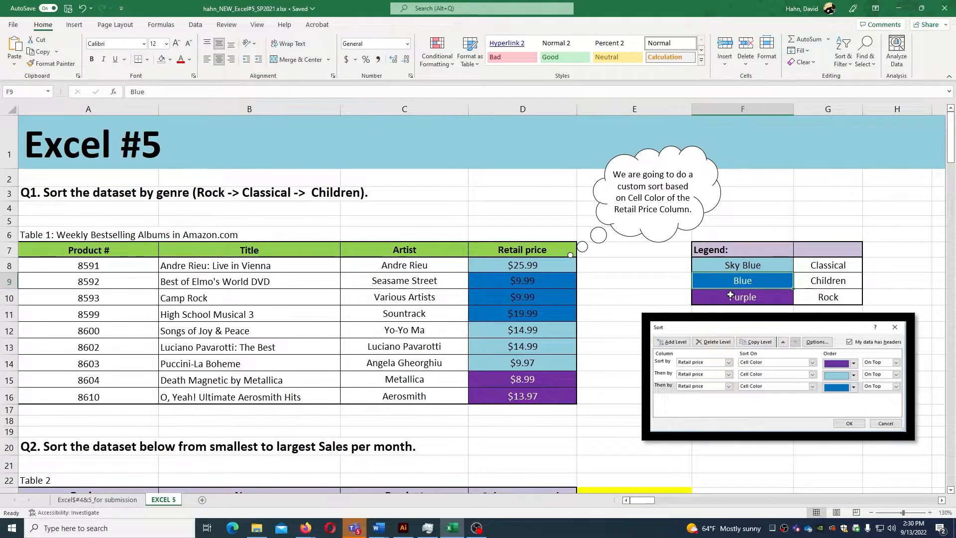
click(730, 295)
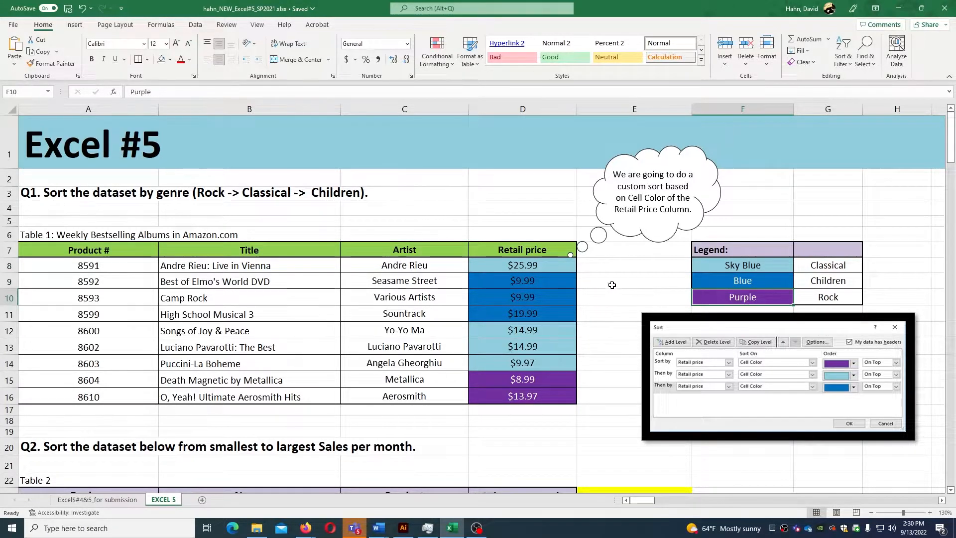
Start a custom sort of Table 1 with Retail price sorted on Cell Color, sky blue On Top.
click(537, 265)
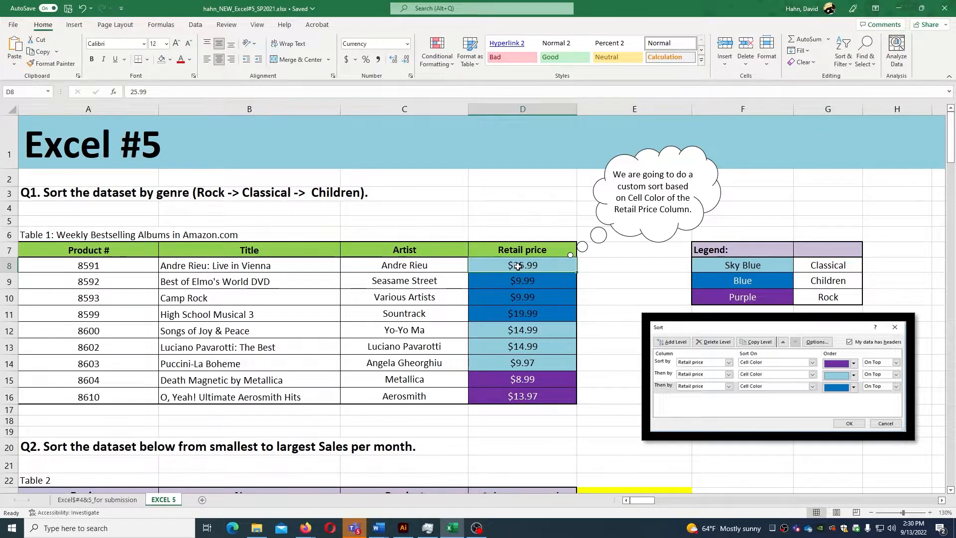
click(840, 63)
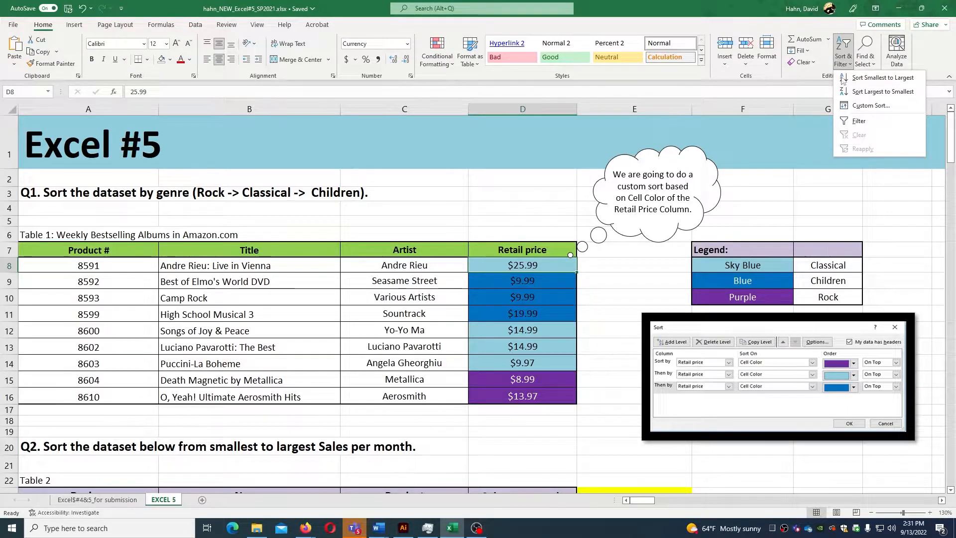
click(860, 106)
click(614, 175)
click(598, 204)
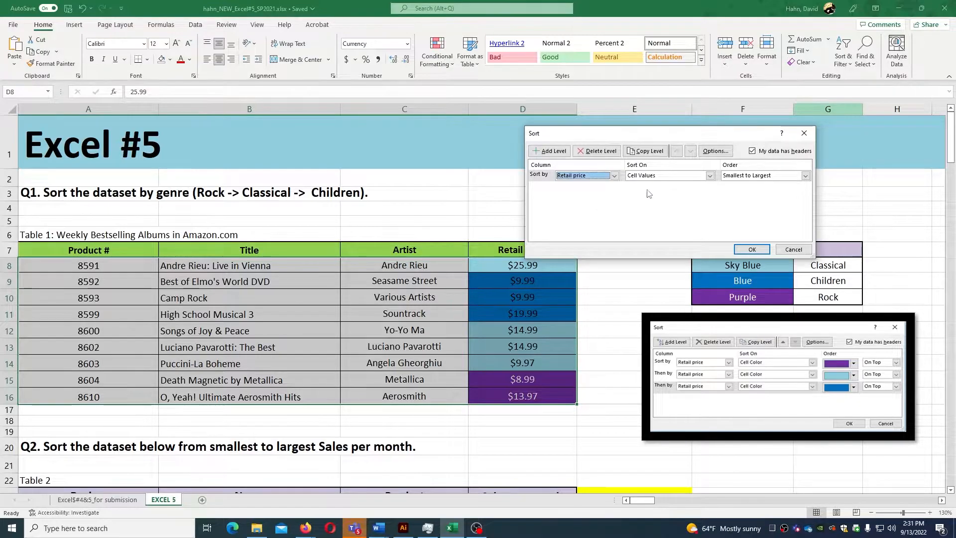
click(709, 175)
click(664, 194)
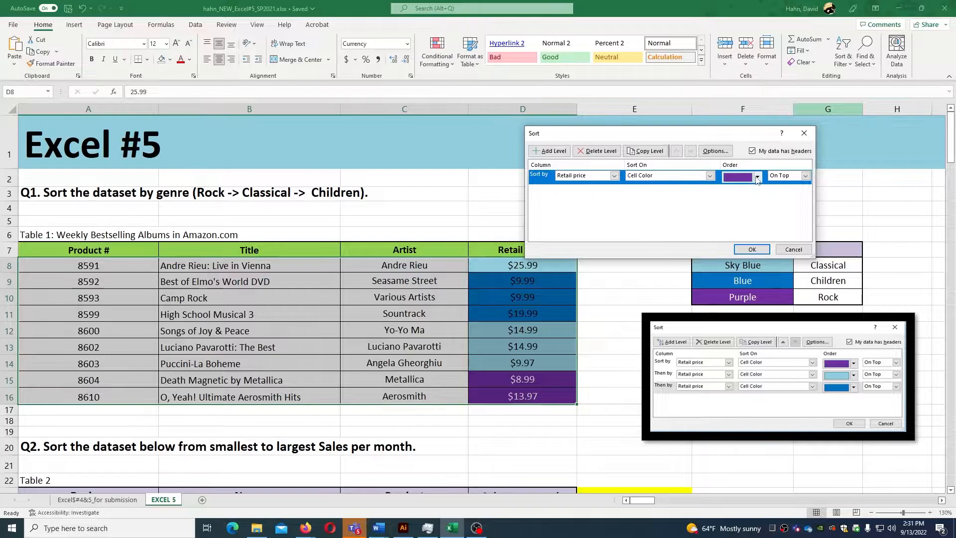
click(757, 177)
click(739, 196)
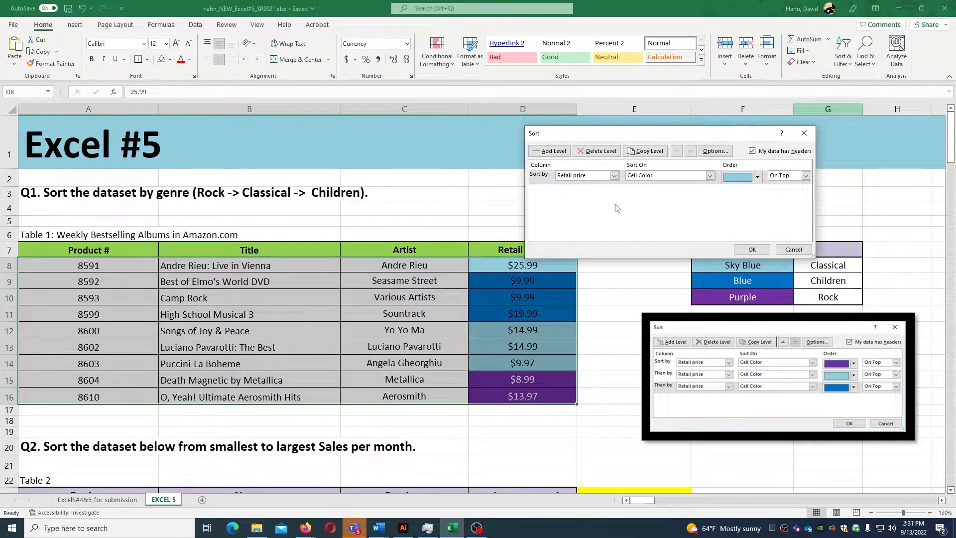
Add a second sort level for Retail price on Cell Color with blue On Top.
click(549, 150)
click(602, 189)
click(598, 223)
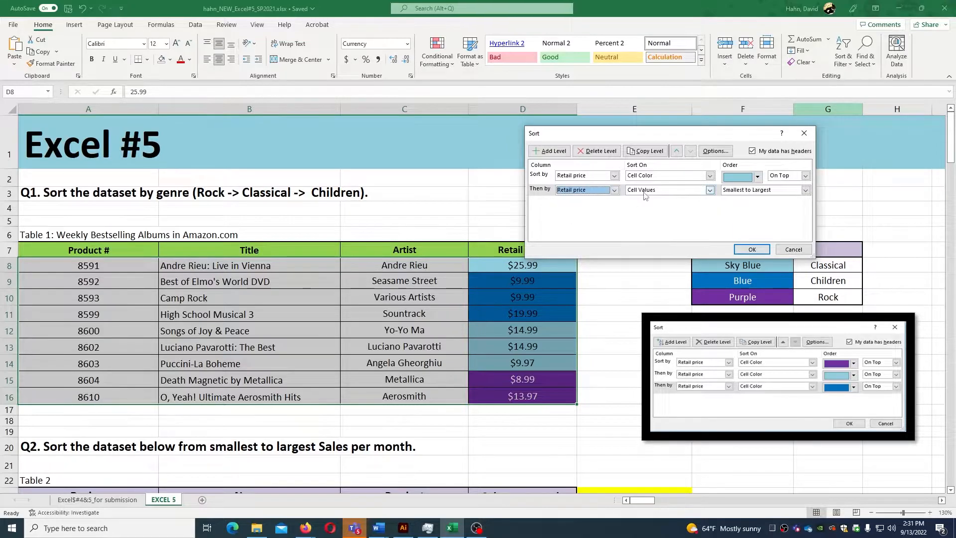
click(644, 193)
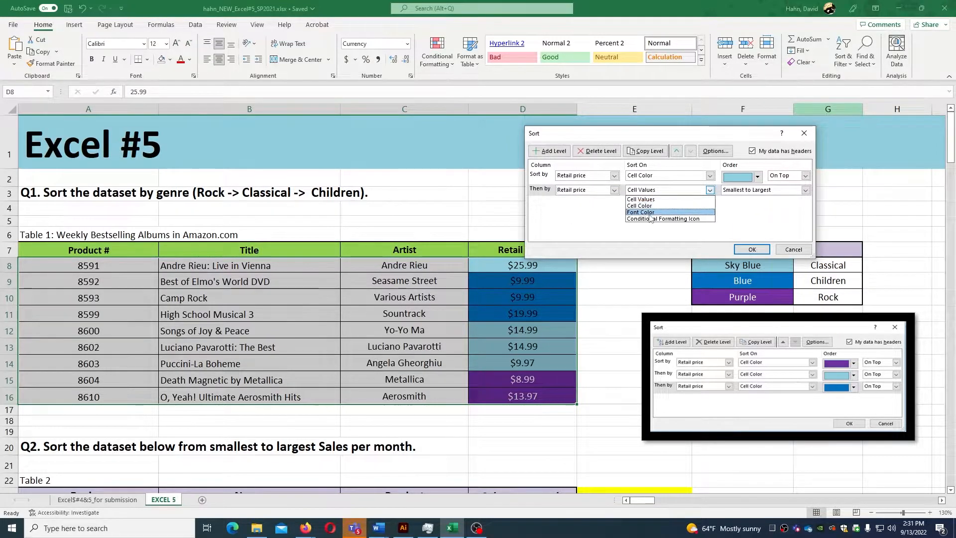
click(651, 207)
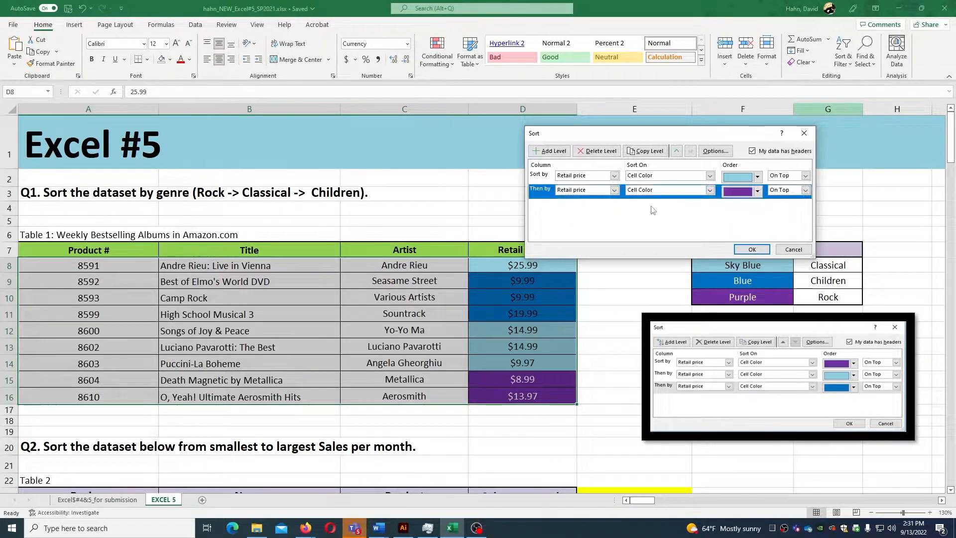
click(744, 194)
click(757, 191)
click(739, 204)
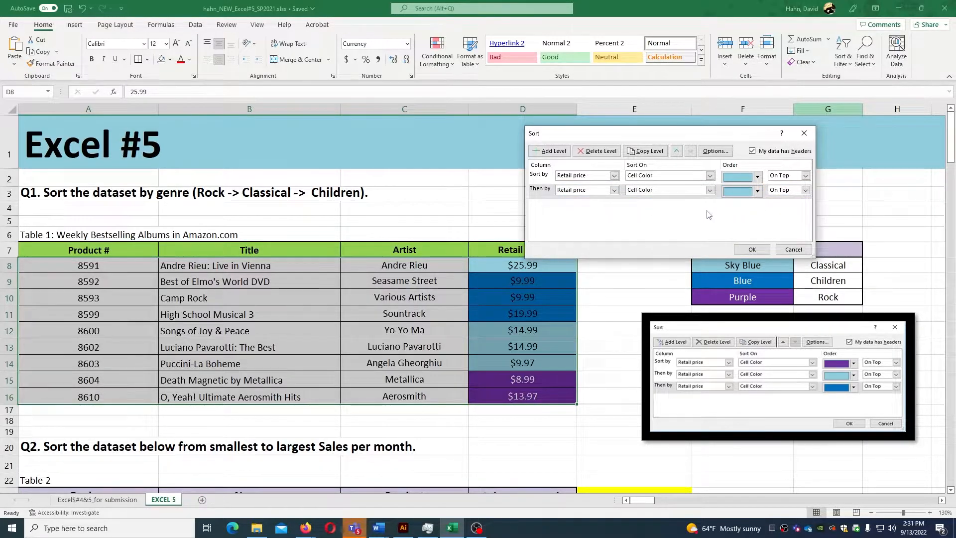
click(757, 191)
click(754, 206)
Add a third sort level for Retail price on Cell Color with purple On Top and apply the sort.
click(549, 151)
click(614, 204)
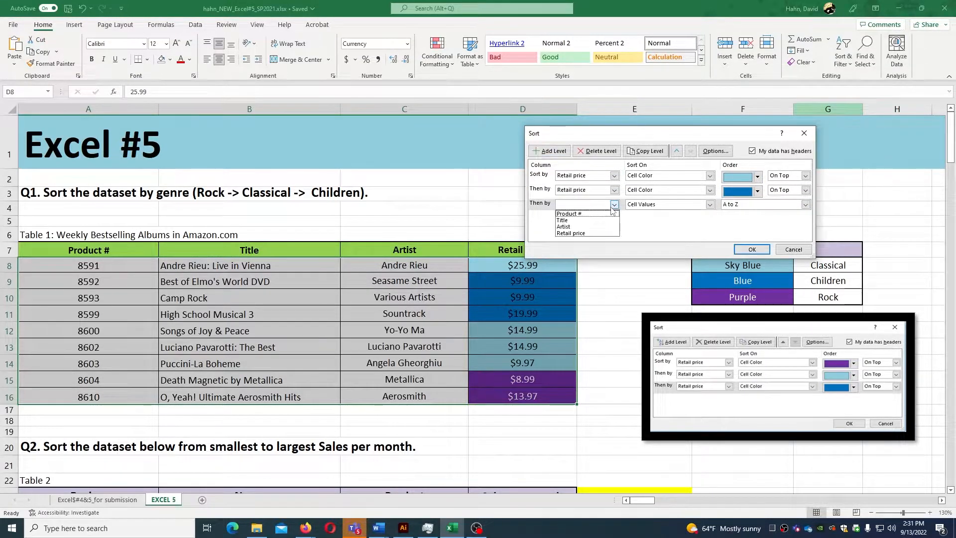
click(570, 233)
click(710, 204)
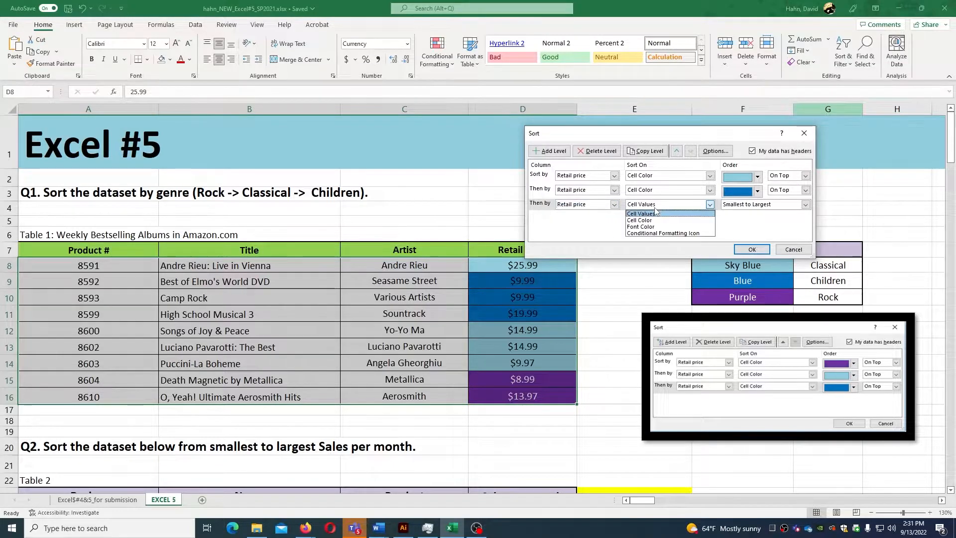
click(647, 220)
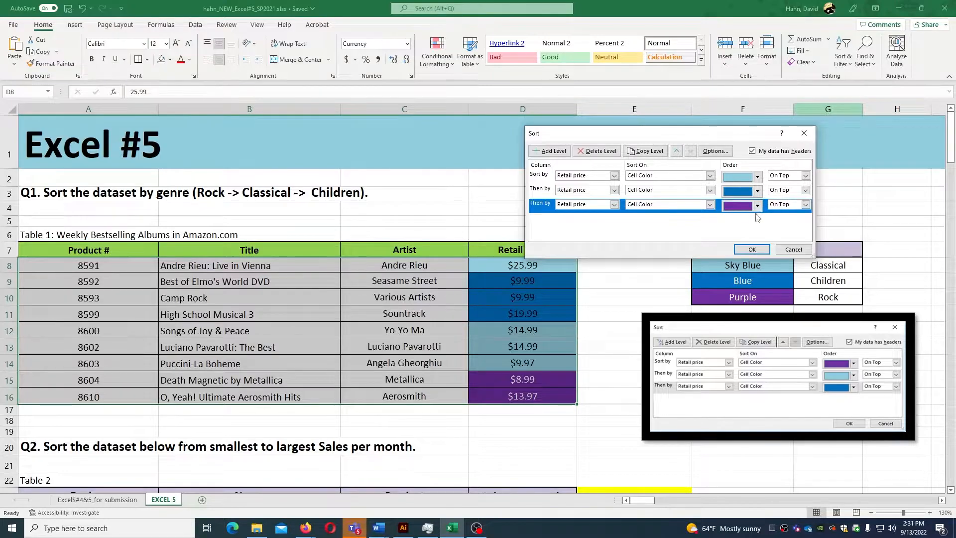
click(751, 250)
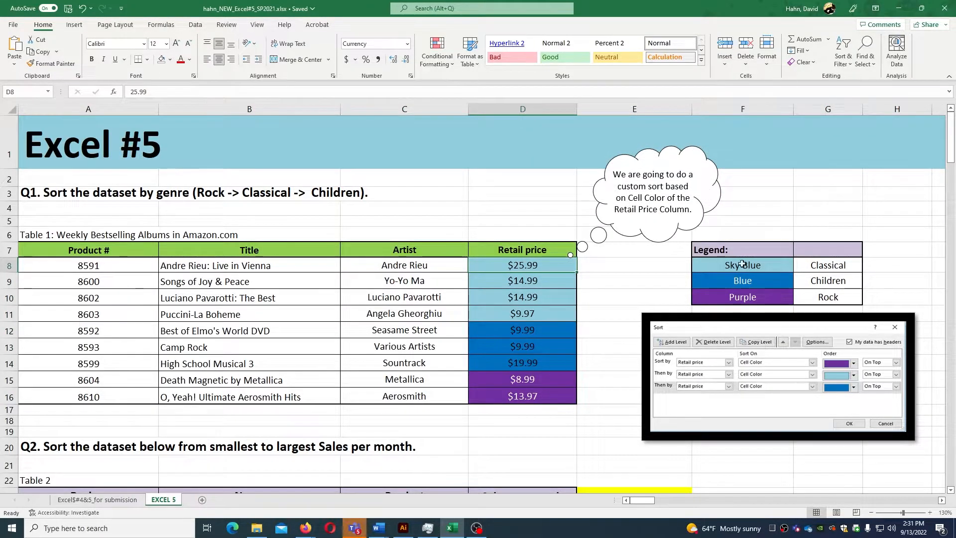
Add a filter to Table 2's header row and sort Sales per month from smallest to largest.
scroll(625, 293, down, 1)
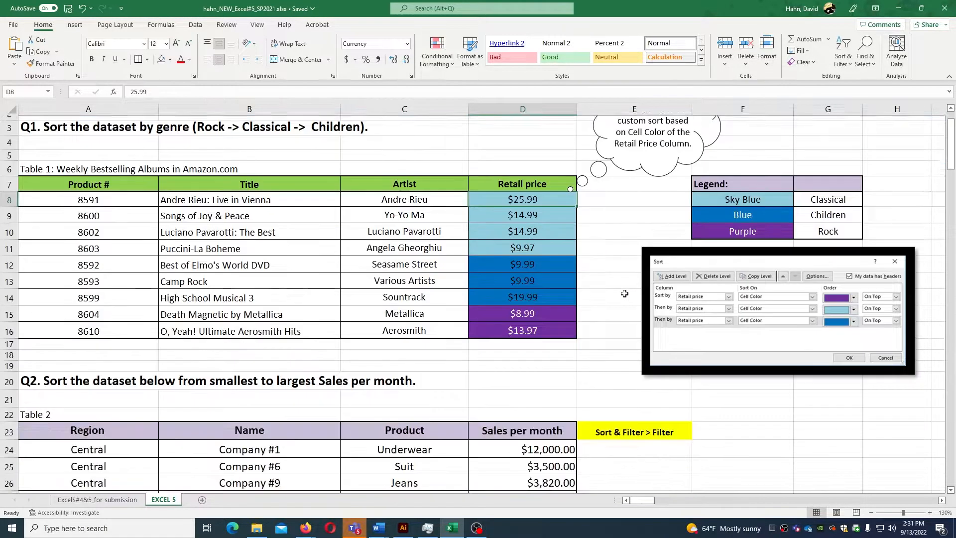
scroll(624, 293, down, 5)
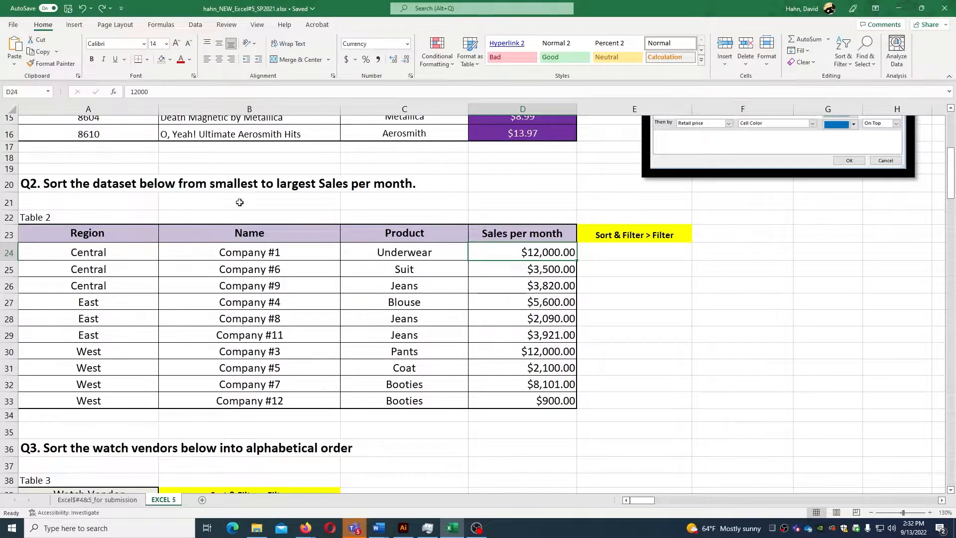
click(522, 235)
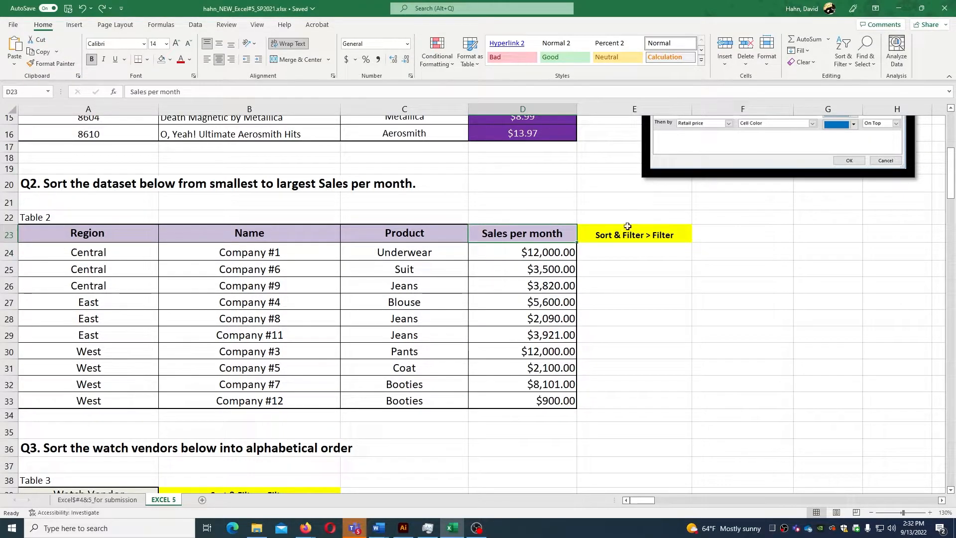
click(841, 65)
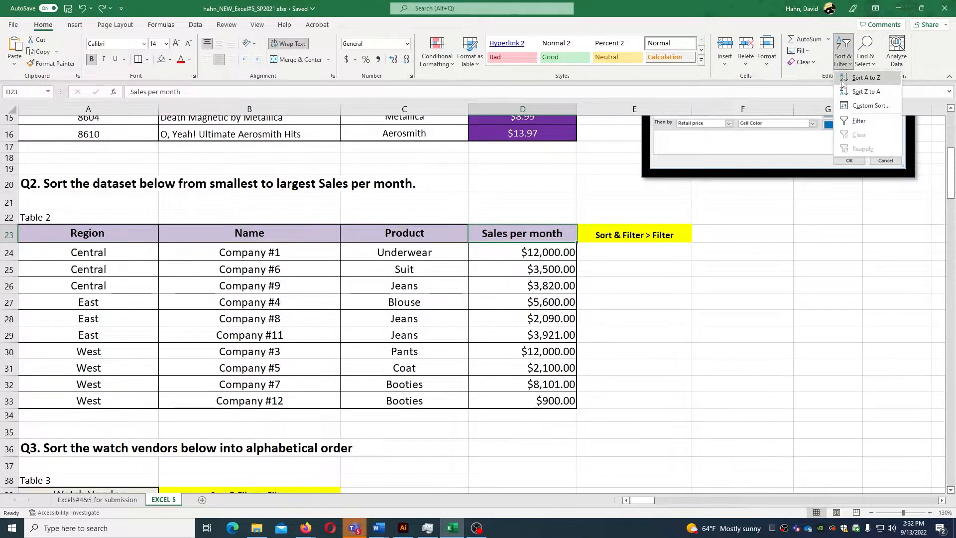
click(852, 125)
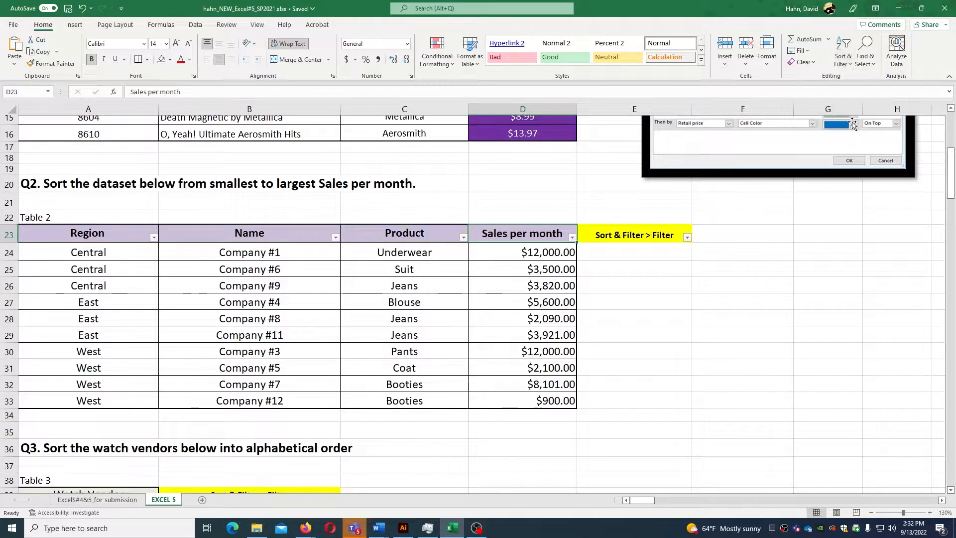
click(572, 237)
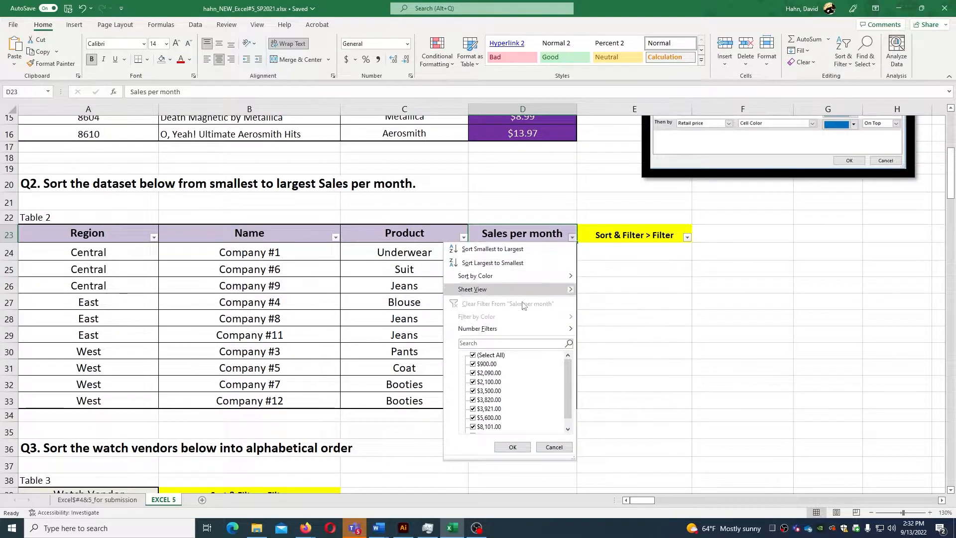
click(501, 248)
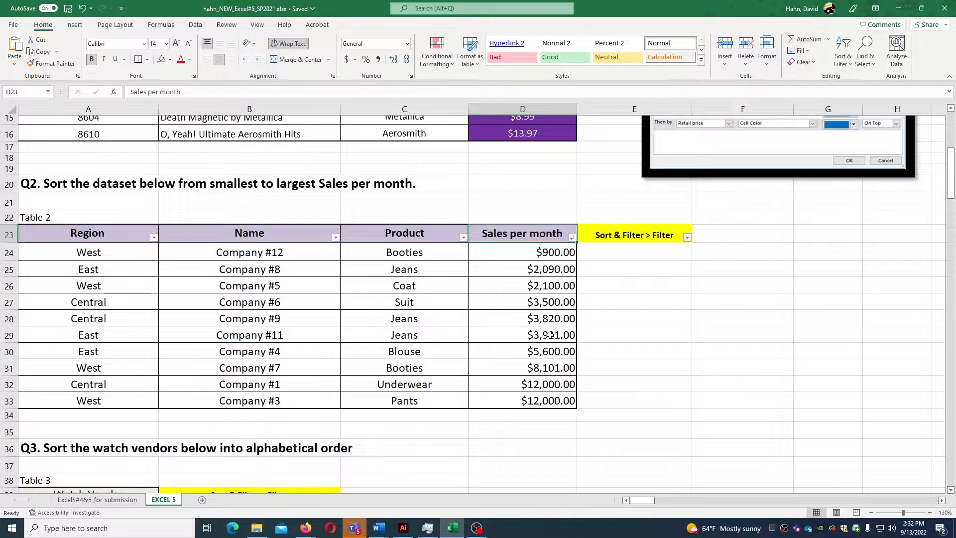
click(661, 335)
Turn off the filter on Table 2 while working from the Watch Vendor header in Table 3.
scroll(661, 336, down, 2)
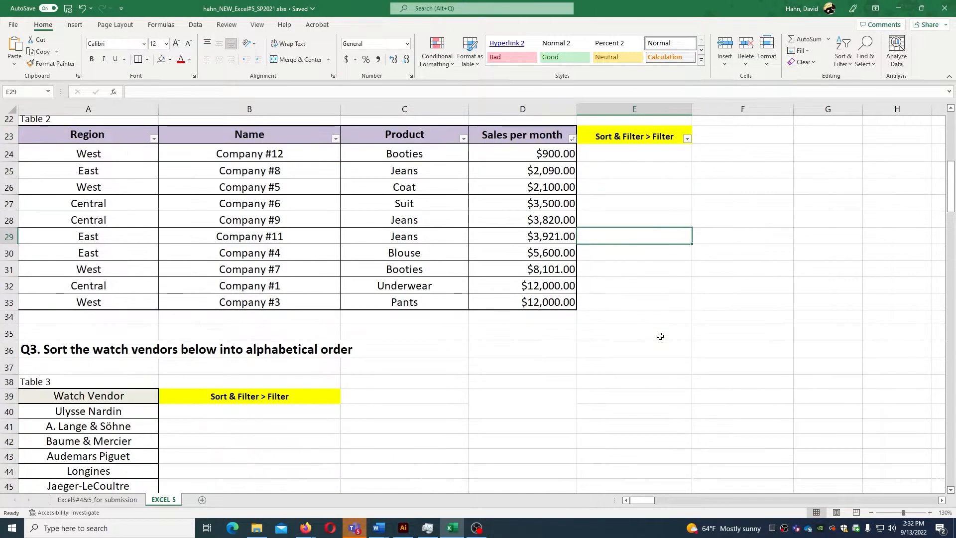
scroll(661, 336, down, 3)
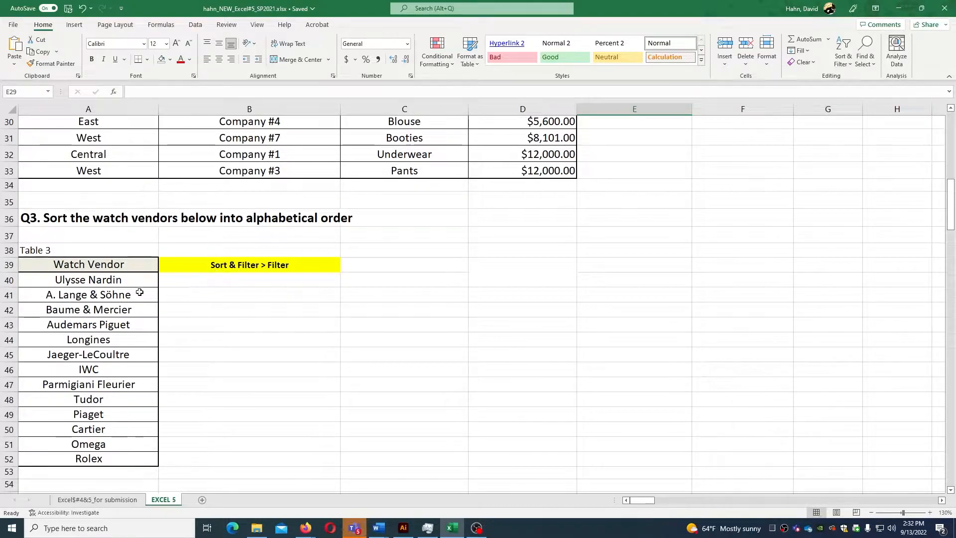
click(141, 269)
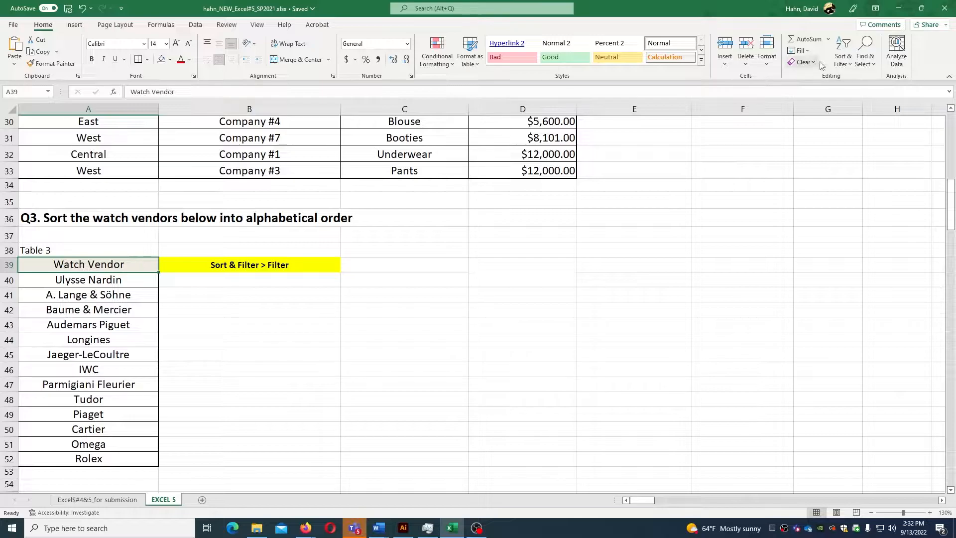
click(846, 60)
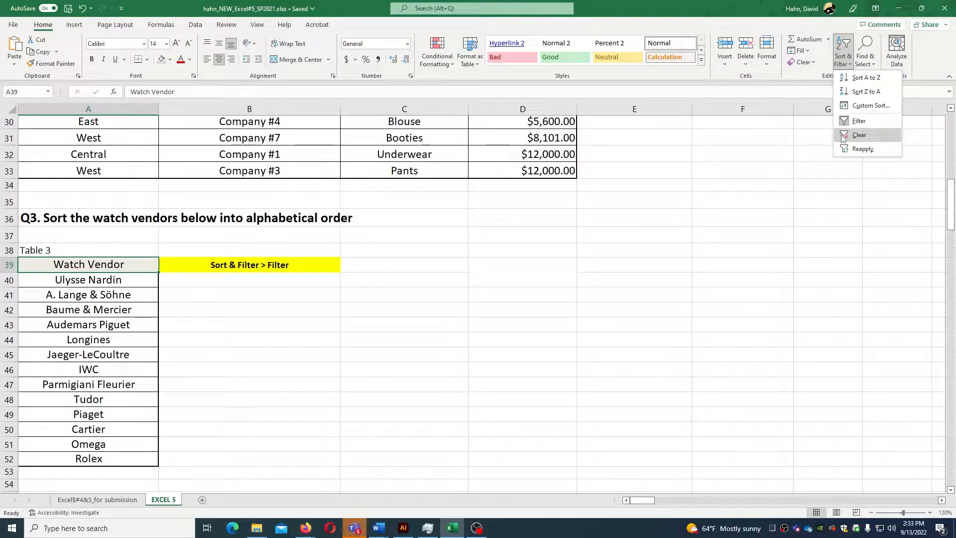
click(851, 120)
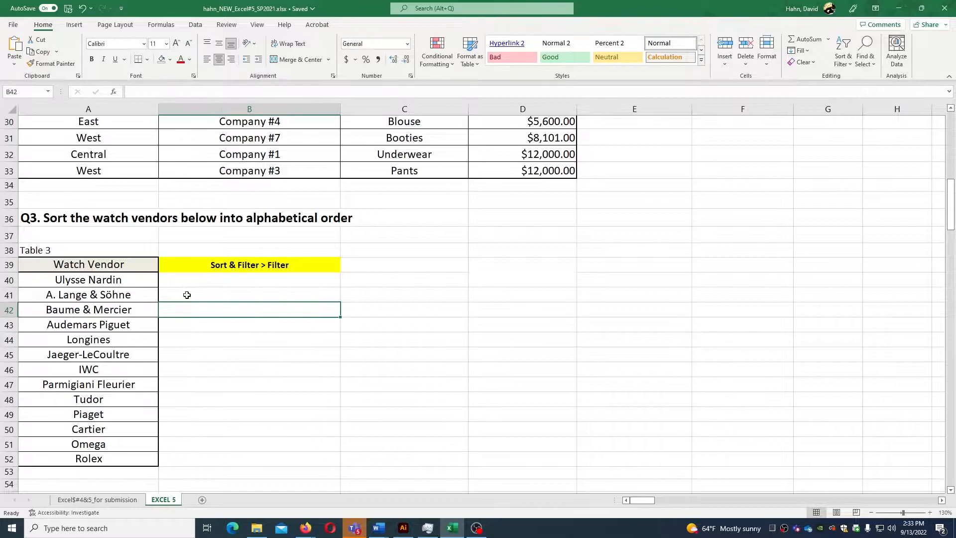
Try to add a filter to the Watch Vendor header in Table 3, and undo it.
click(843, 52)
click(855, 124)
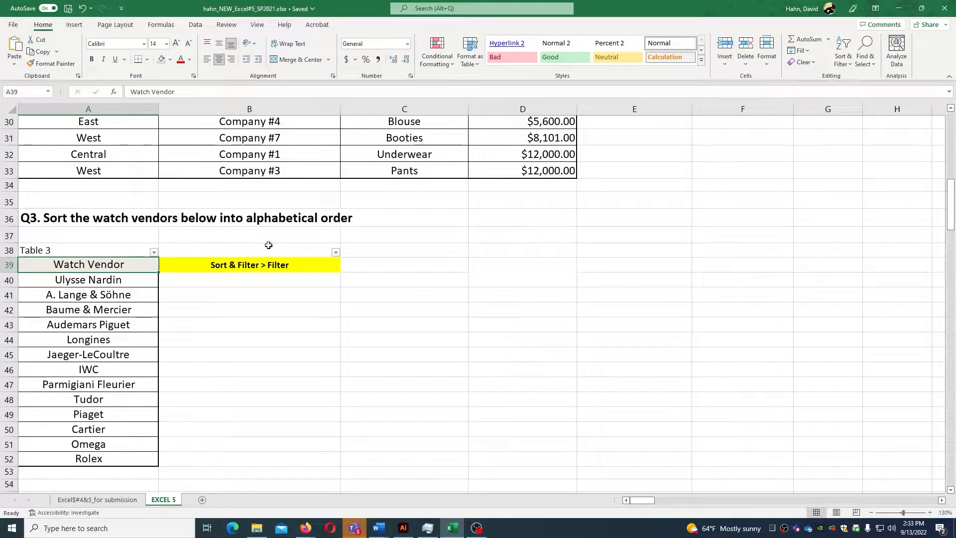
key(ctrl+z)
Insert a blank row between the Table 3 label and the Watch Vendor header, and select the header cell.
click(8, 265)
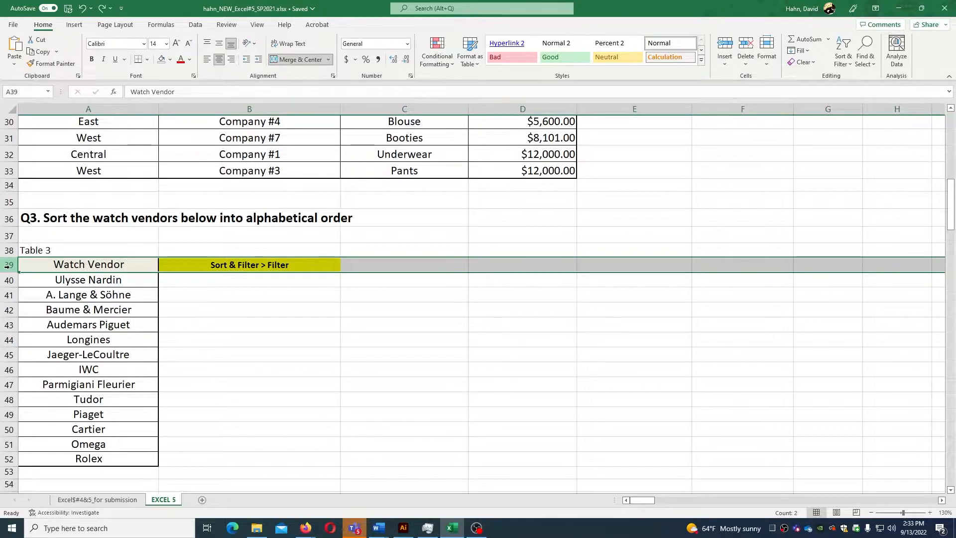
right_click(8, 264)
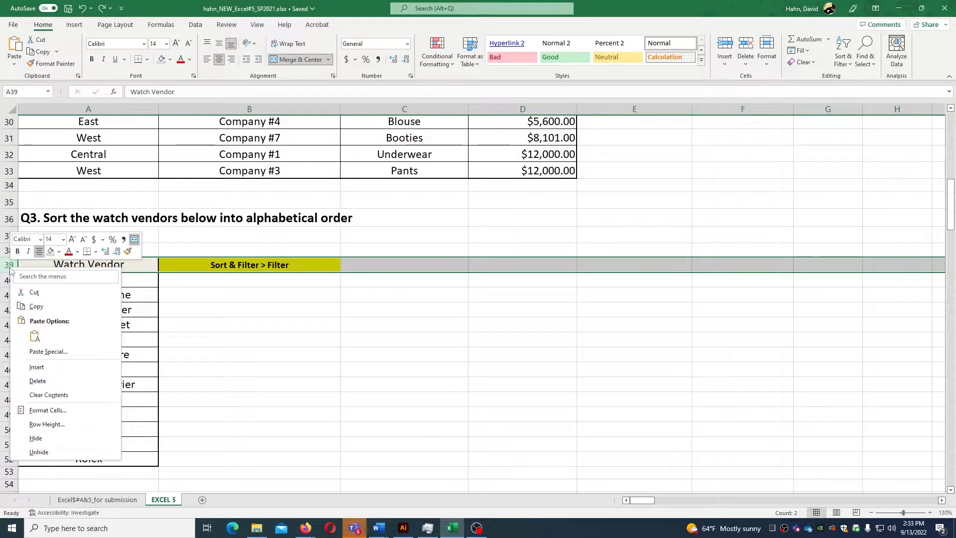
key(Escape)
click(50, 367)
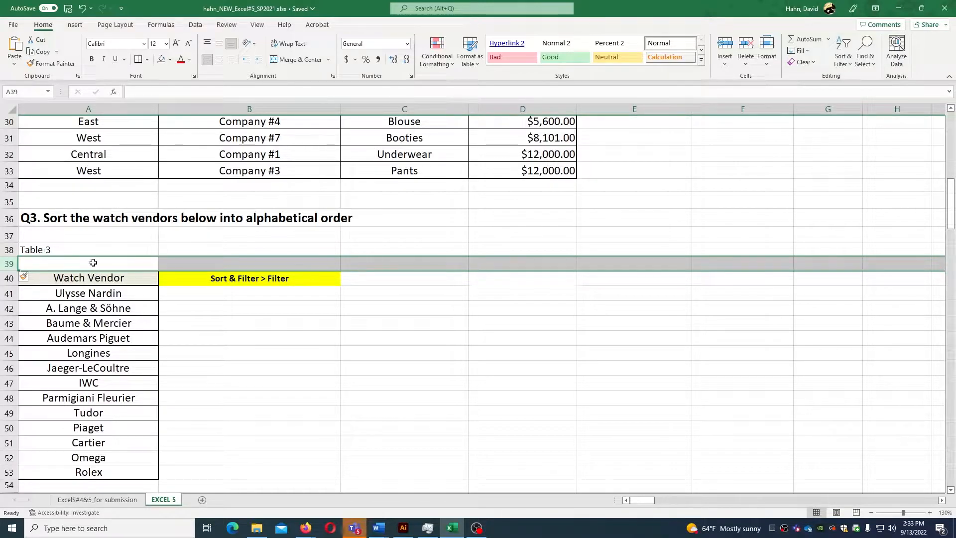
click(114, 281)
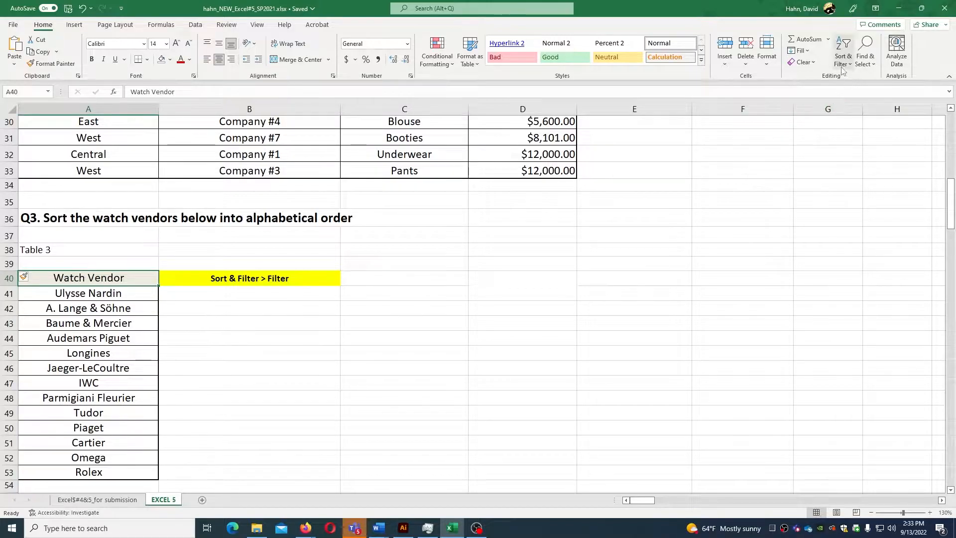
Add a filter to the Watch Vendor header in Table 3 and sort the vendors from A to Z.
click(843, 50)
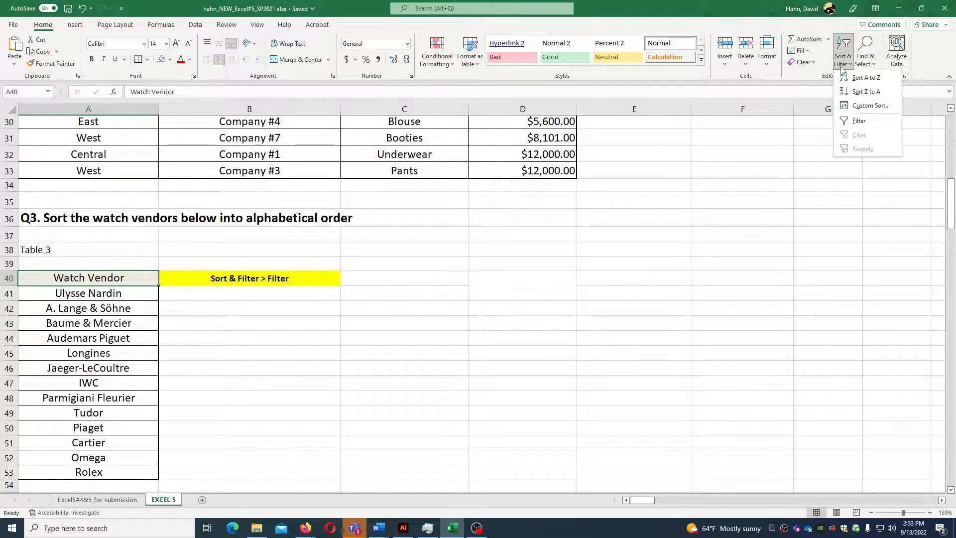
click(854, 124)
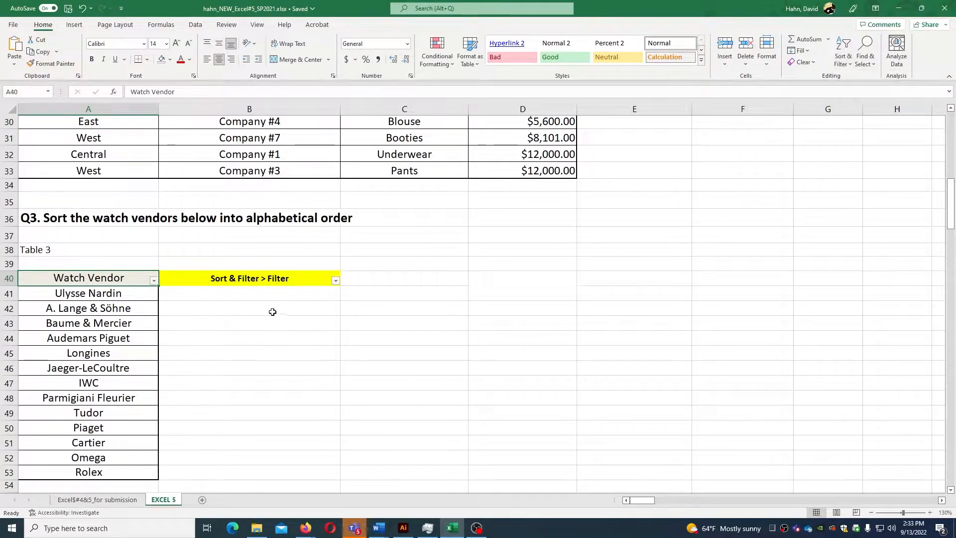
click(155, 281)
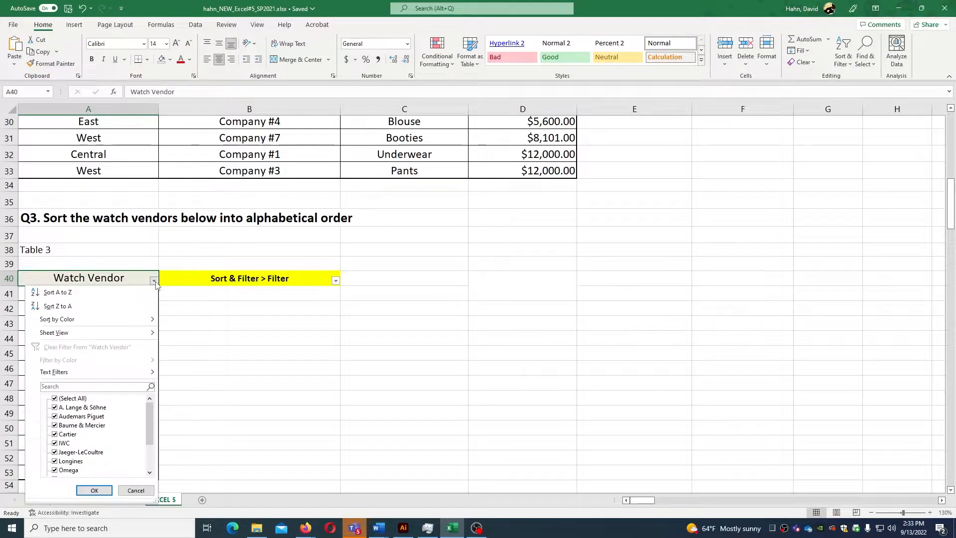
click(120, 295)
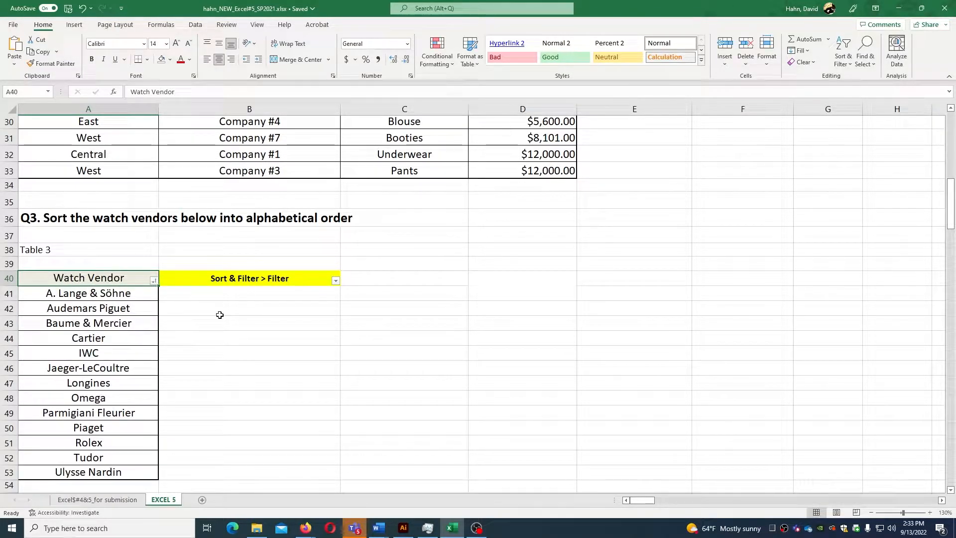
click(302, 341)
Turn off the filter on Table 3 before working on the Q4 transactions in Table 4.
scroll(306, 340, down, 7)
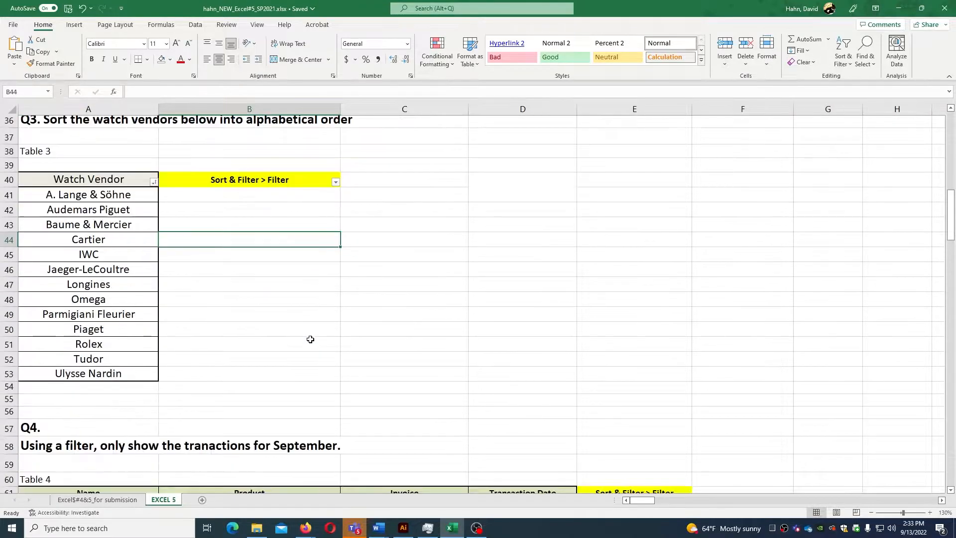
scroll(311, 339, down, 3)
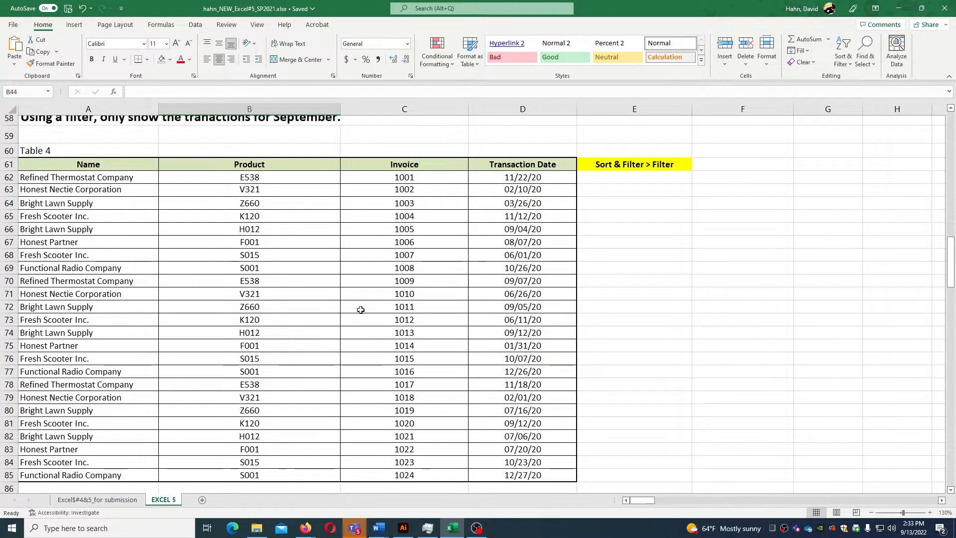
scroll(361, 309, up, 1)
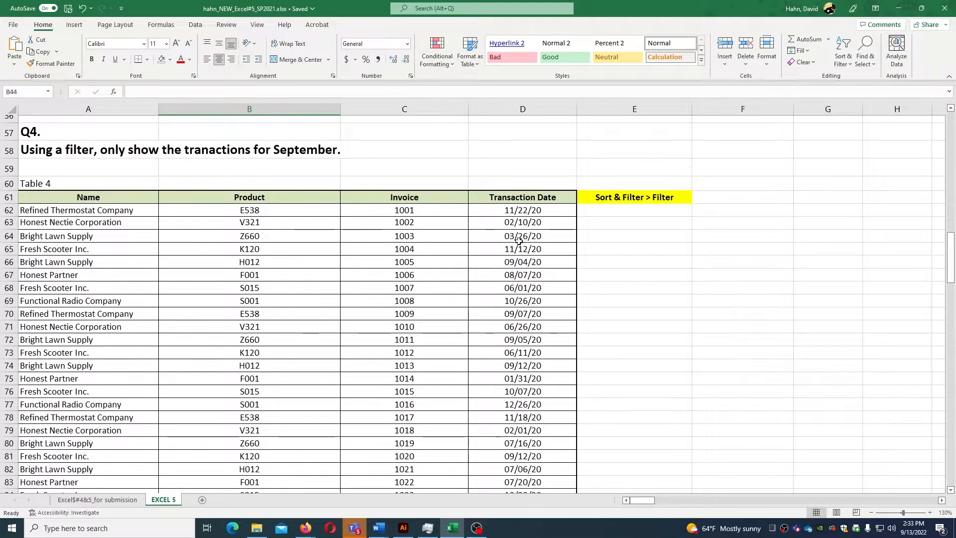
click(839, 64)
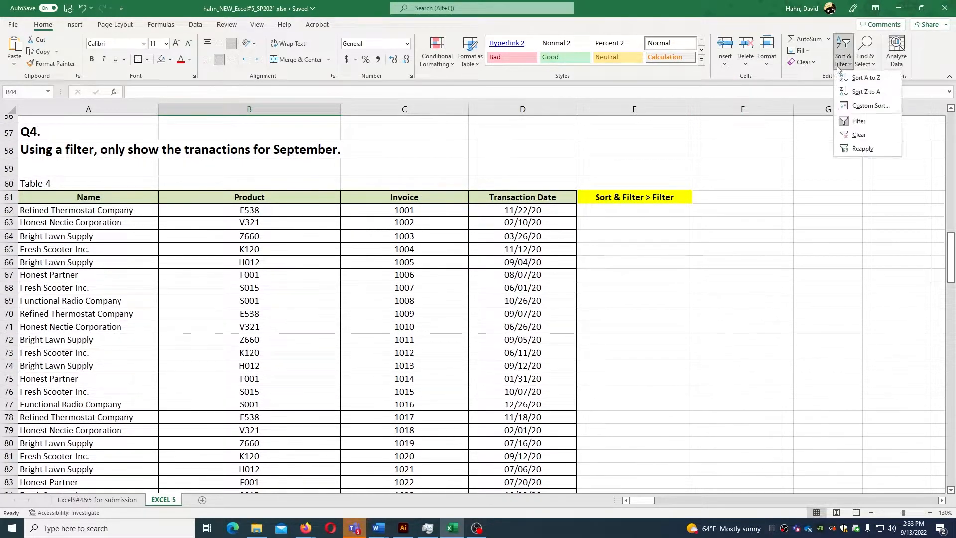
click(859, 121)
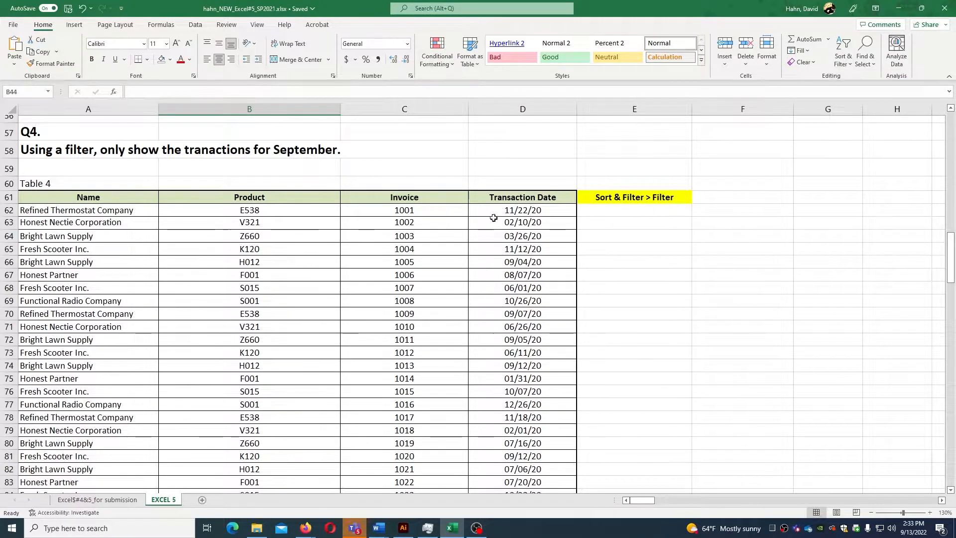
Add a filter to Table 4's header row and show only the September entries in Transaction Date.
click(523, 198)
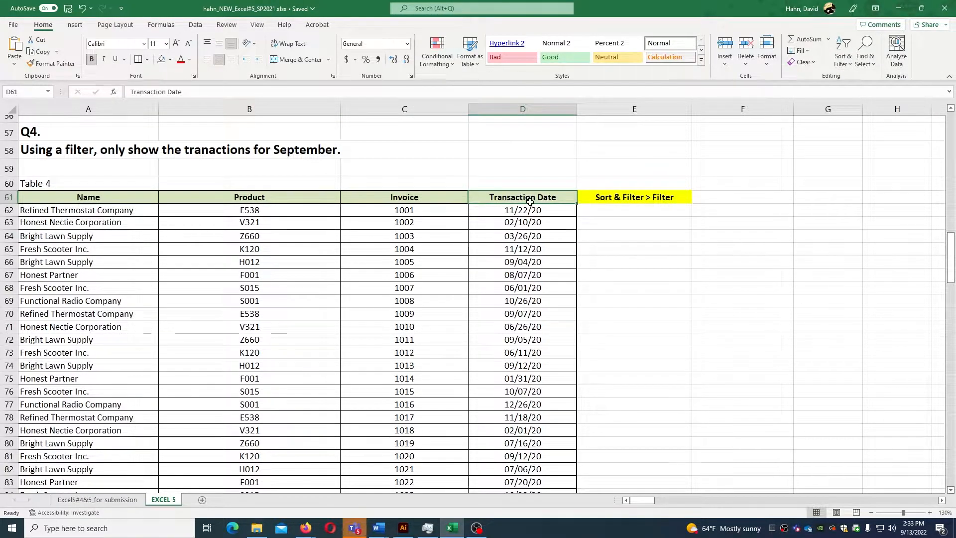
click(841, 60)
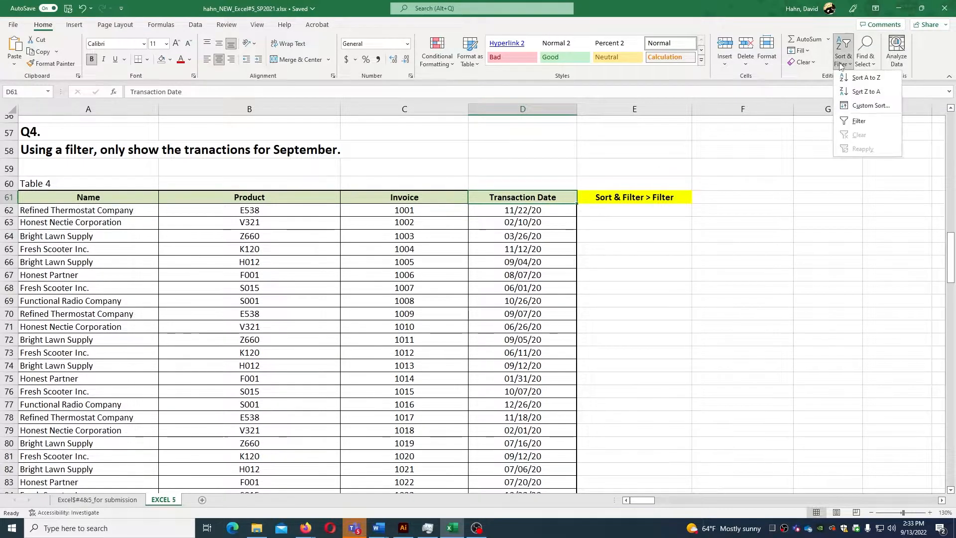
click(848, 119)
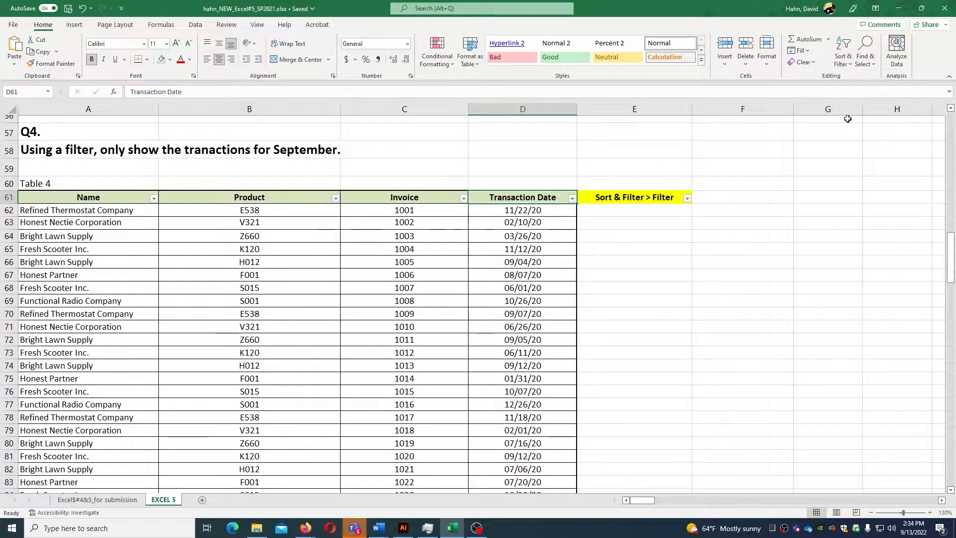
click(572, 199)
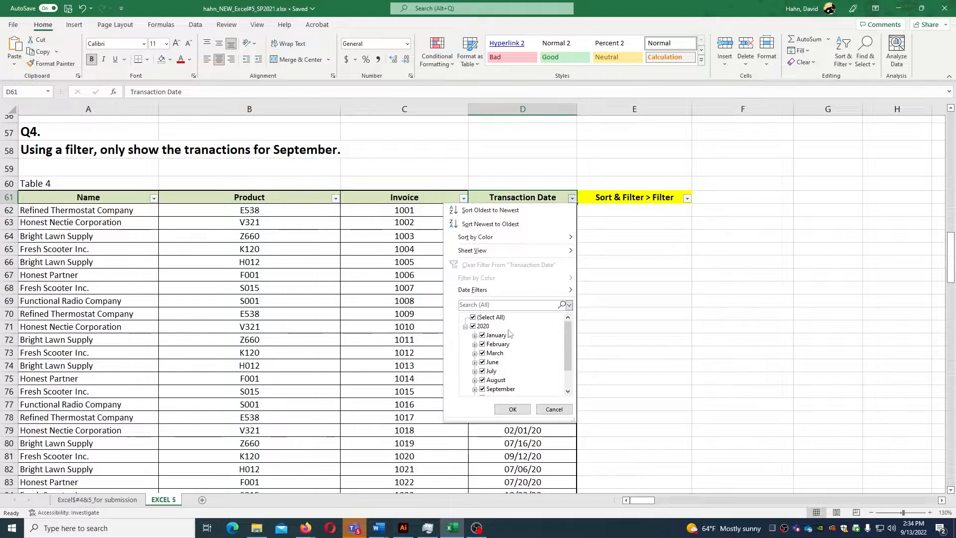
click(472, 317)
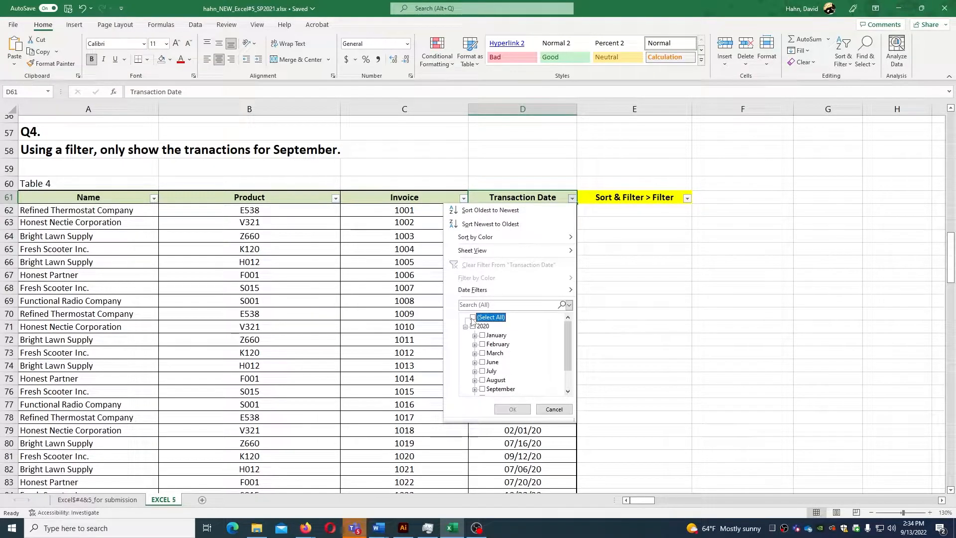
click(482, 389)
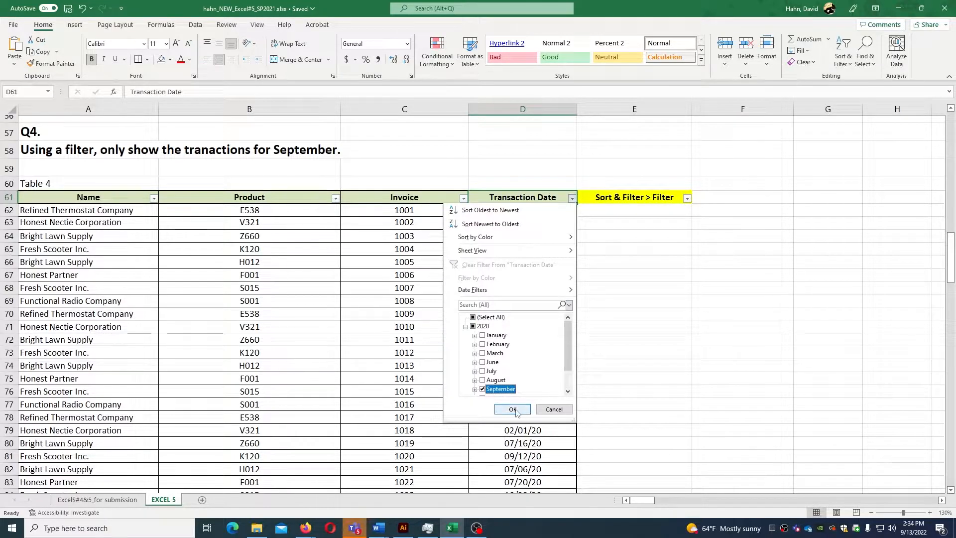
click(515, 410)
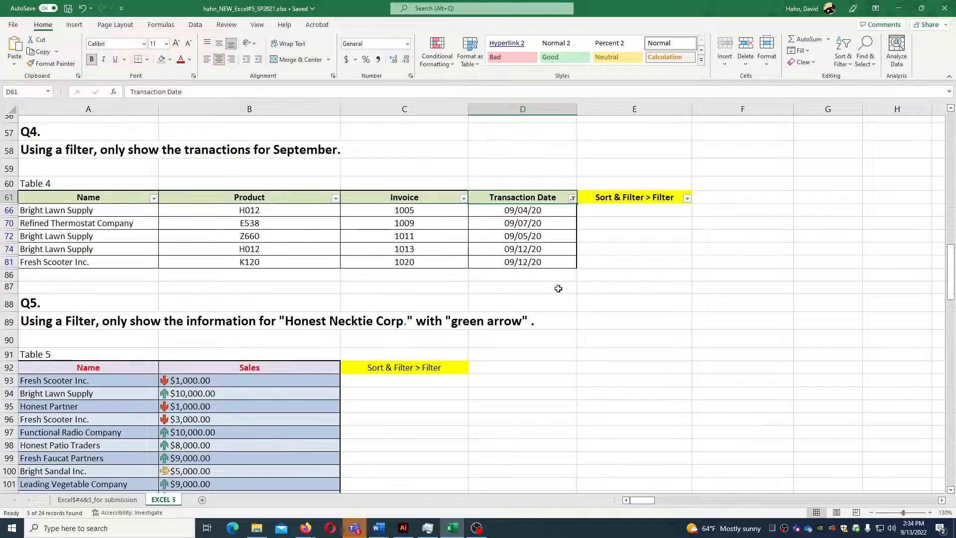
Turn off the filter on Table 4 before filtering Table 5 for Q5.
scroll(558, 288, down, 5)
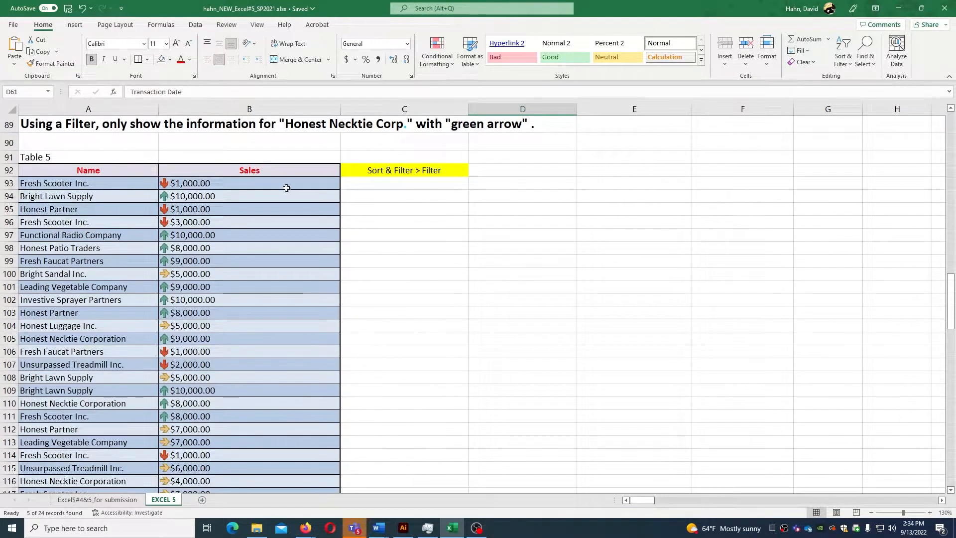
click(844, 55)
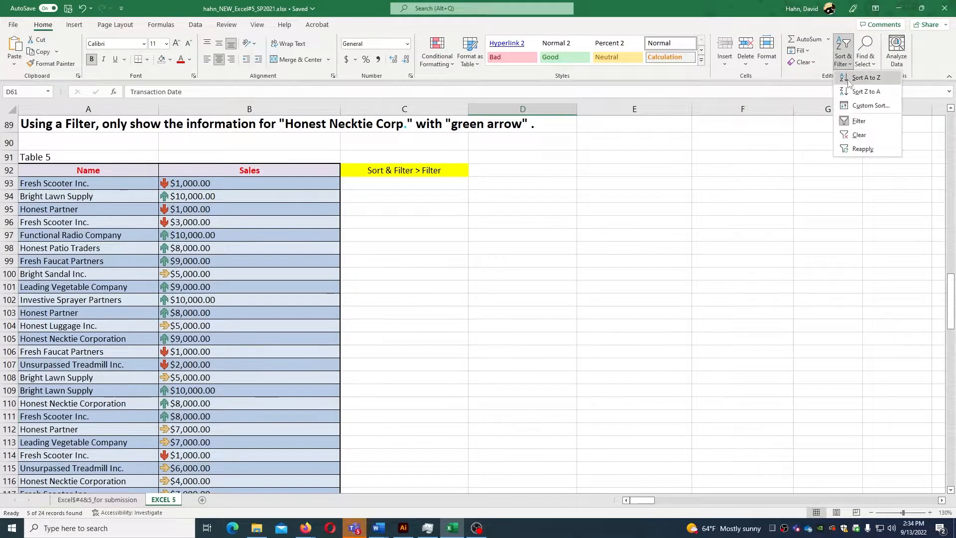
click(848, 121)
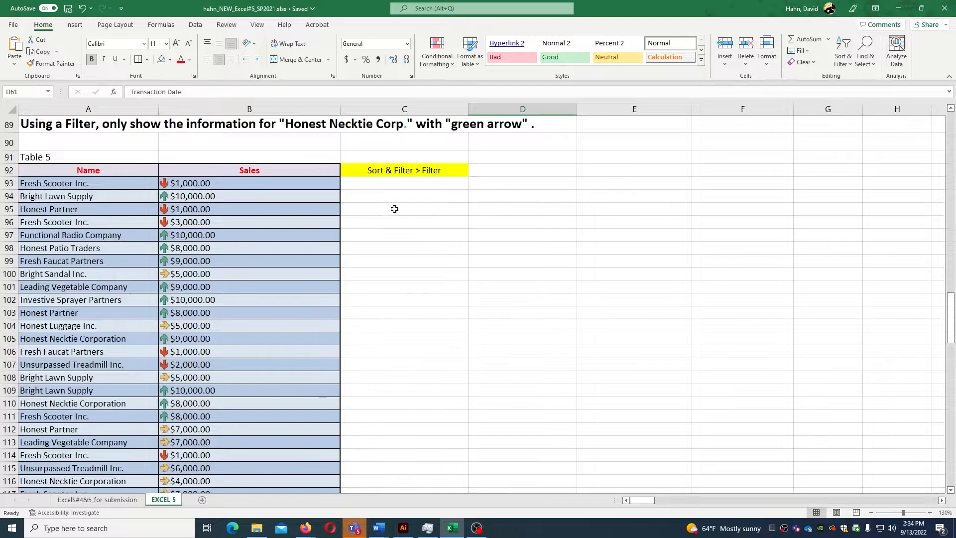
Add a filter to Table 5's Name and Sales headers and show only Honest Necktie Corporation under Name.
drag(140, 169, 194, 170)
click(858, 67)
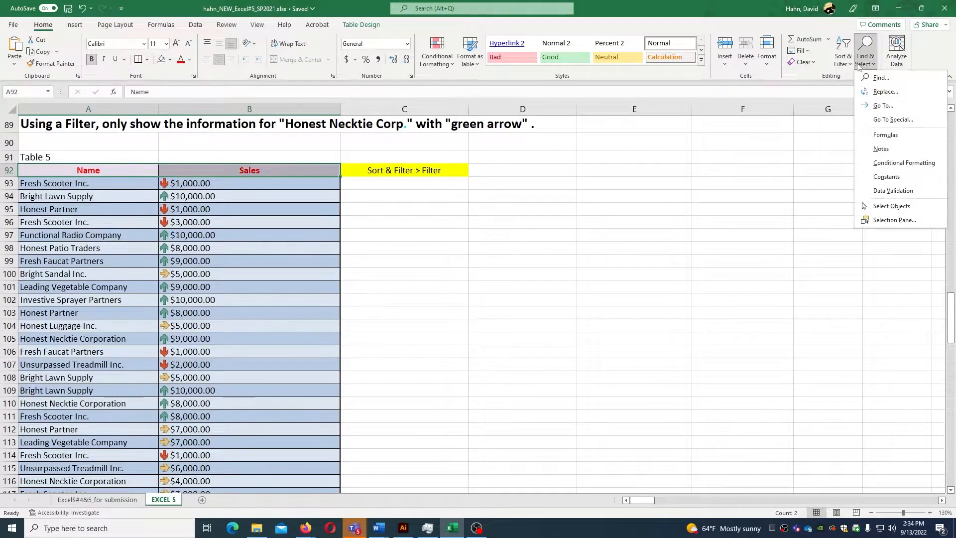
click(842, 59)
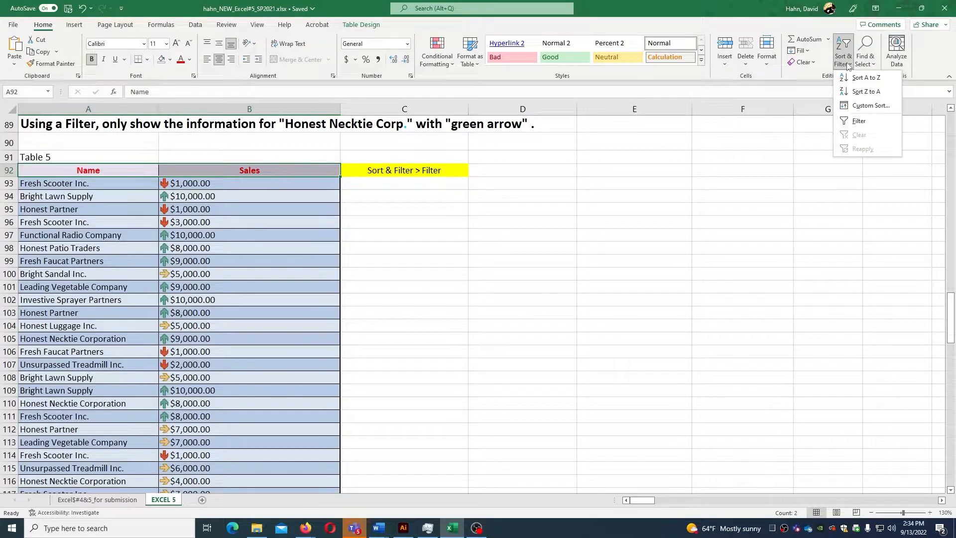
click(861, 122)
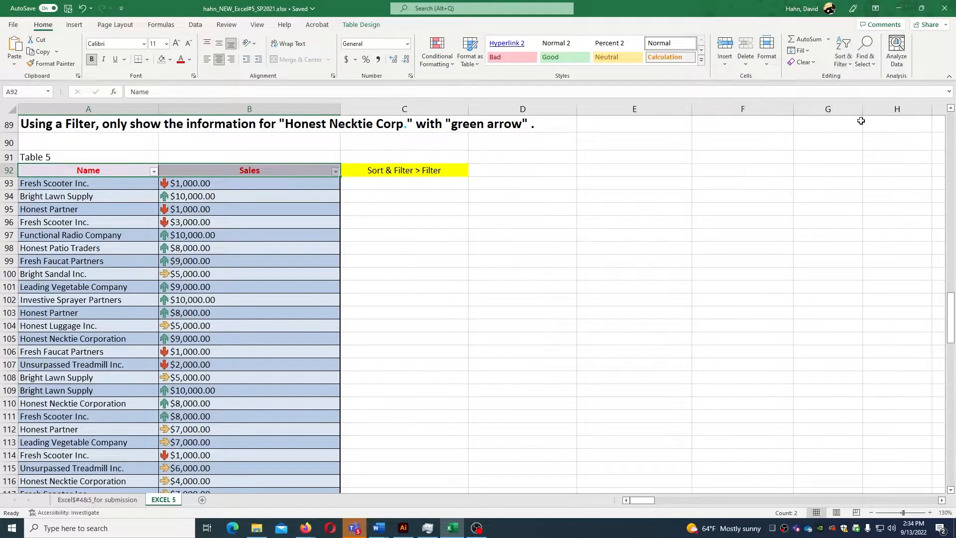
click(153, 171)
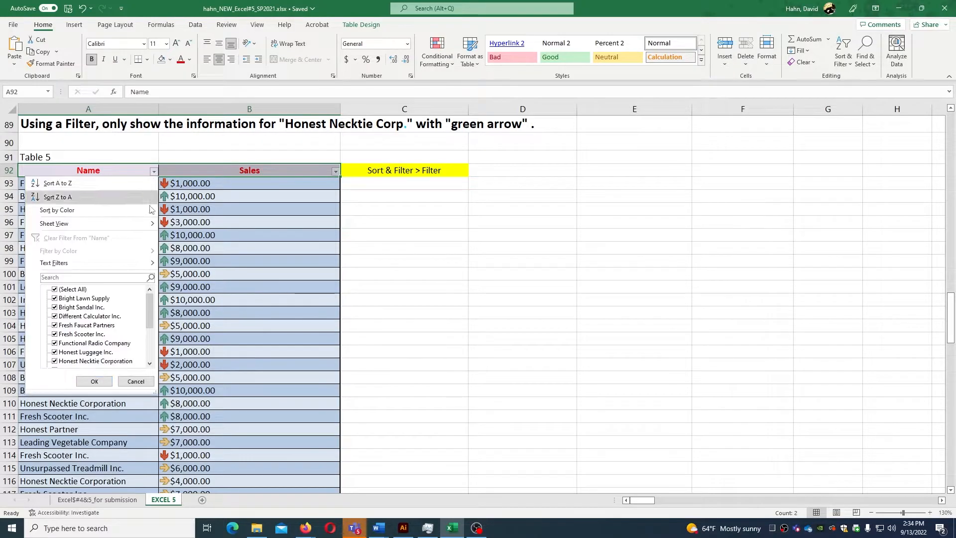
click(55, 290)
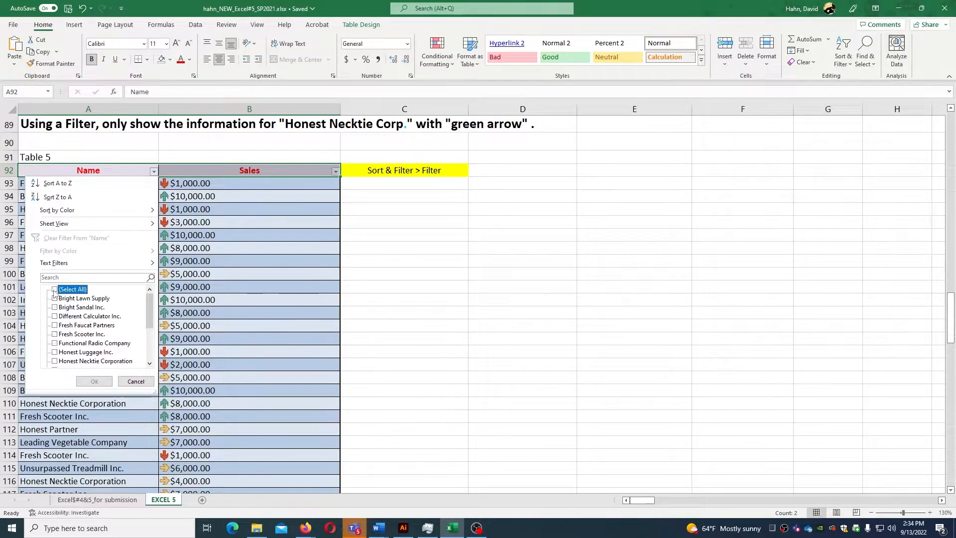
click(56, 361)
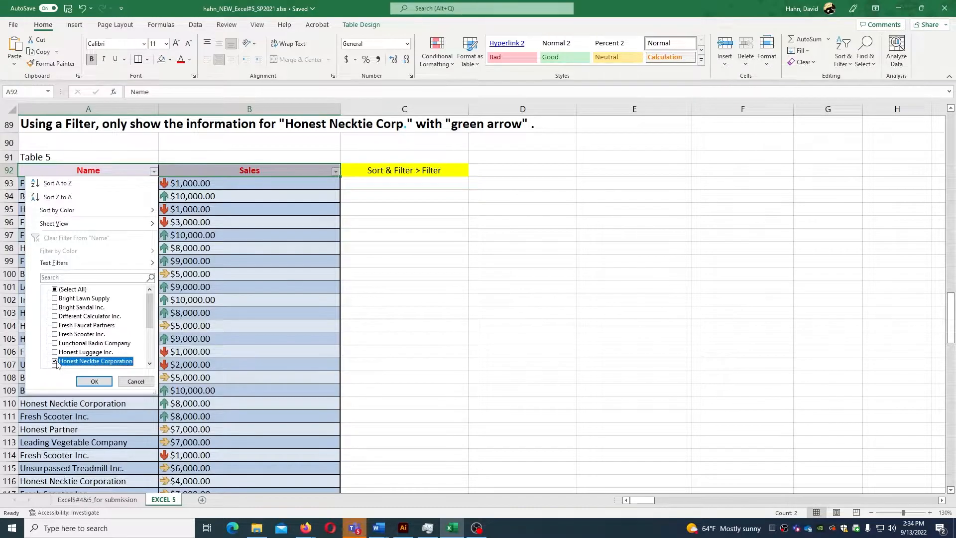
click(94, 381)
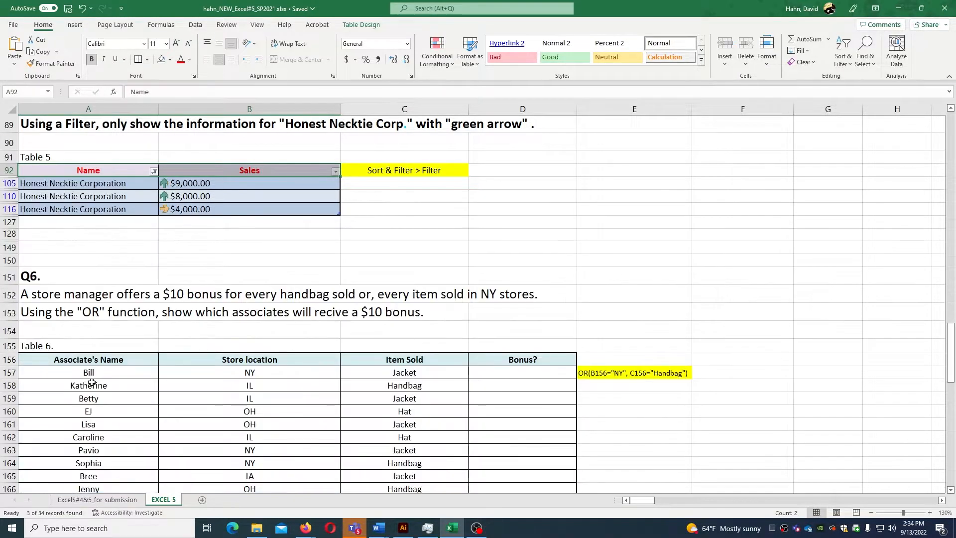
Filter Table 5's Sales column by cell icon to show only the green arrow rows.
click(336, 171)
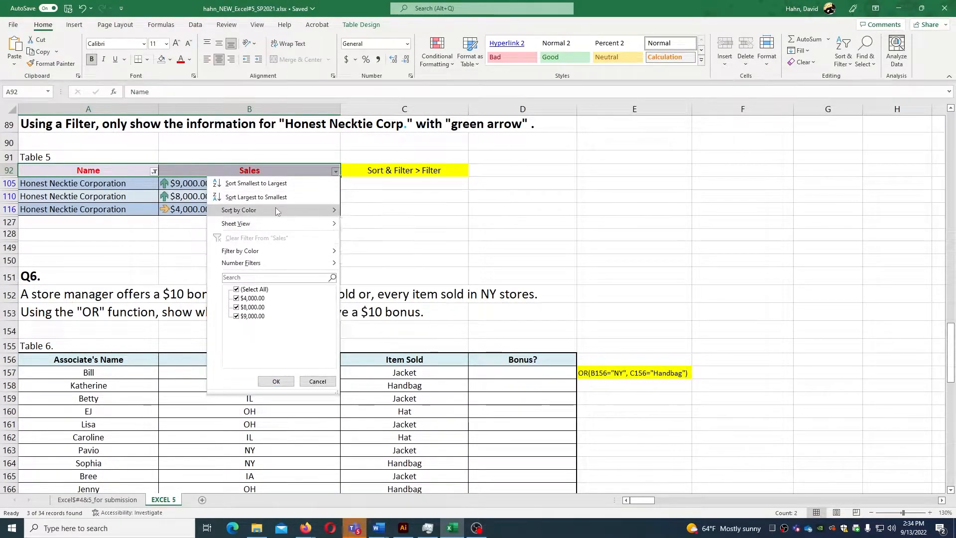
mouse_move(277, 258)
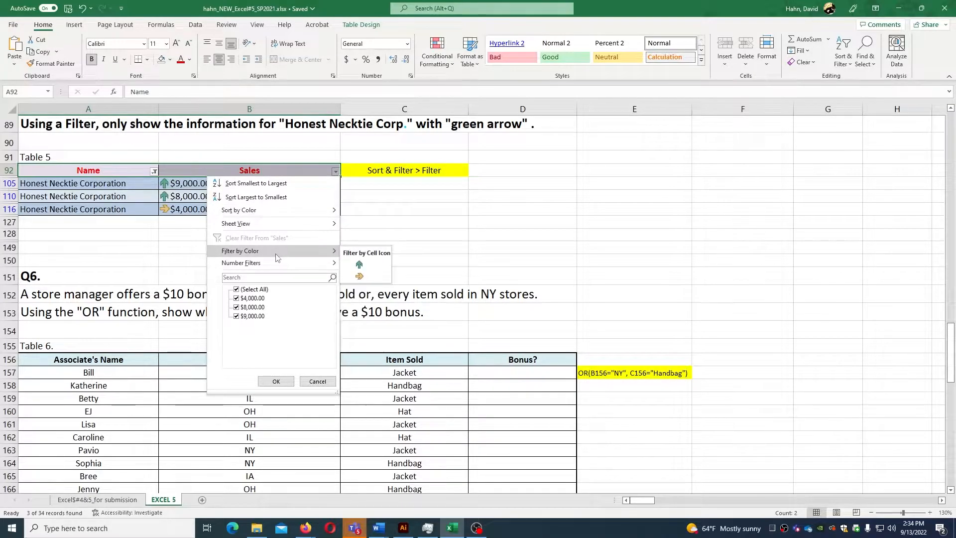
click(367, 267)
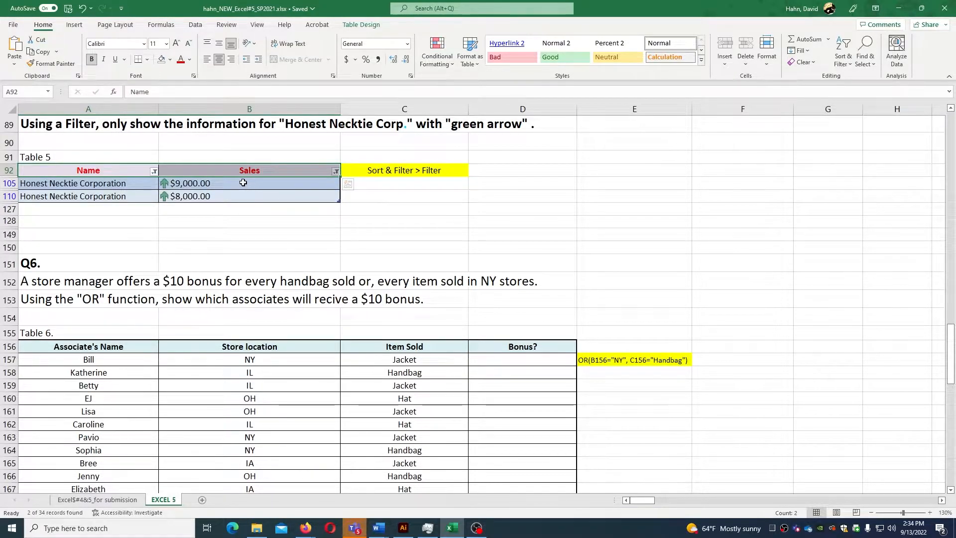
Start an OR formula in D157 of Table 6's Bonus? column with the first condition B157="ny".
scroll(316, 257, down, 3)
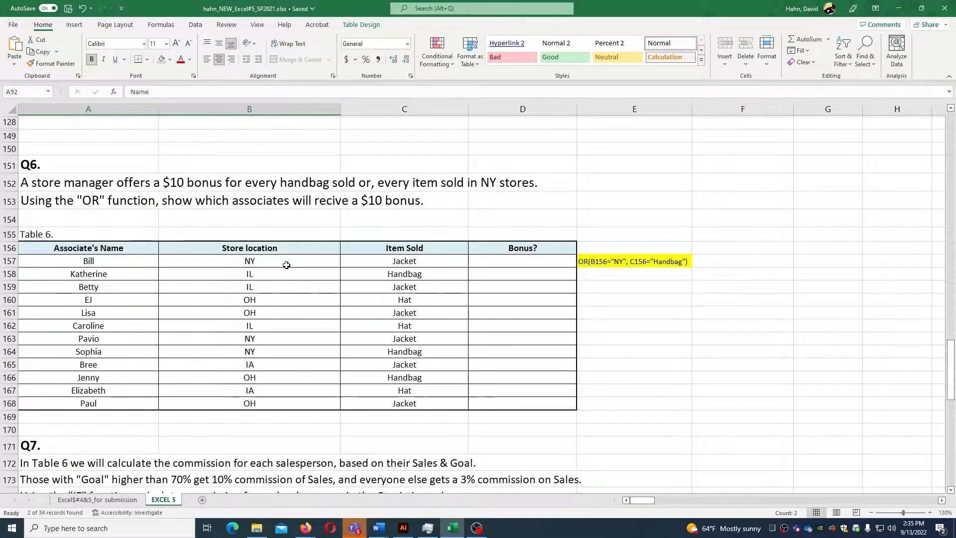
click(358, 262)
key(Left)
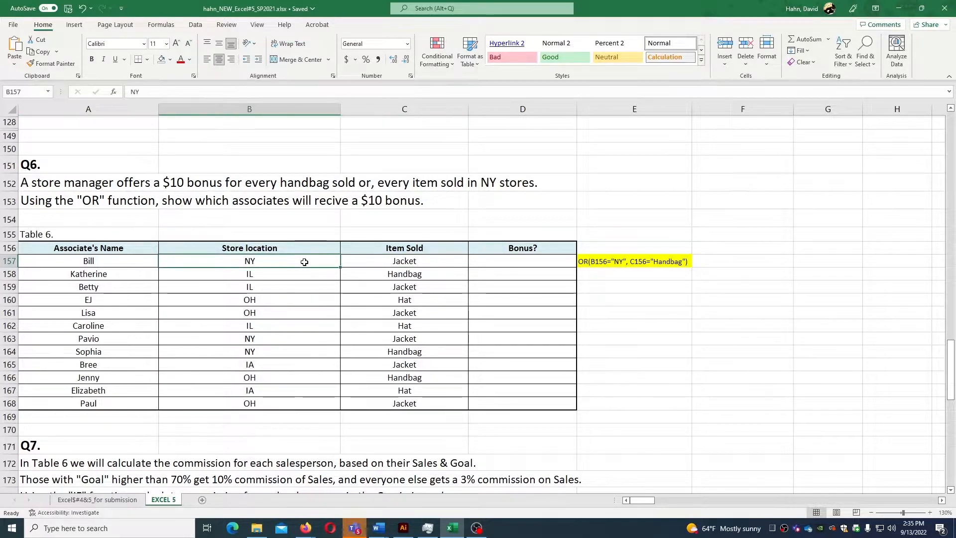
click(352, 264)
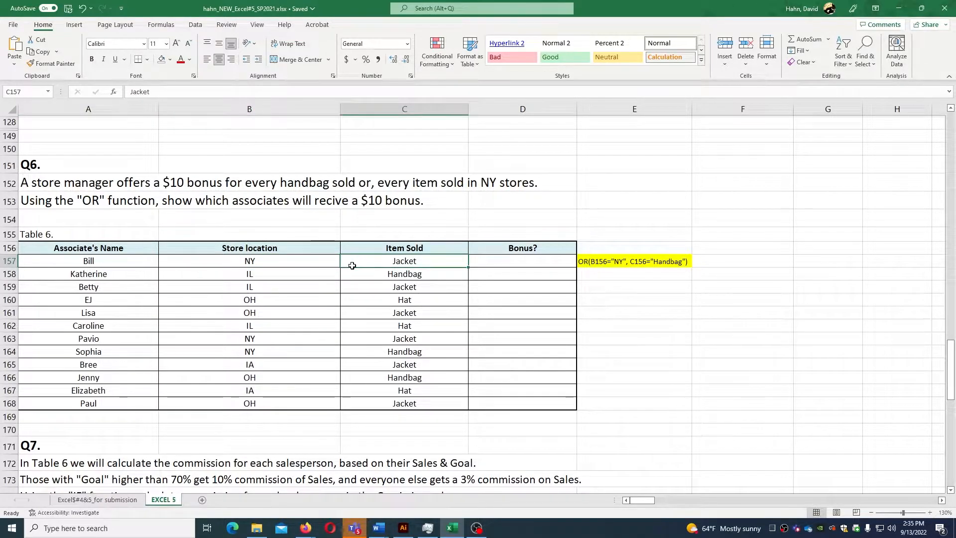
click(505, 265)
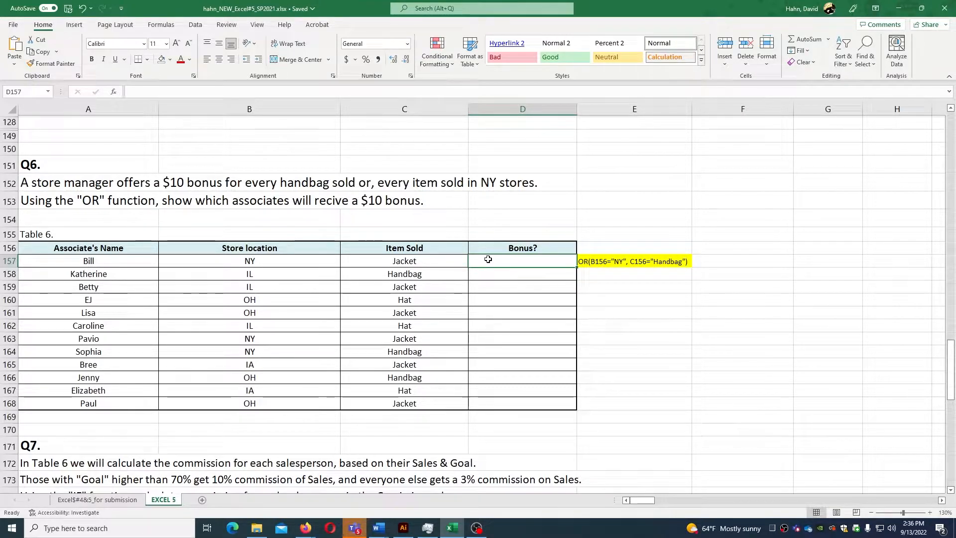
text(=)
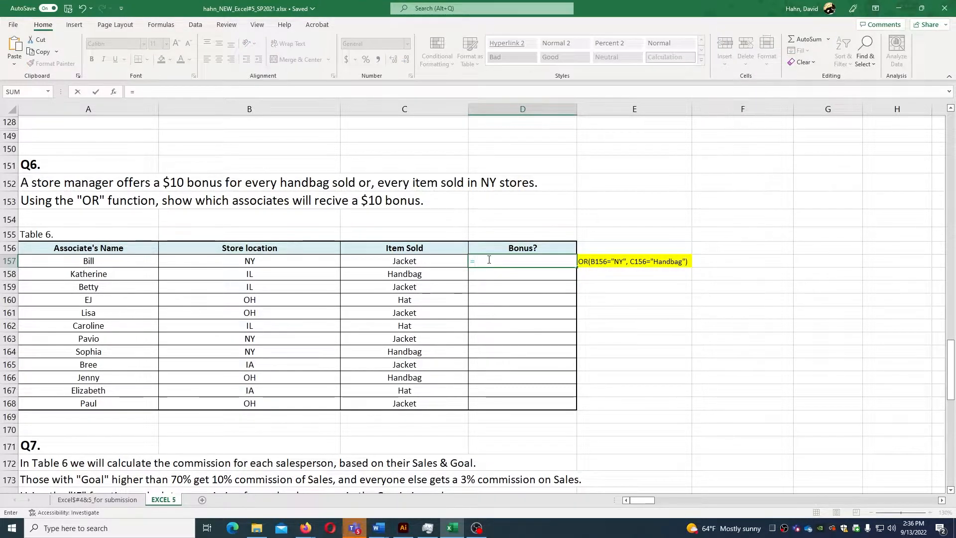
text(or)
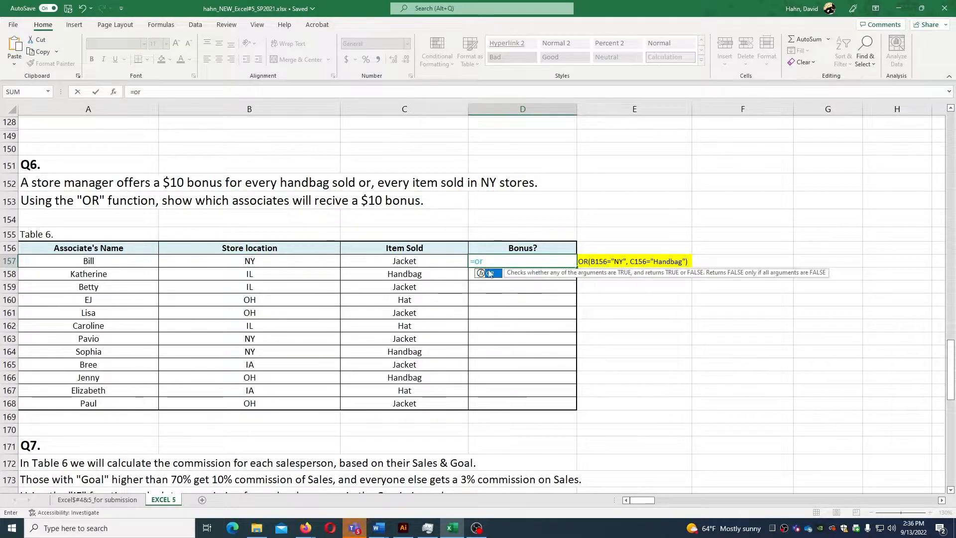
double_click(490, 273)
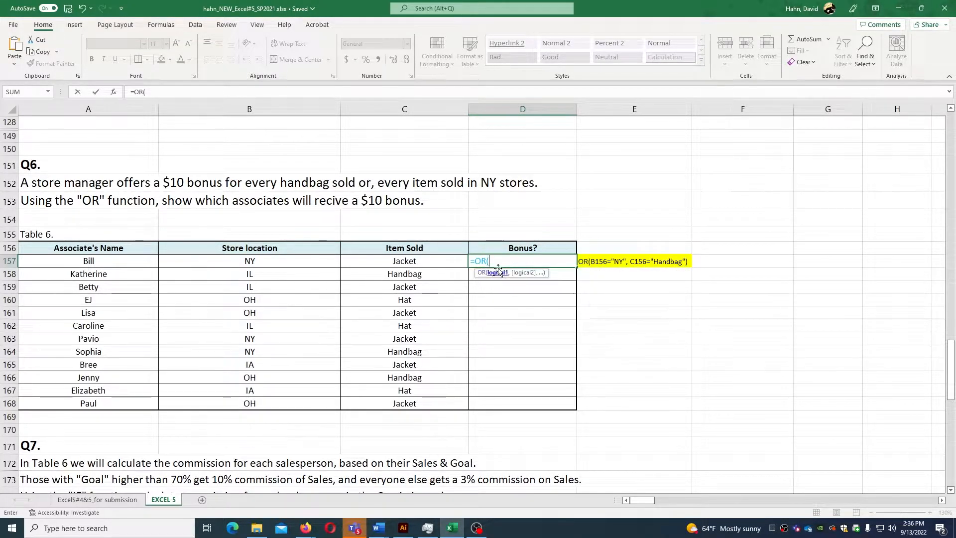
click(254, 261)
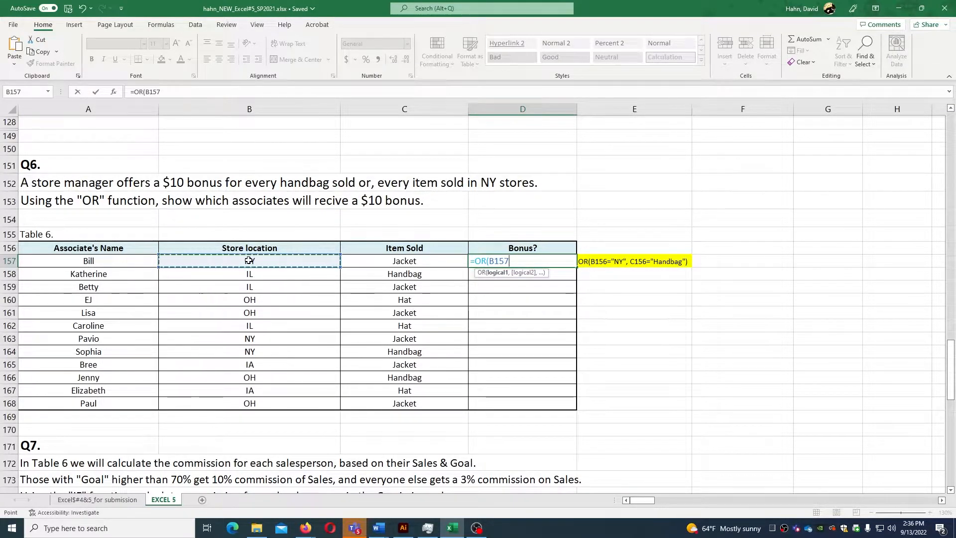
text(=)
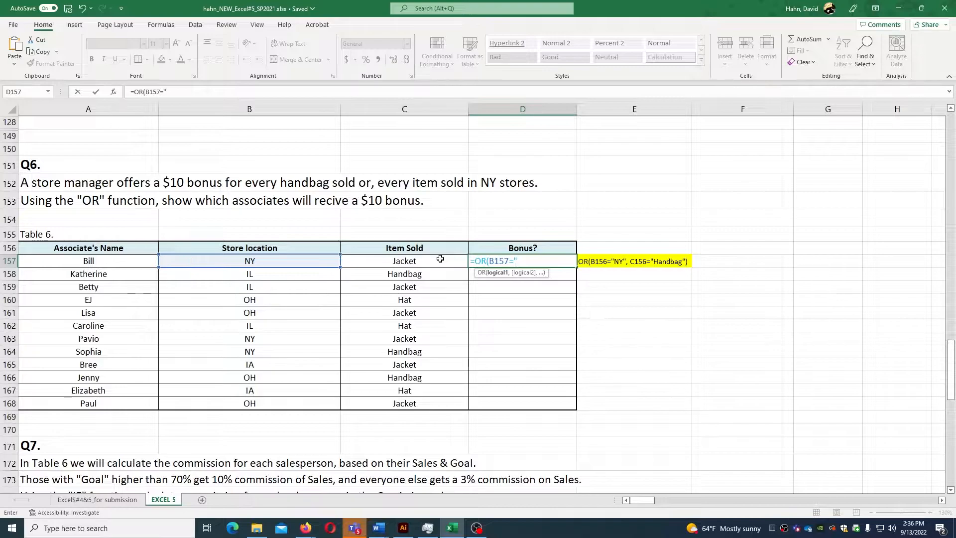
text("ny)
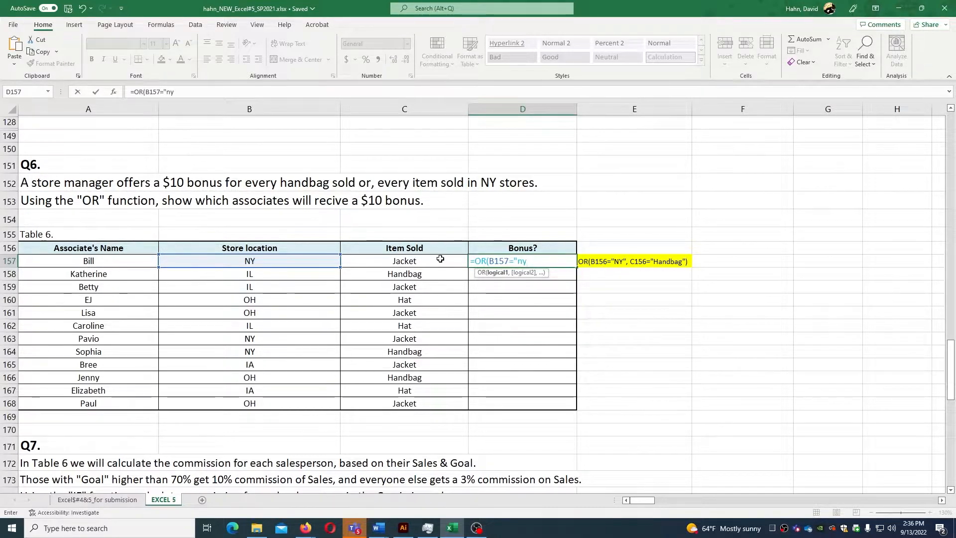
text(",)
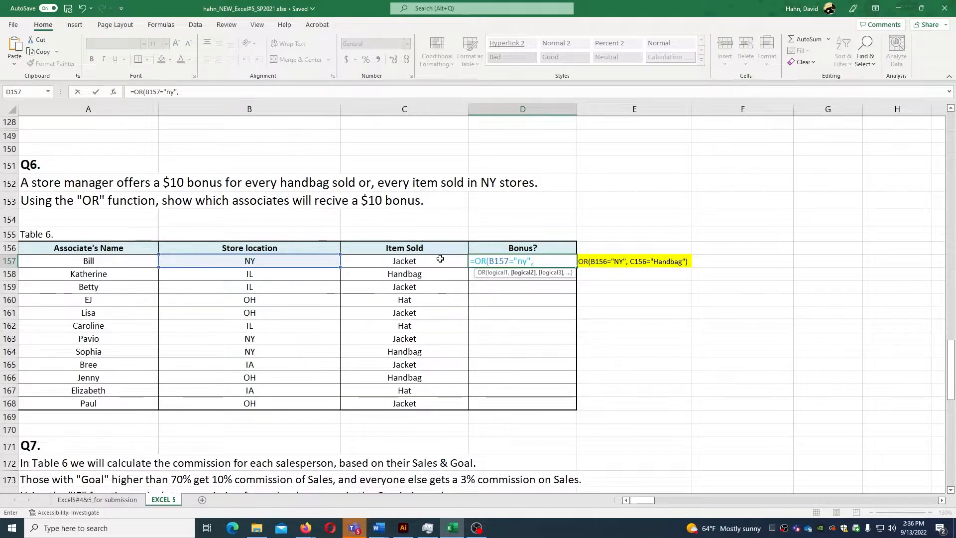
Complete the OR formula in D157 with the second condition C157="handbag".
click(438, 260)
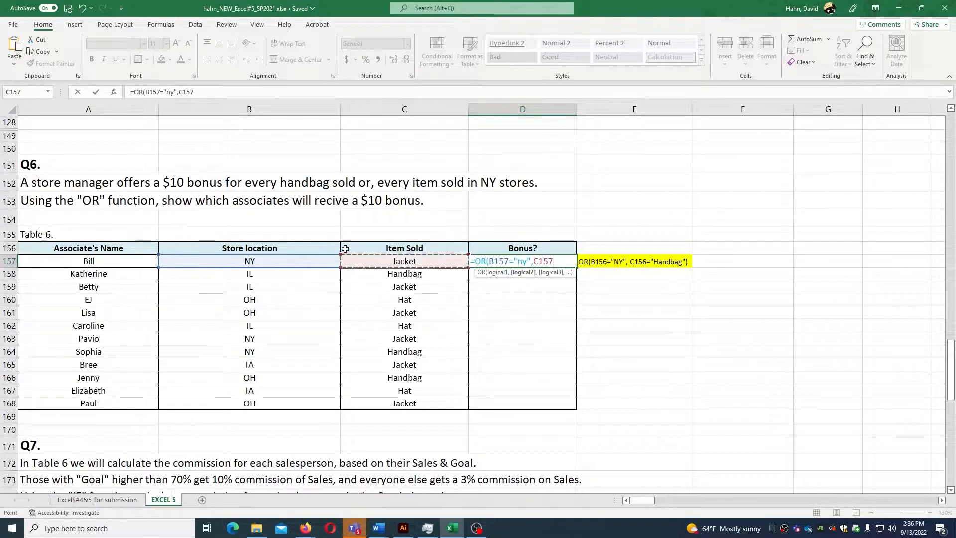
text(=)
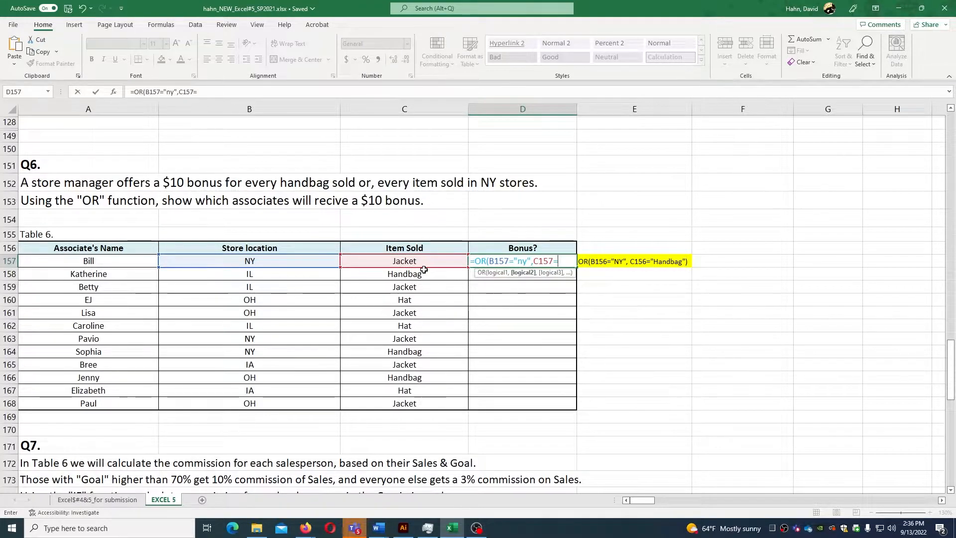
text(")
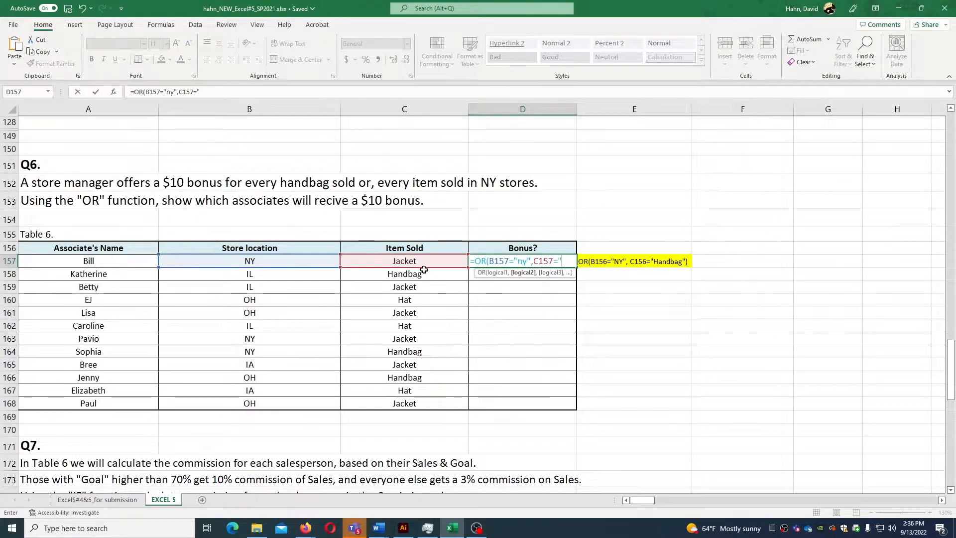
text(h)
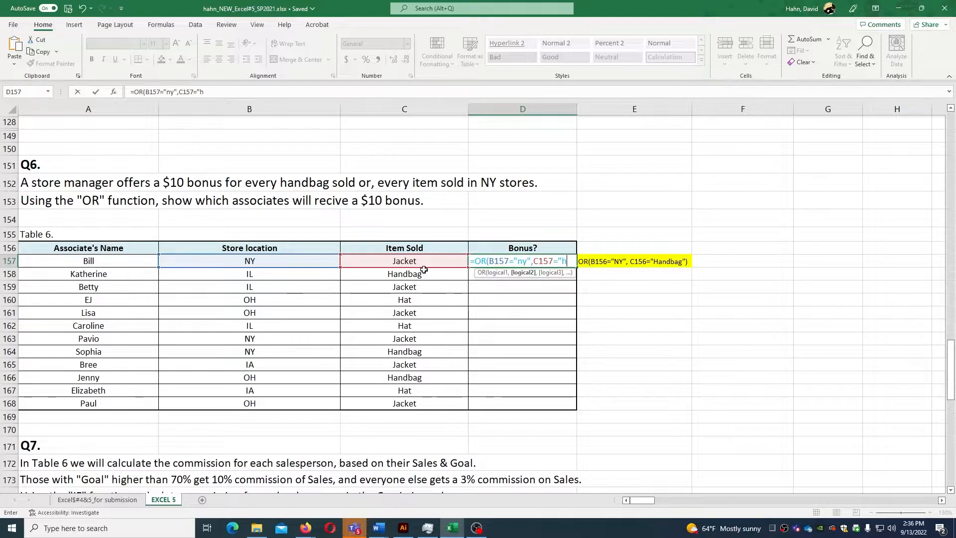
text(andbag")
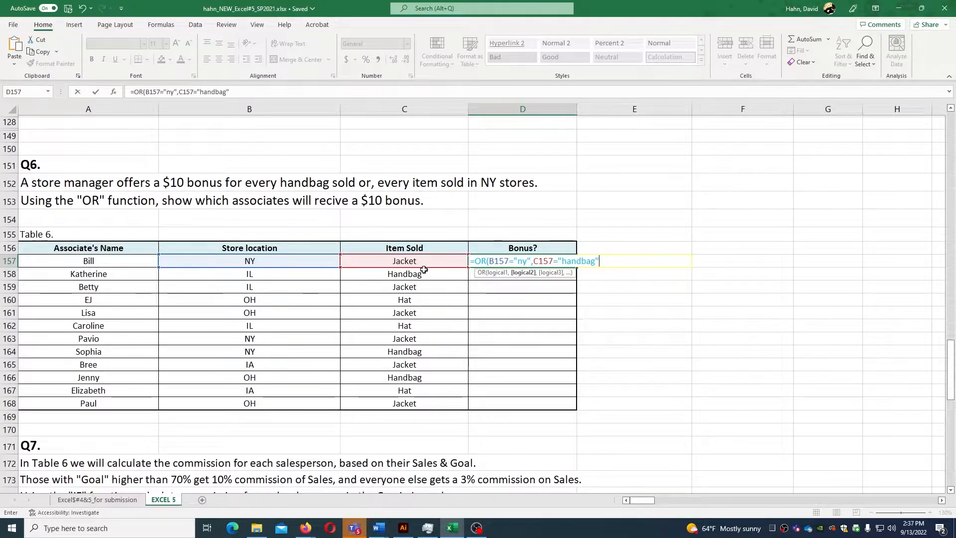
text())
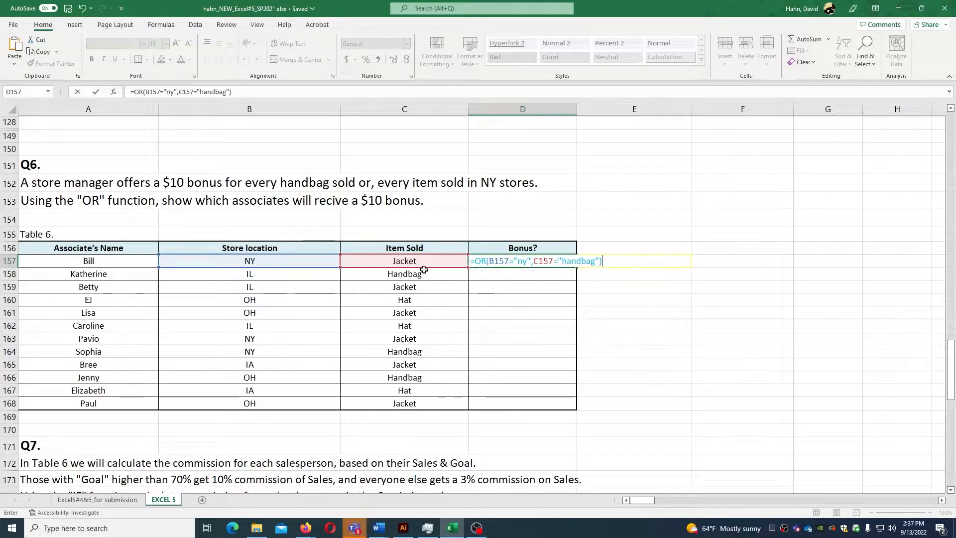
key(Return)
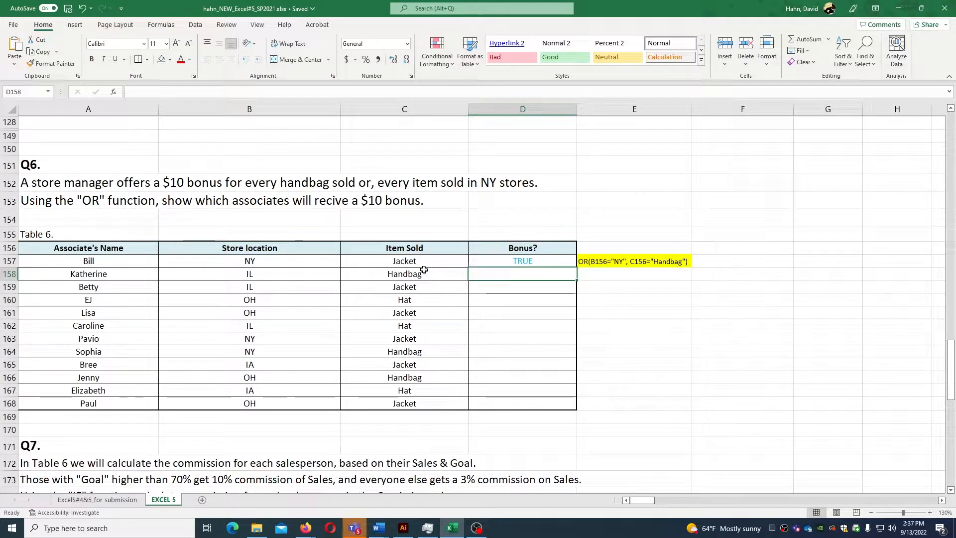
Copy the OR formula from D157 down the Bonus? column through D168.
click(491, 261)
key(Left)
key(Left)
click(371, 263)
click(310, 262)
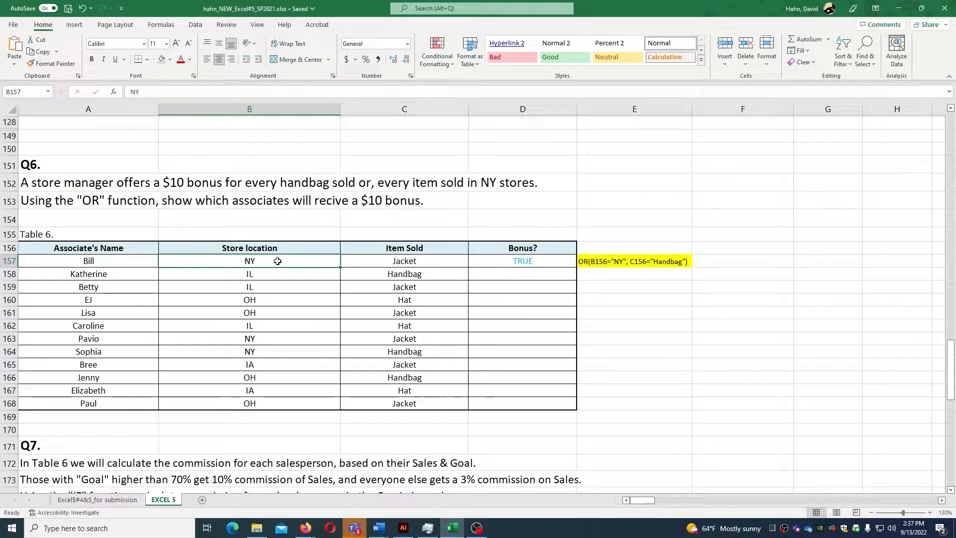
click(376, 261)
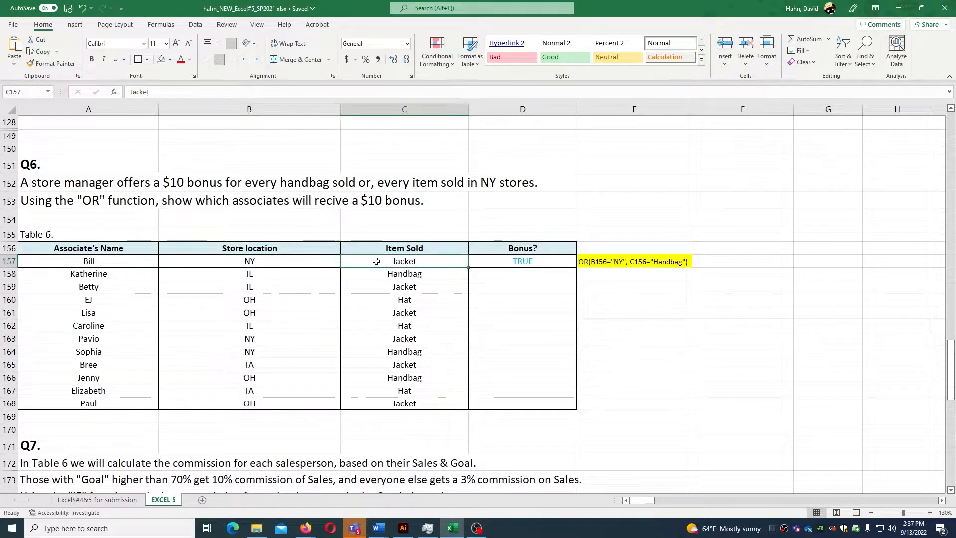
click(311, 262)
click(493, 261)
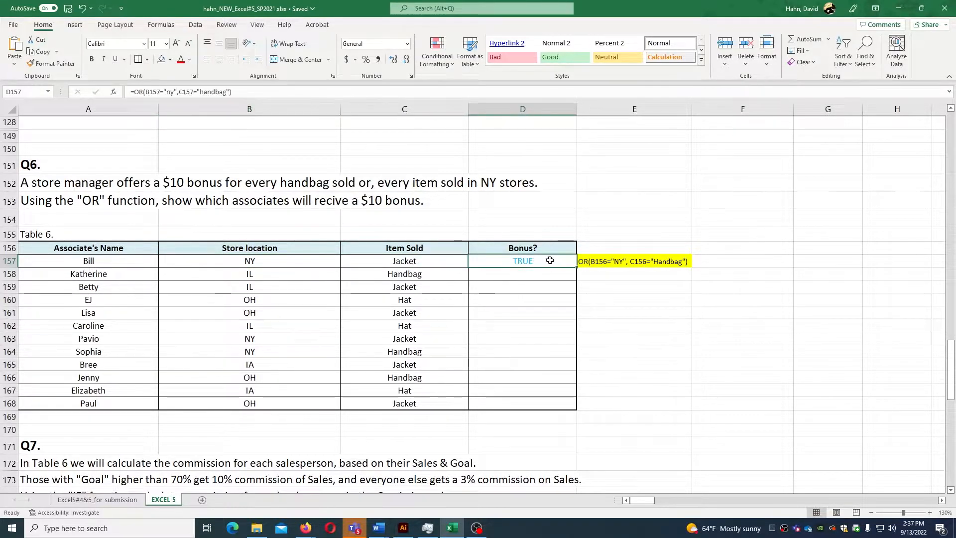
drag(576, 268, 583, 407)
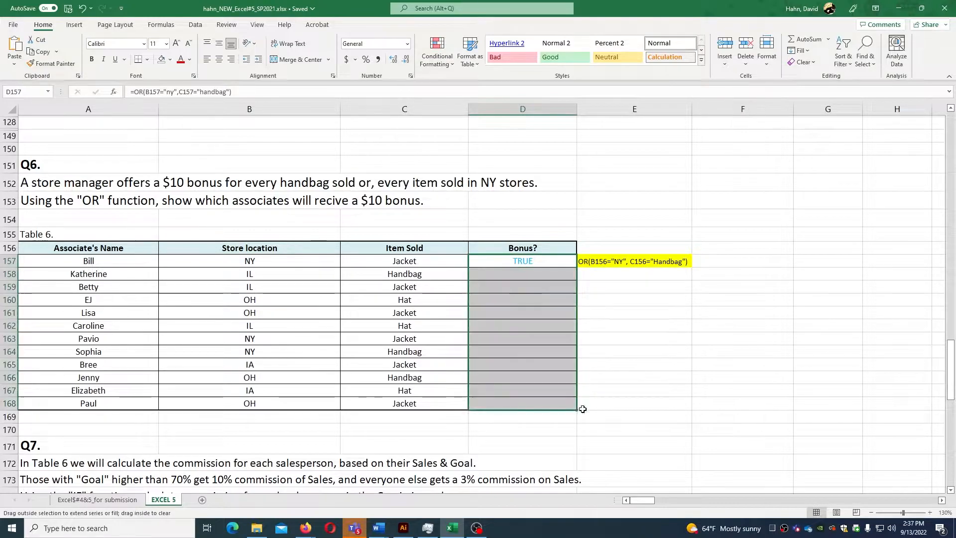
Review the Bonus? results and OR formulas against Table 6's store locations and items sold.
click(500, 263)
click(497, 273)
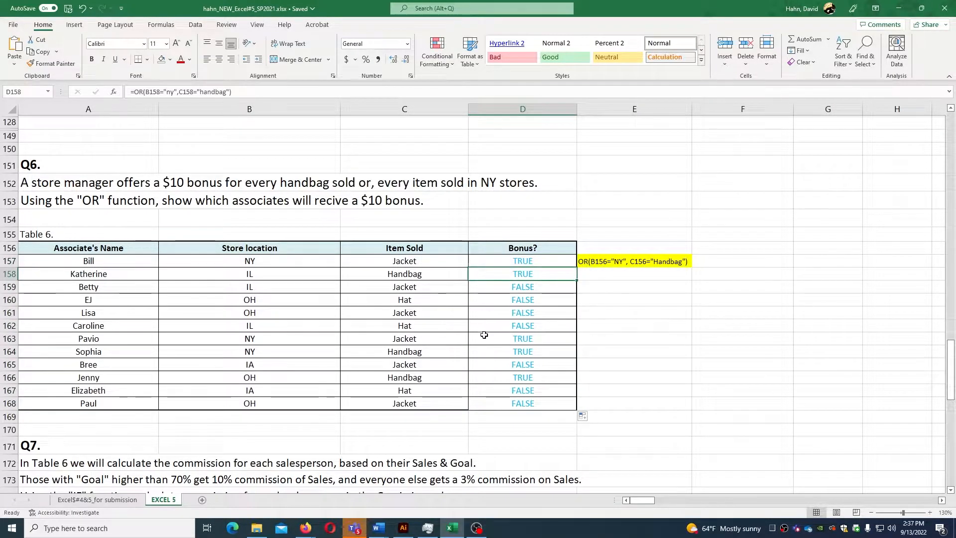
click(464, 339)
click(453, 353)
click(450, 373)
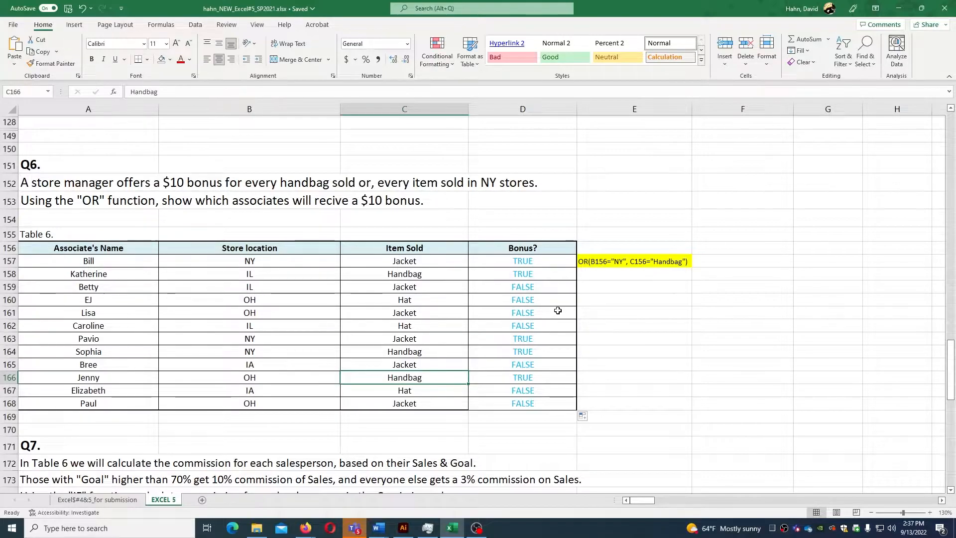
double_click(552, 261)
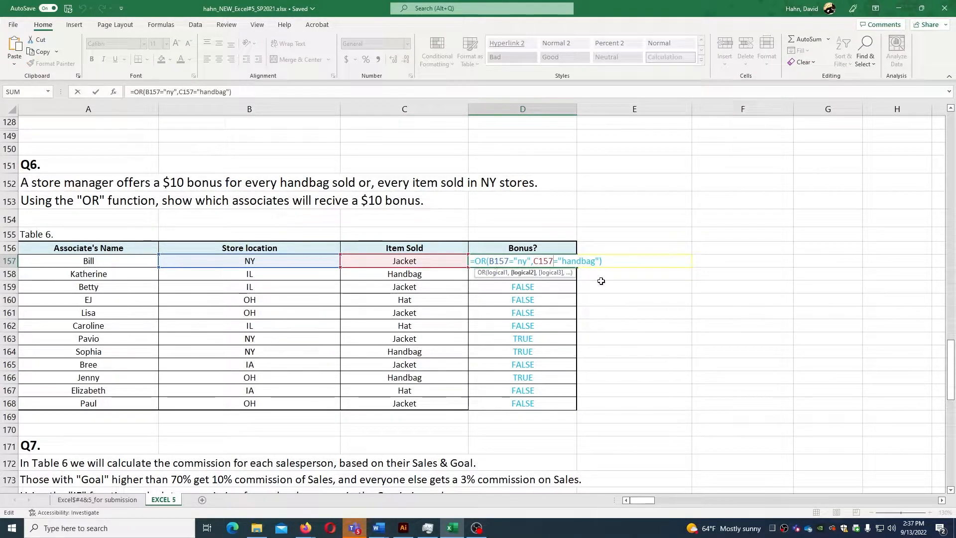
key(Return)
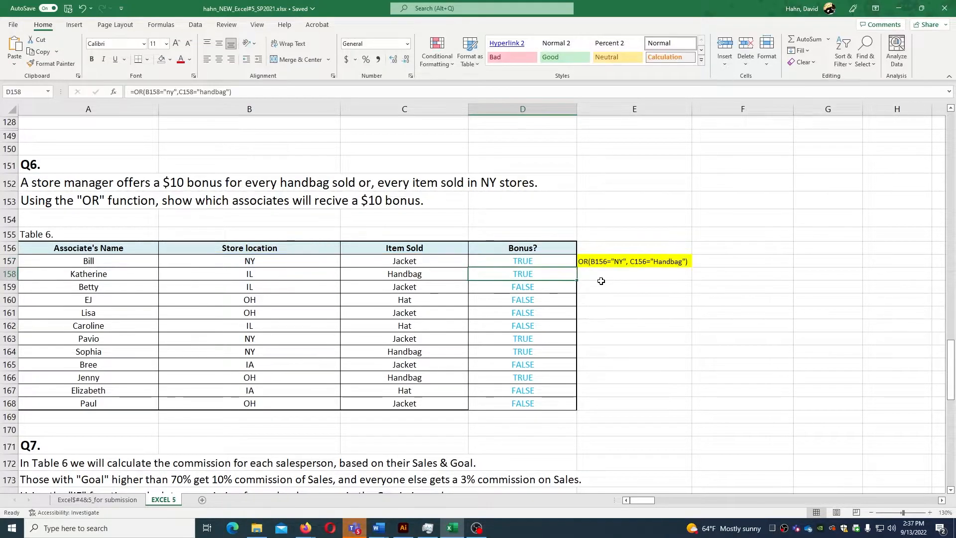
Start an IF formula in D178, the first cell of Table 7's Commision column.
scroll(608, 277, down, 4)
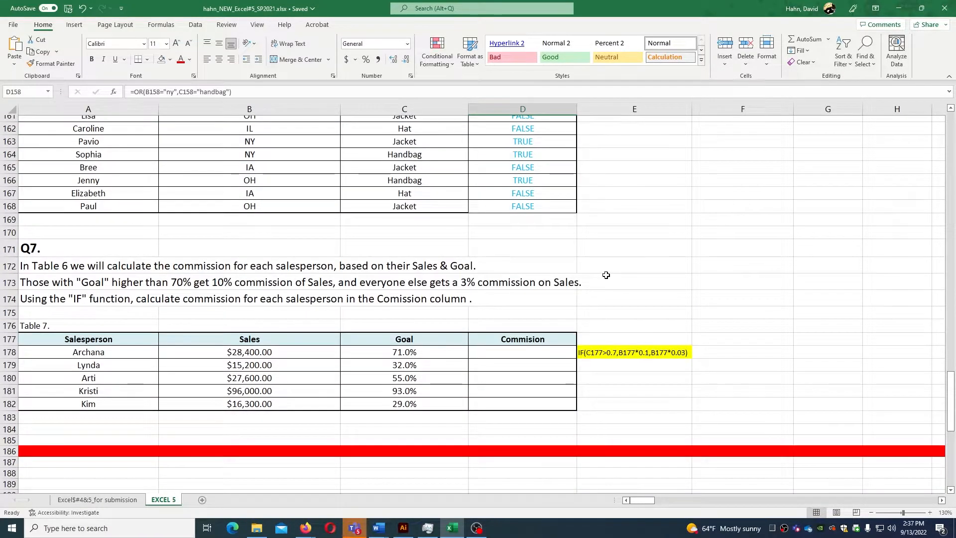
scroll(606, 275, down, 1)
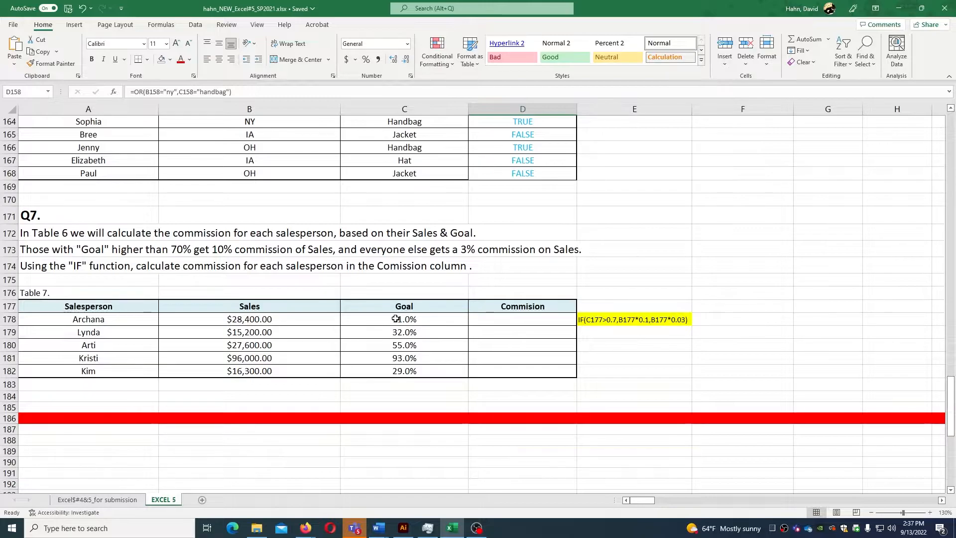
click(481, 320)
double_click(481, 320)
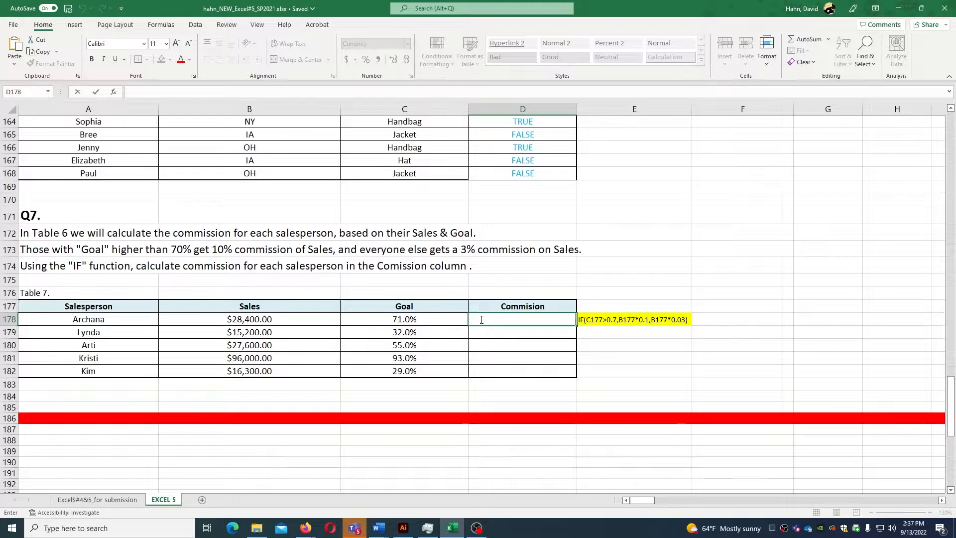
text(-=)
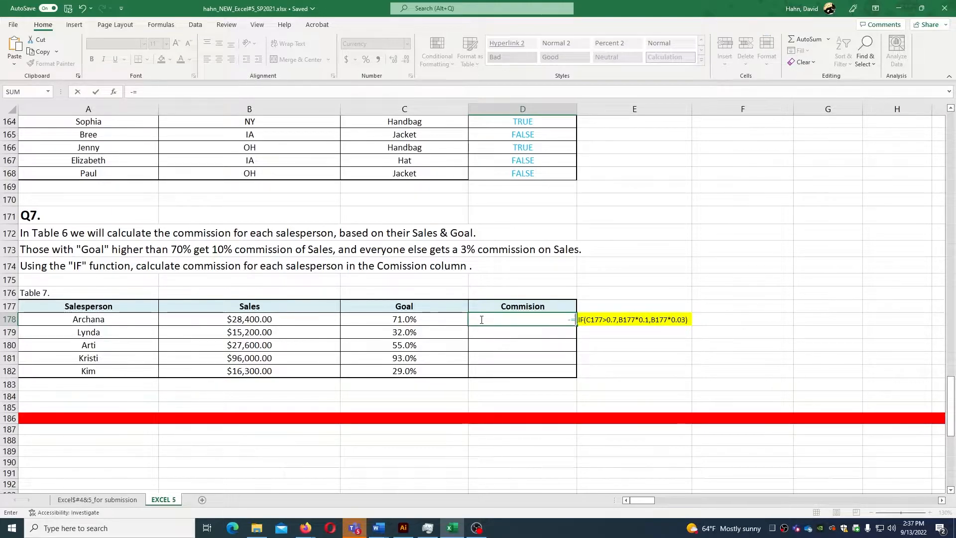
click(481, 319)
key(Delete)
key(Delete)
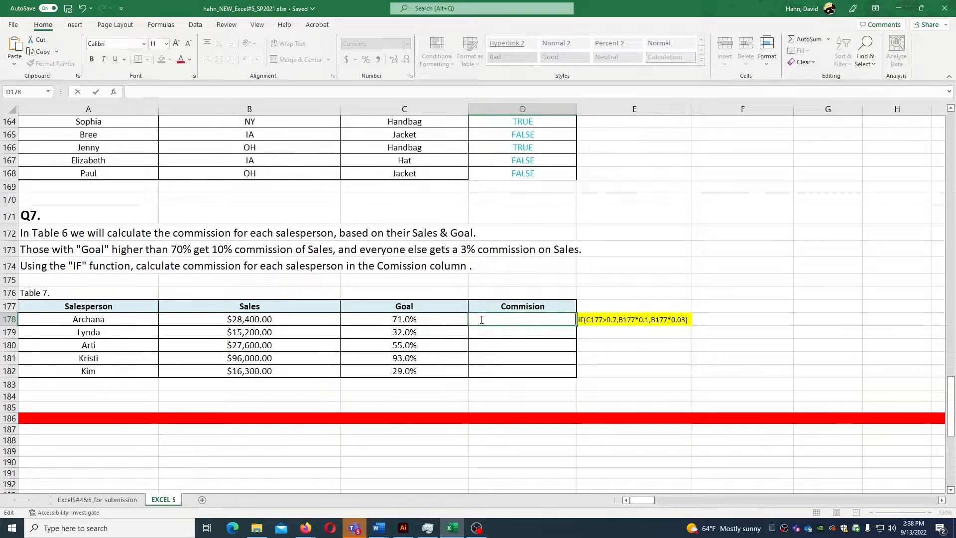
text(=)
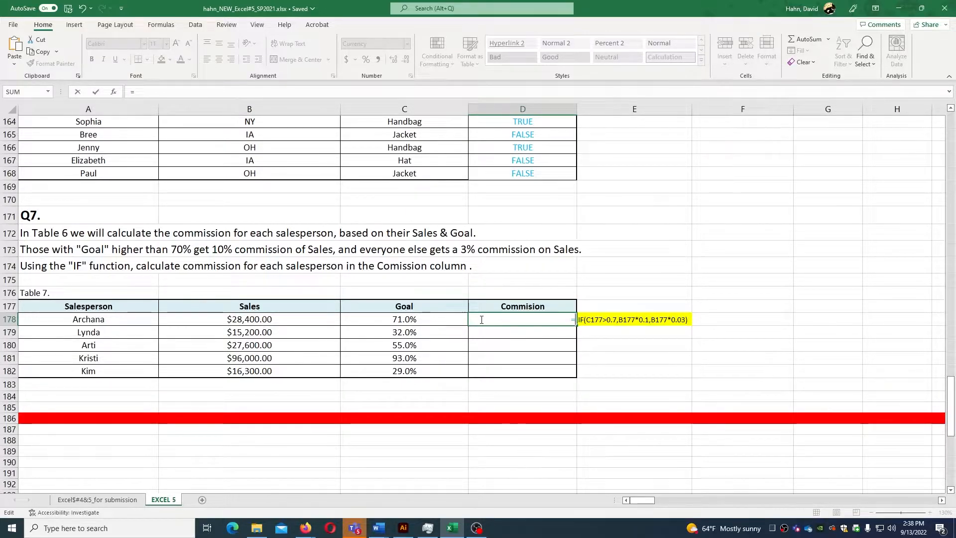
text(i)
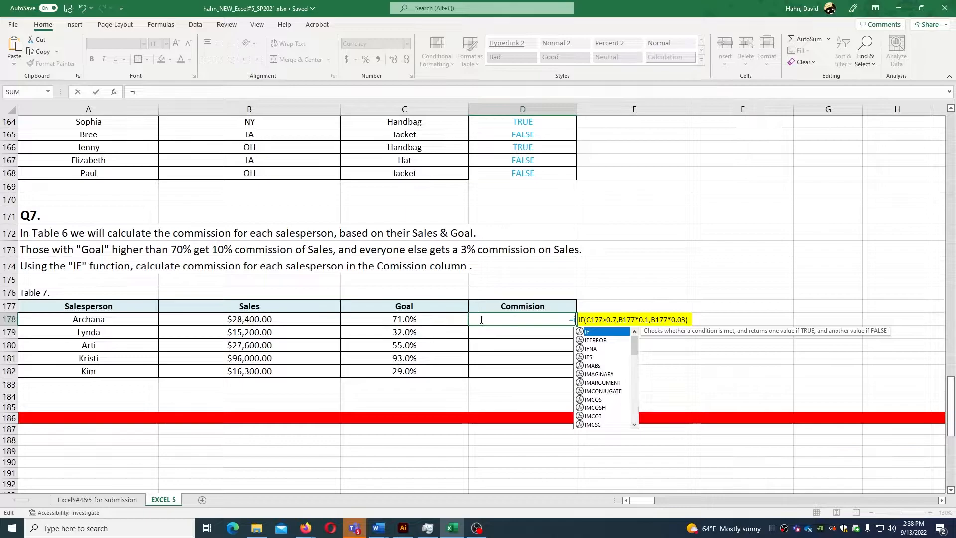
double_click(588, 332)
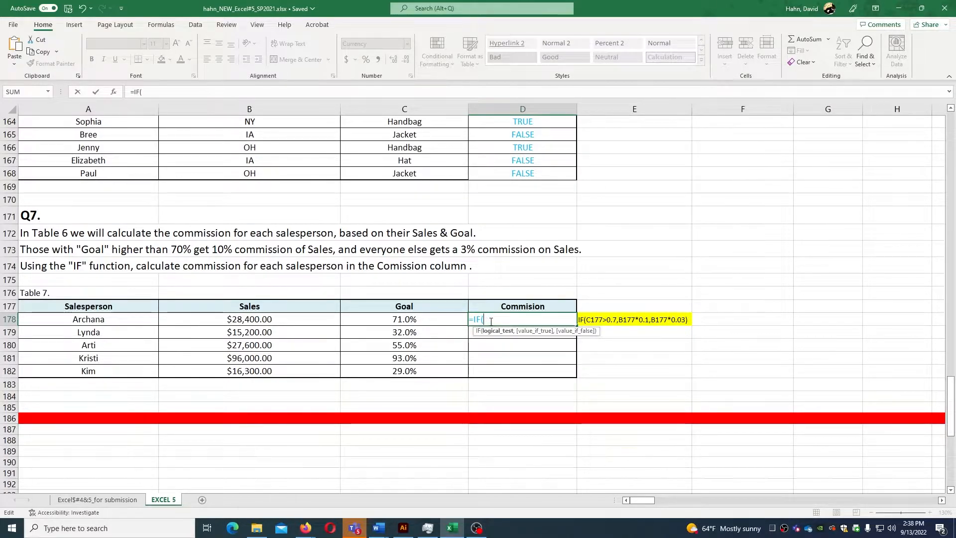
Enter C178>70% as the logical test of the IF formula in D178.
click(420, 320)
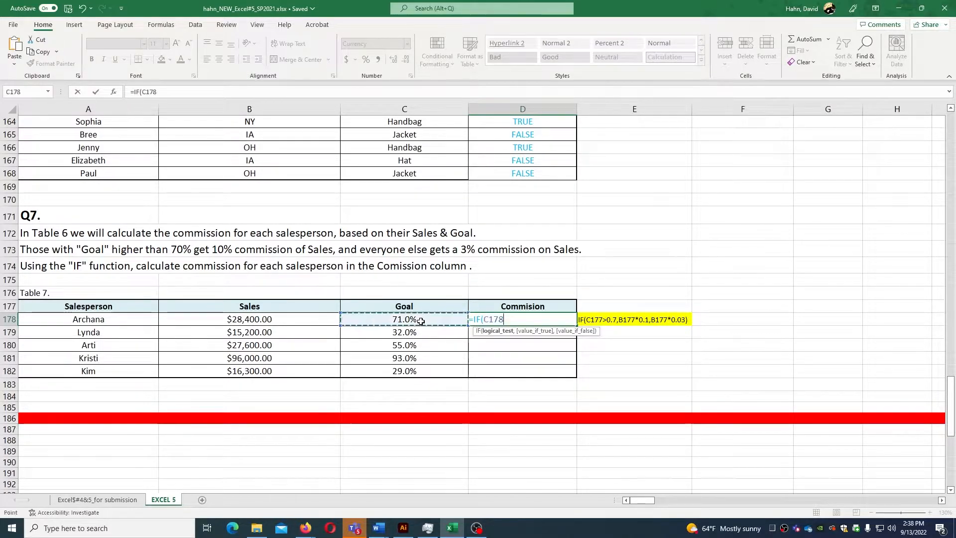
text(>)
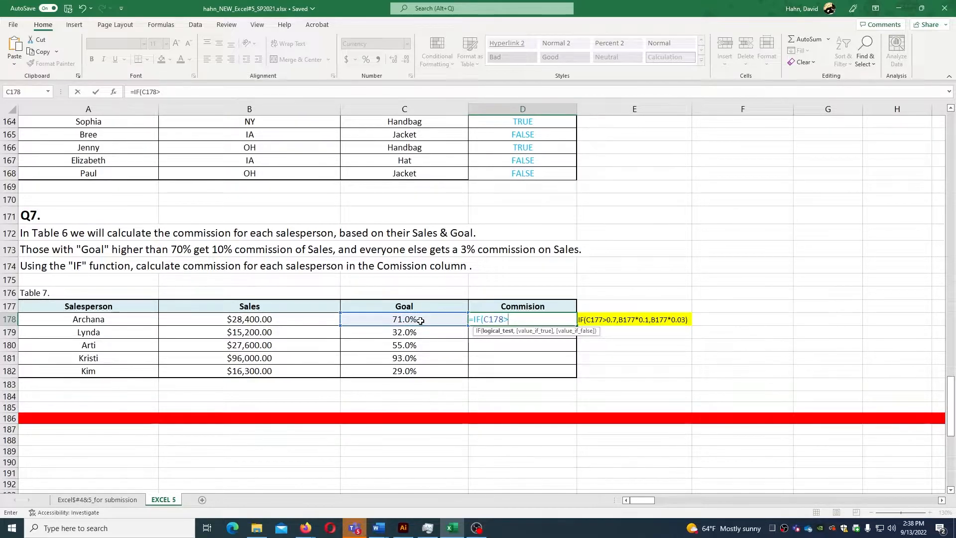
text(76)
text(0%)
text(,)
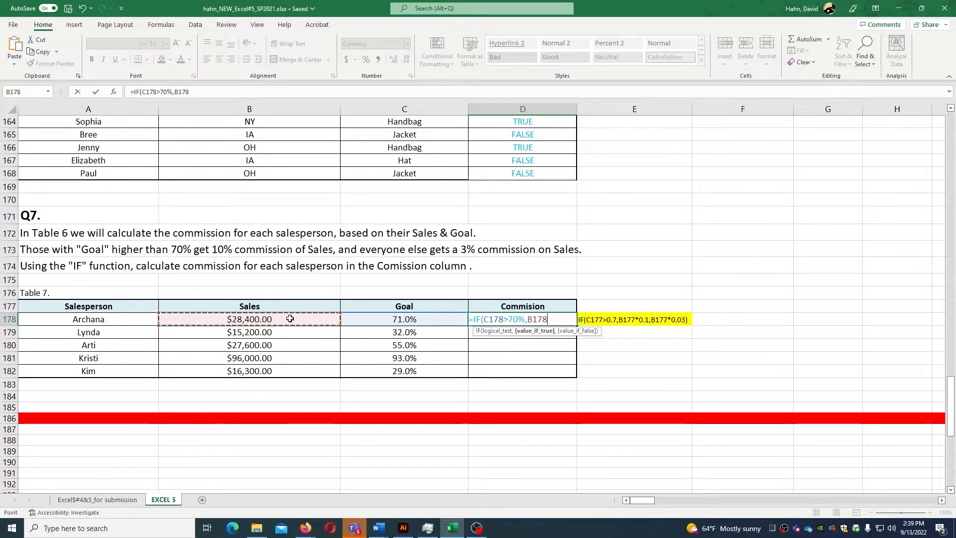
Complete the IF formula in D178 with B178*10% if true and B178*3% if false.
text(*)
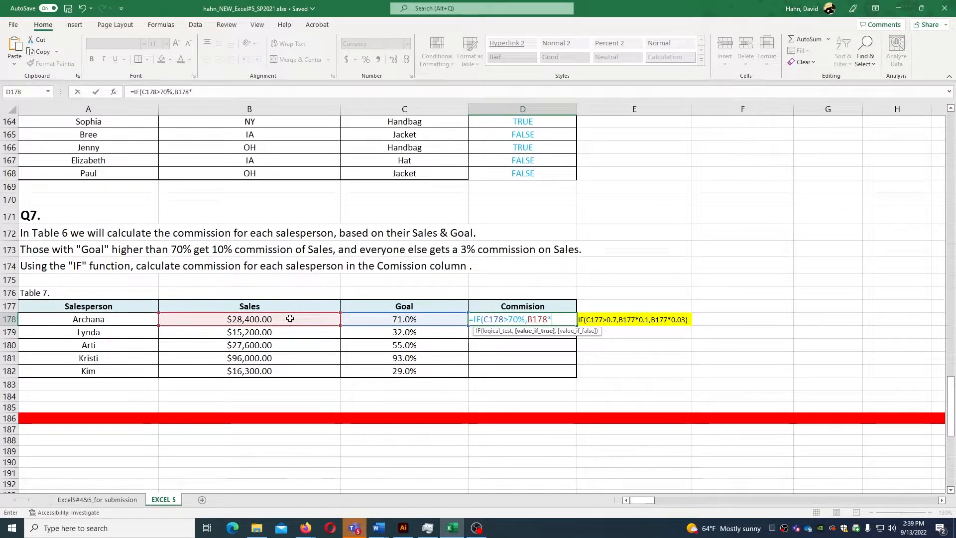
text(10%)
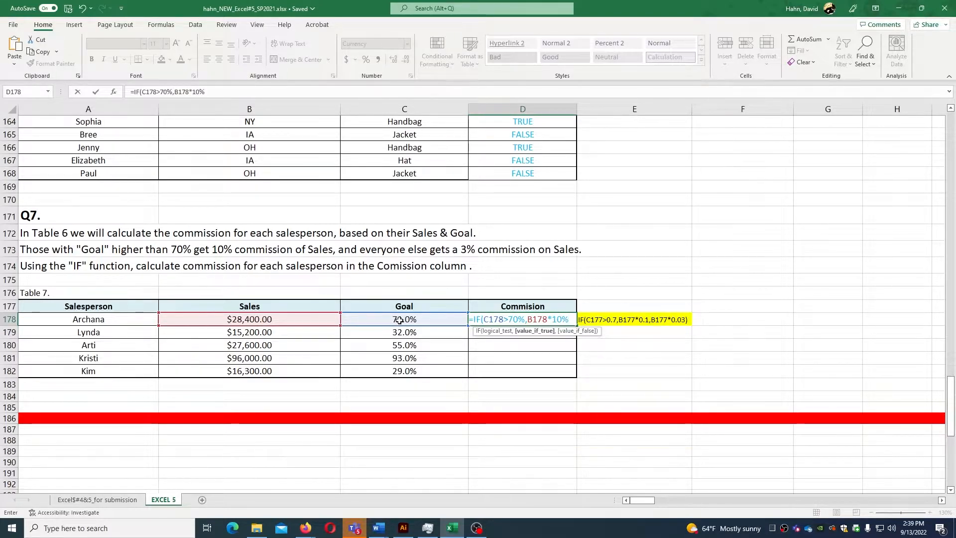
text(,)
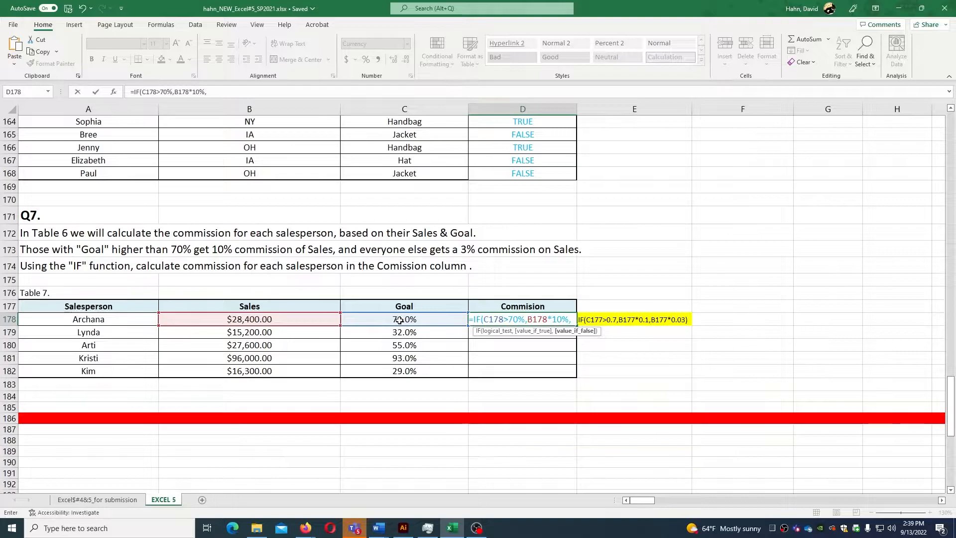
click(267, 319)
text(*)
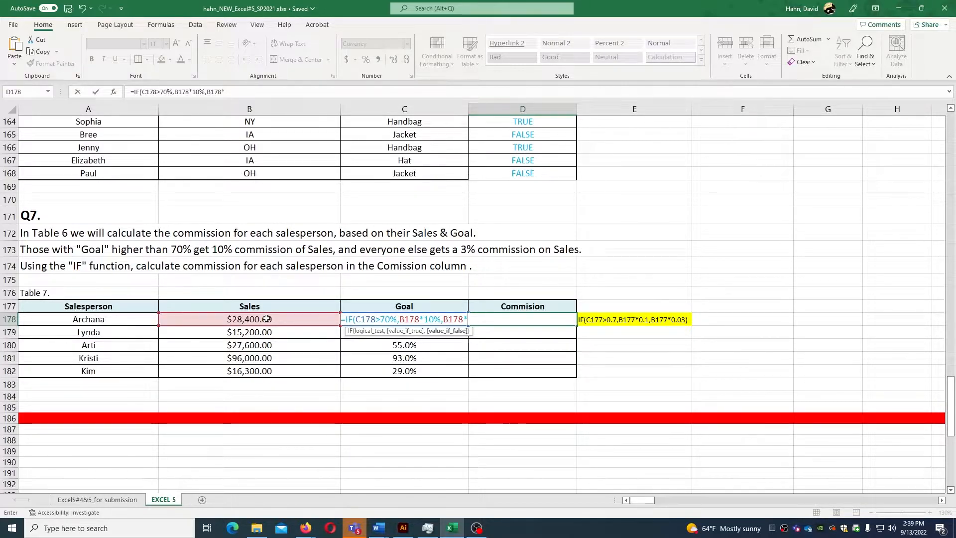
text(3%))
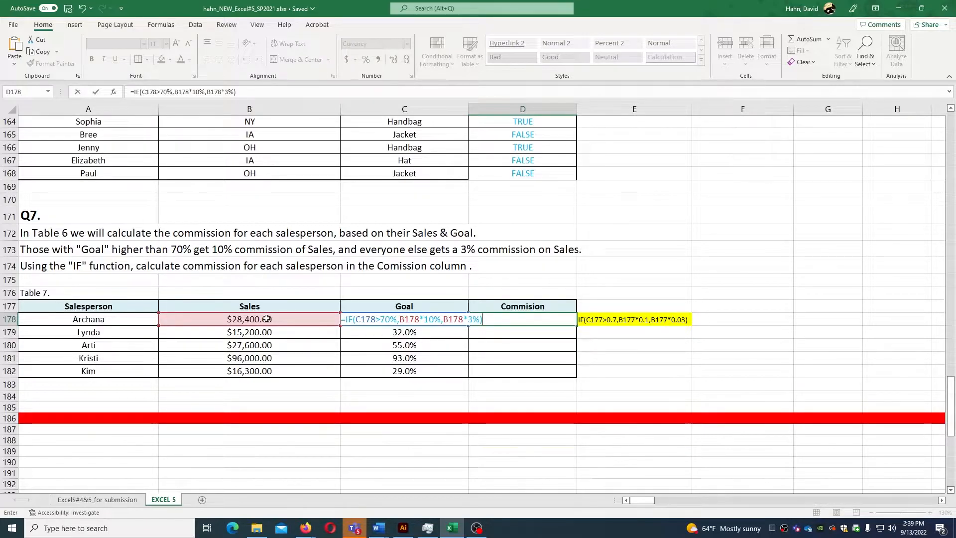
key(Return)
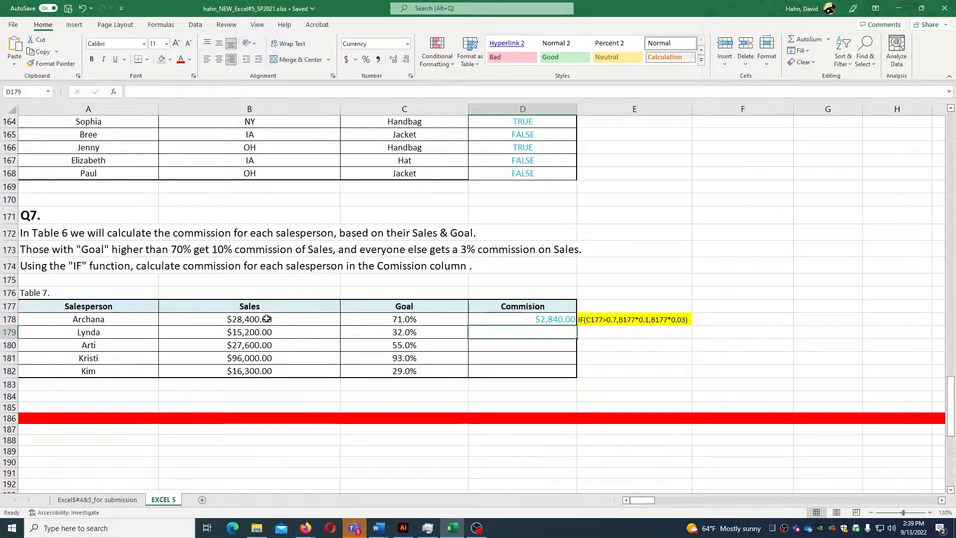
Copy the IF formula from D178 down the Commision column through D182 and check the formula in D181.
click(379, 324)
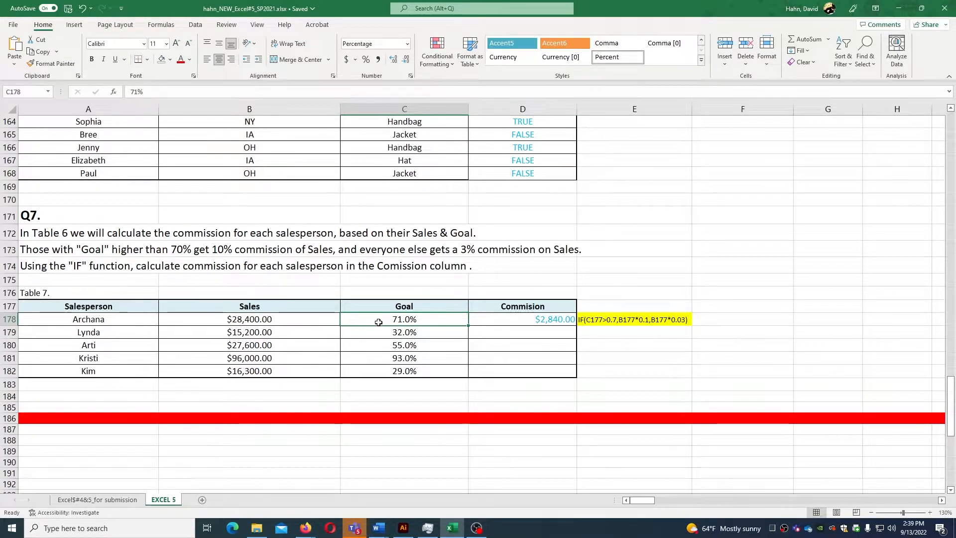
click(241, 323)
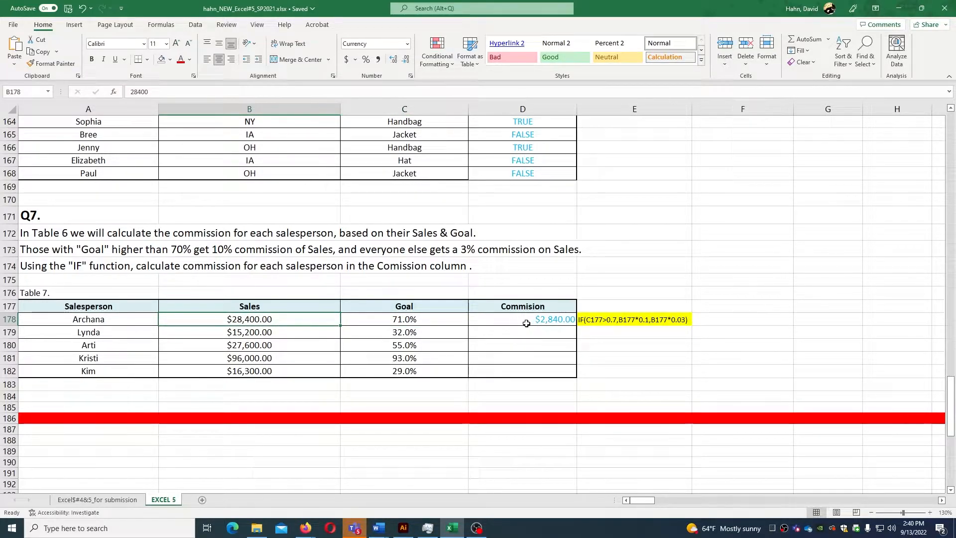
click(548, 323)
drag(576, 326, 563, 383)
click(518, 397)
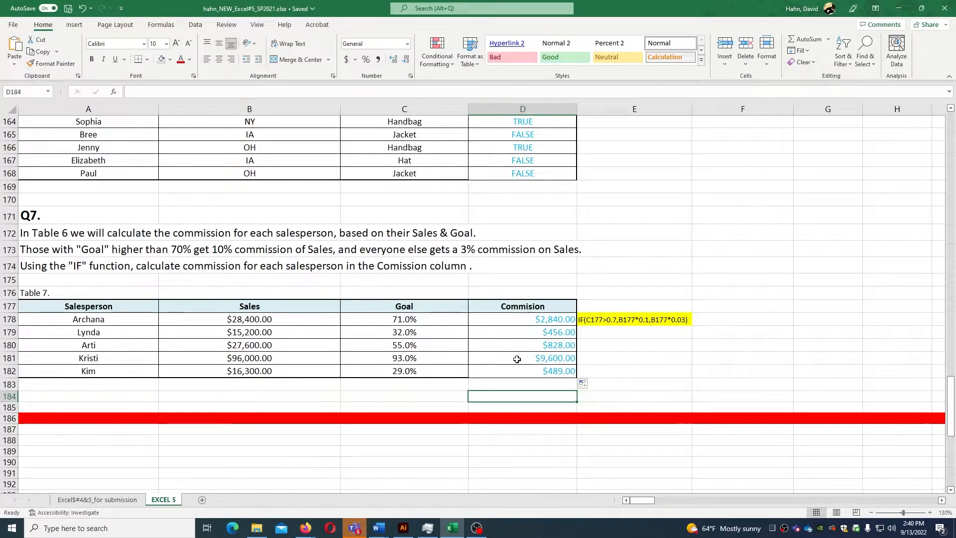
click(556, 359)
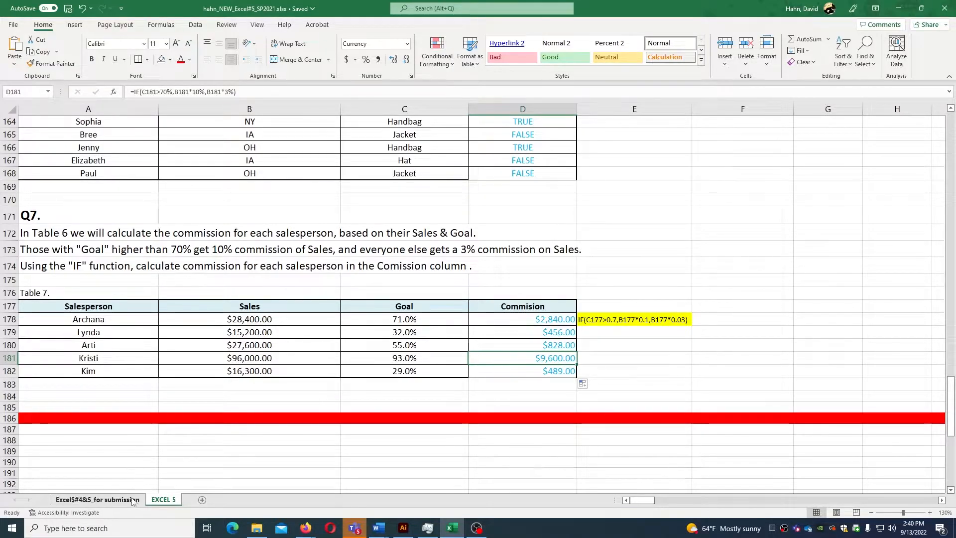
Switch to the Excel$#4&5_for submission sheet and turn on filtering for the Name and Sales headers in row 7.
click(97, 499)
scroll(318, 453, up, 3)
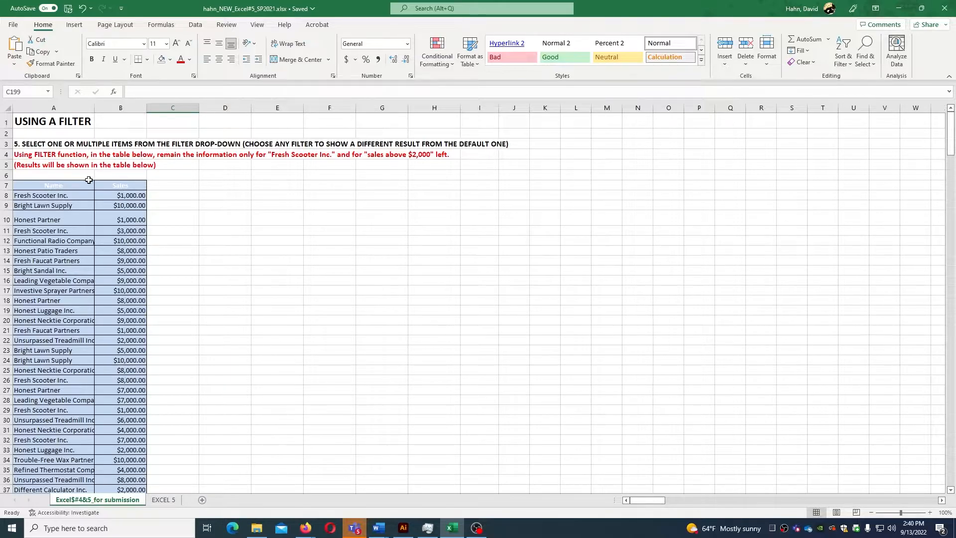
drag(74, 186, 126, 186)
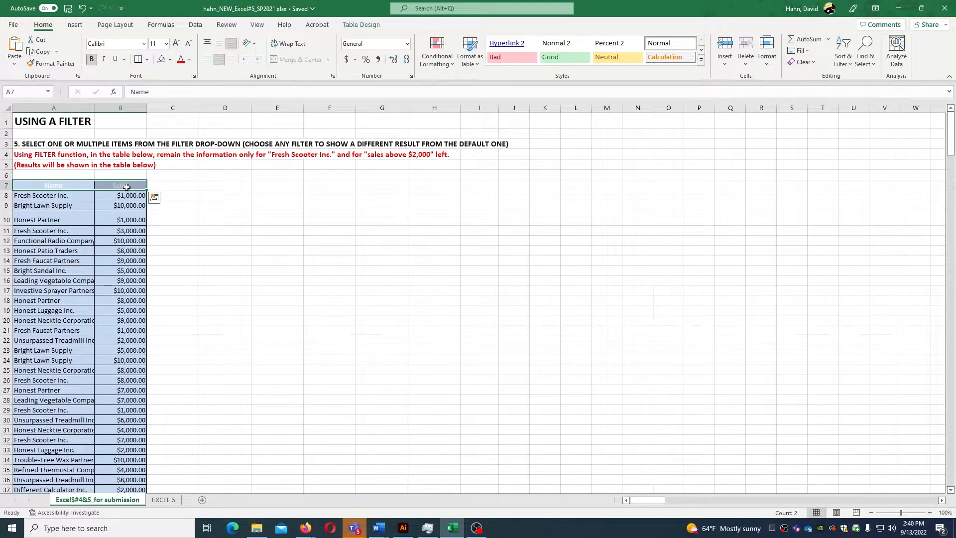
click(843, 58)
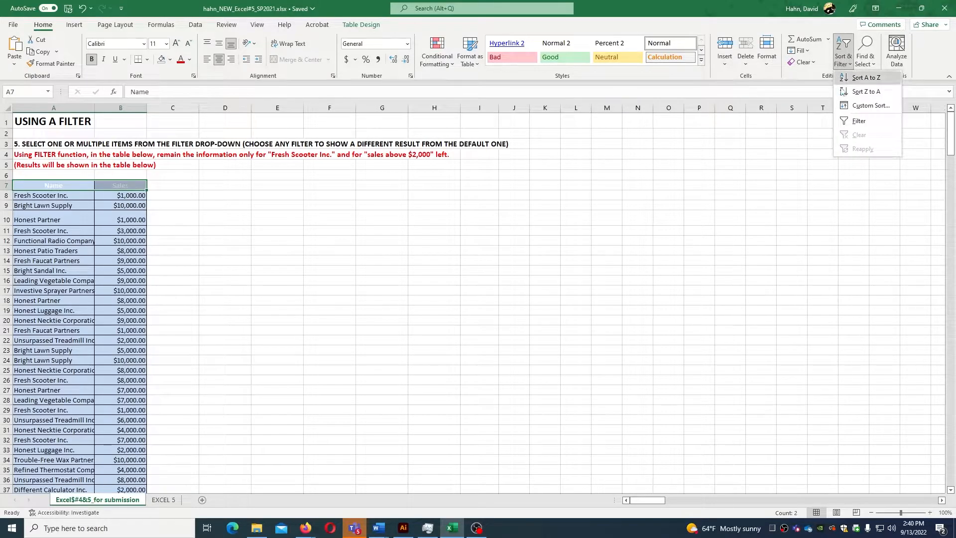
click(856, 120)
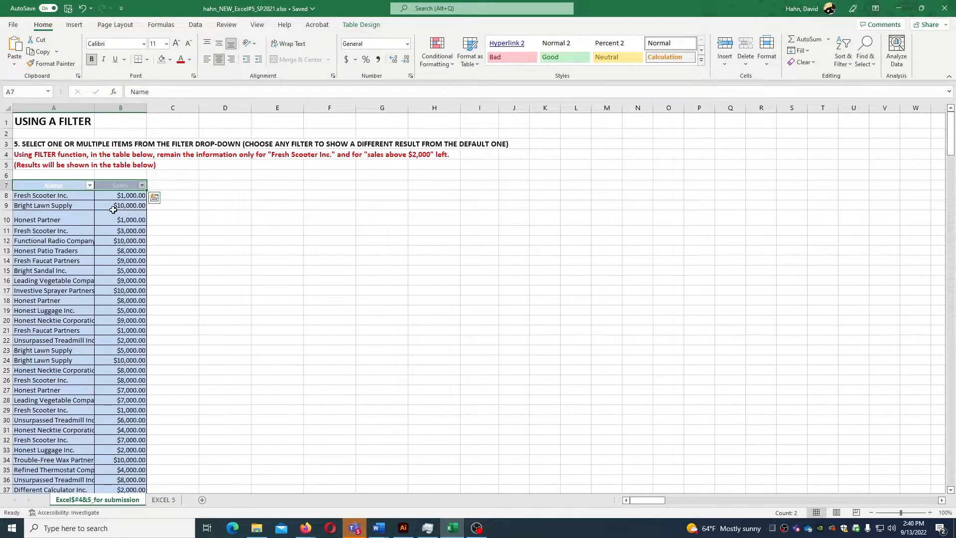
Filter the Name column of the question 5 table to show only Fresh Scooter Inc.
click(89, 185)
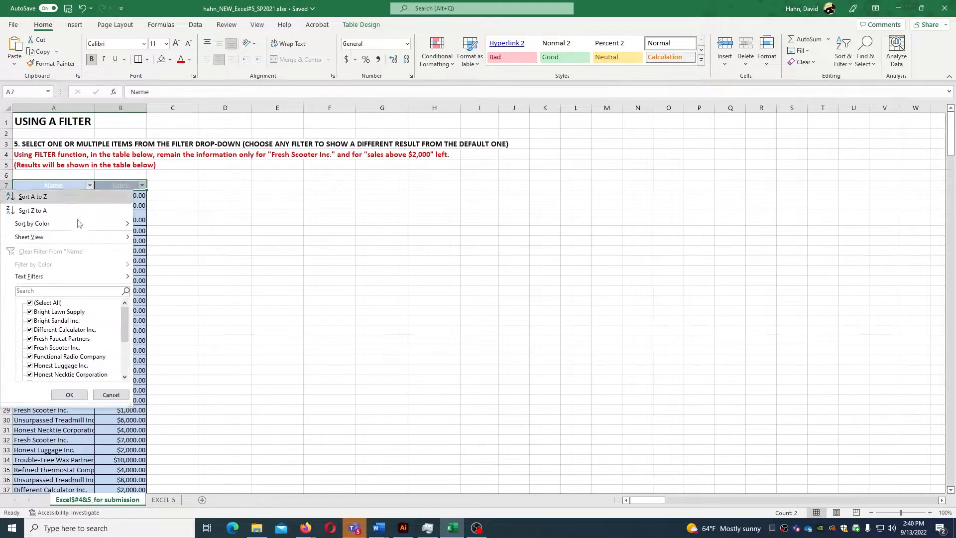
click(30, 303)
scroll(42, 331, down, 2)
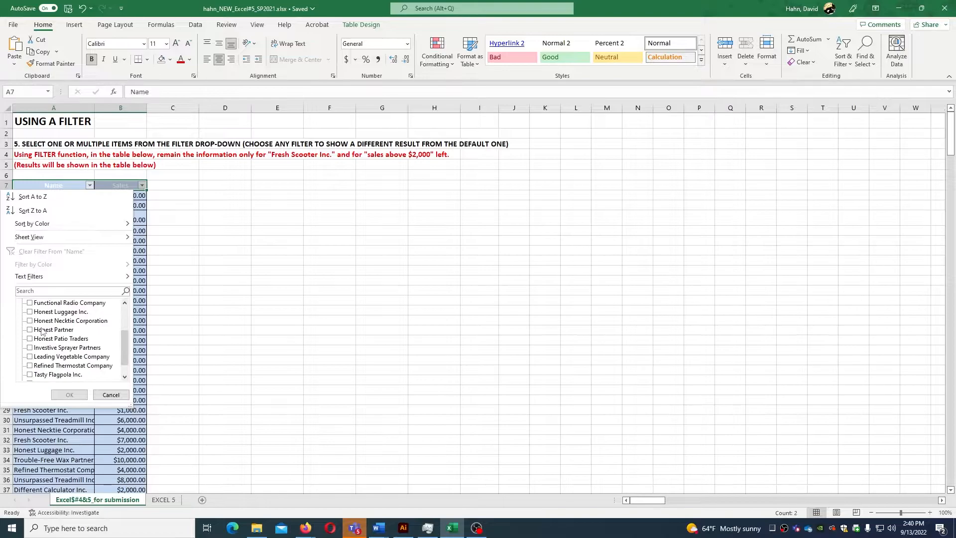
scroll(42, 331, down, 1)
scroll(42, 333, up, 2)
click(30, 330)
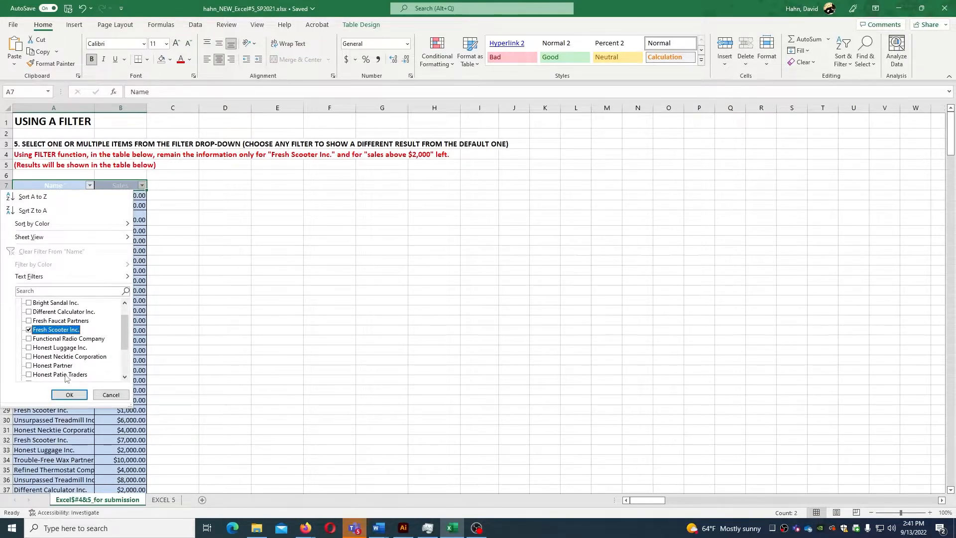
click(69, 395)
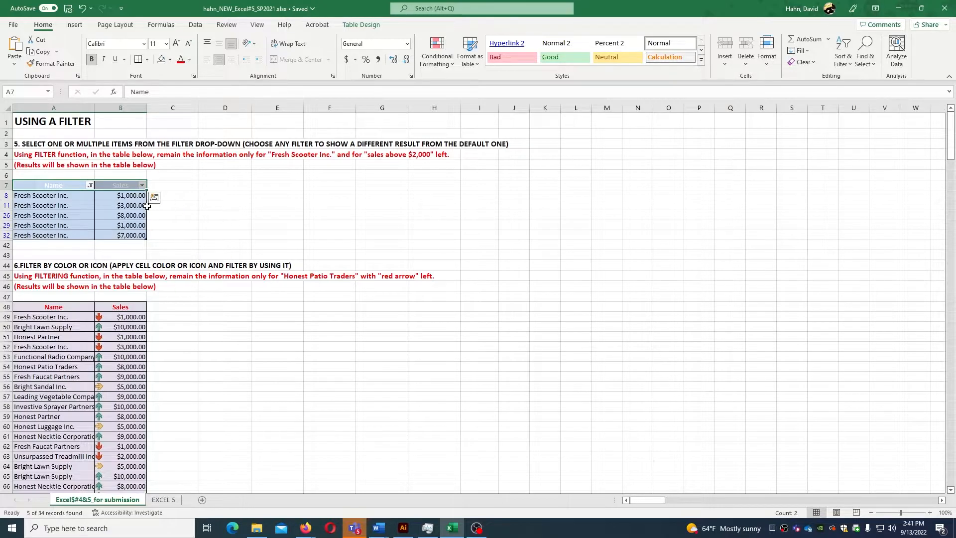
Filter the Sales column of the question 5 table to values greater than 2000.
click(142, 185)
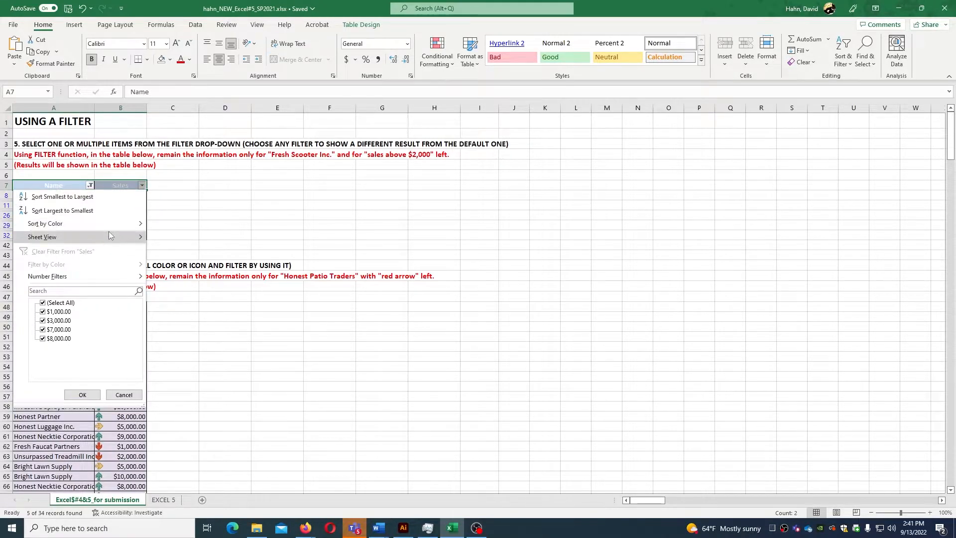
mouse_move(109, 277)
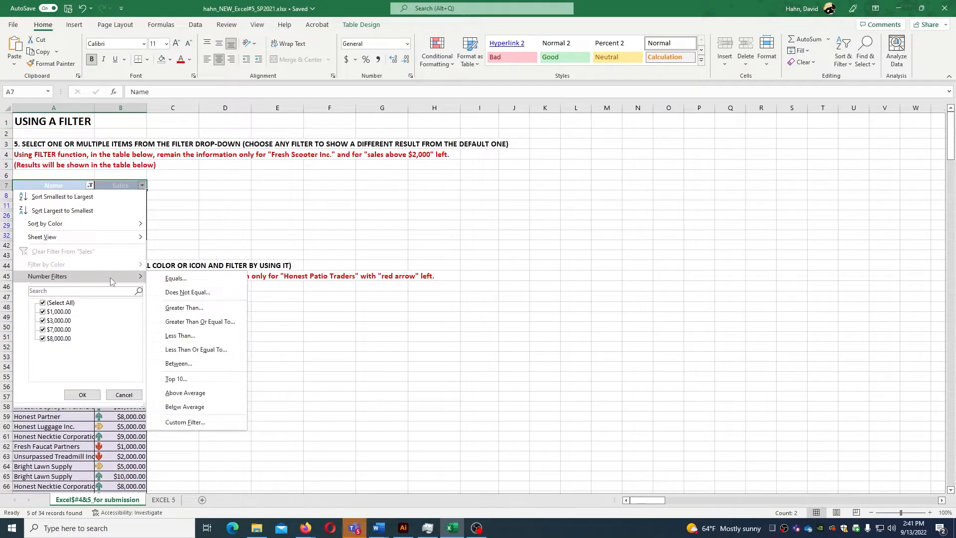
click(184, 307)
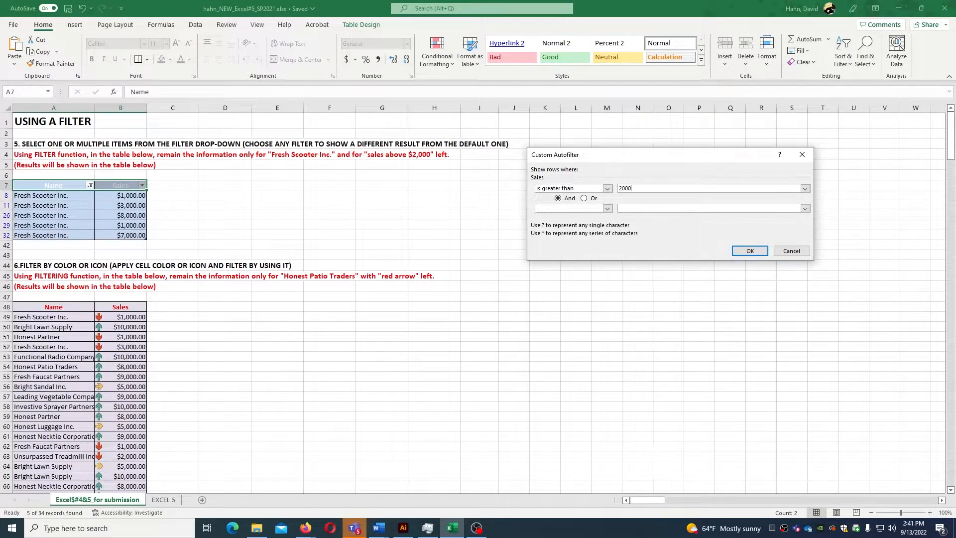
key(Return)
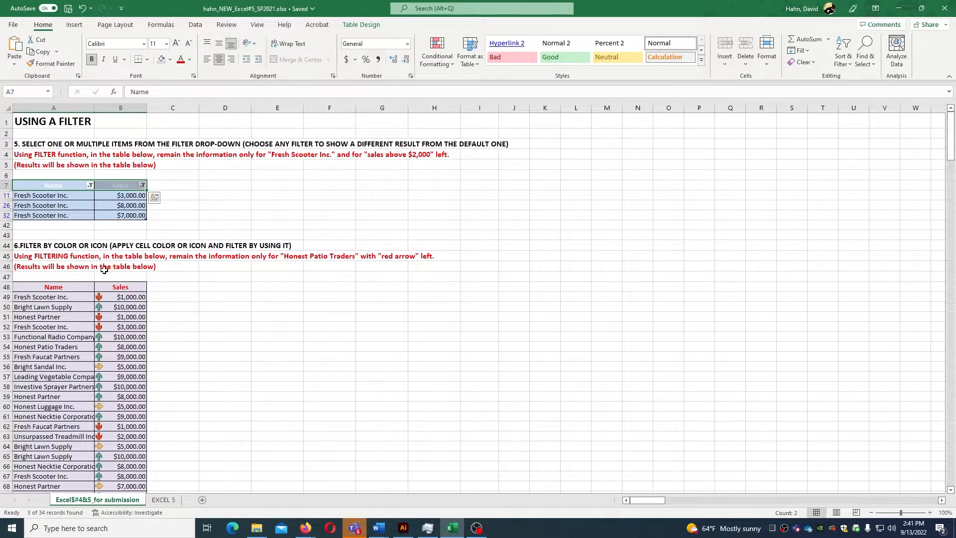
Turn on filtering for the Name and Sales headers of the question 6 table in row 48.
drag(87, 287, 122, 286)
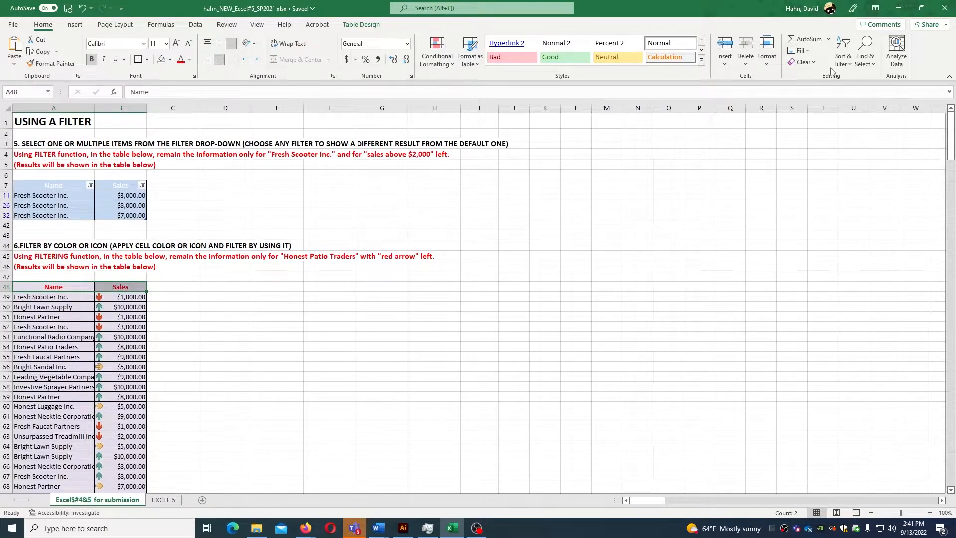
click(842, 56)
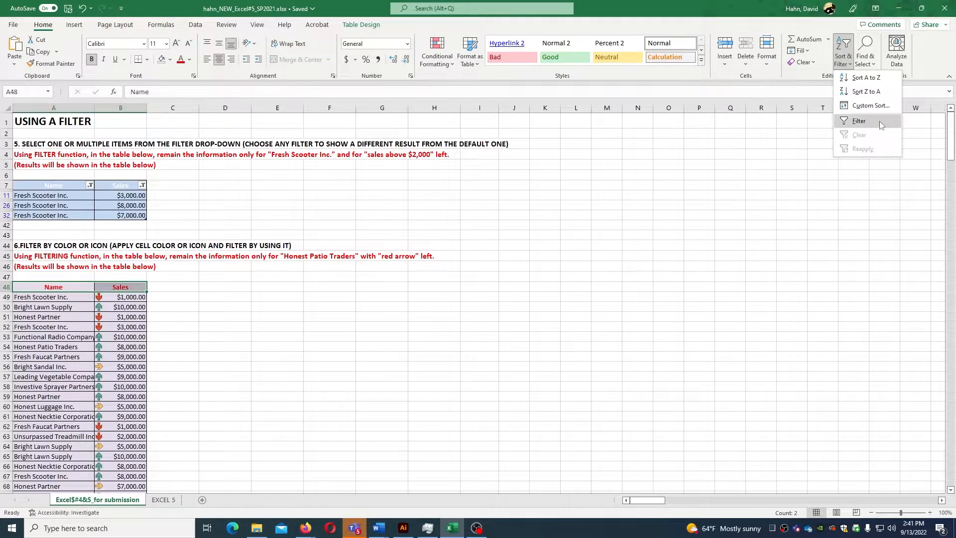
click(881, 125)
Filter the Name column of the question 6 table to show only Honest Patio Traders.
click(91, 288)
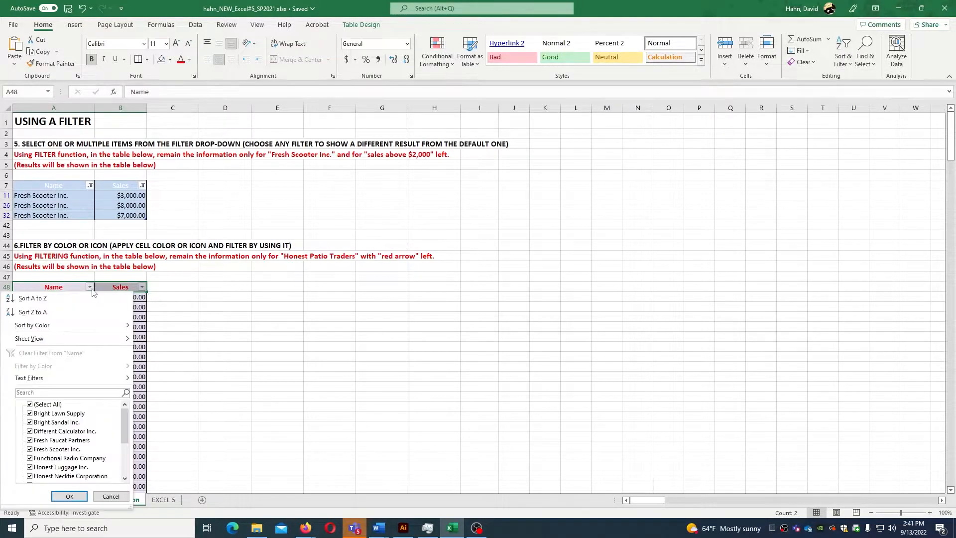
click(29, 404)
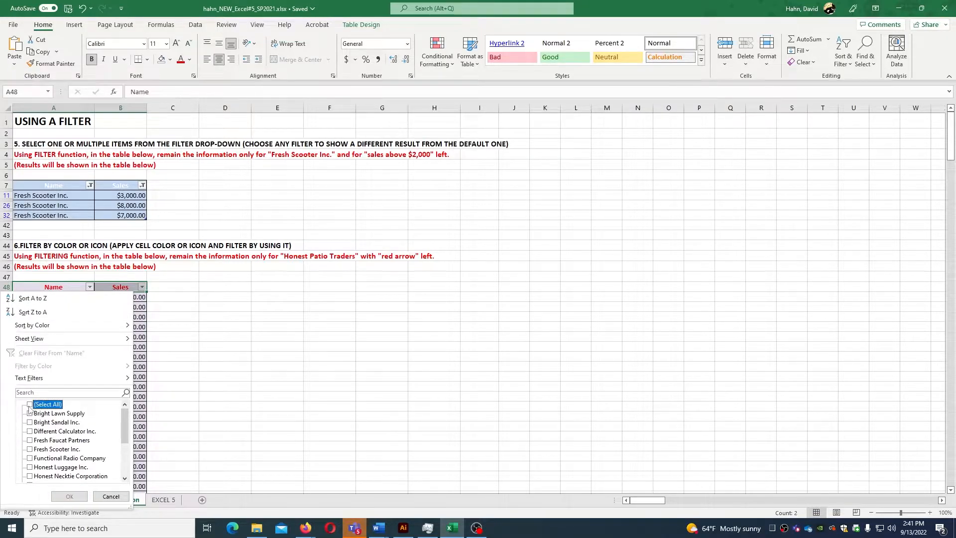
scroll(33, 462, down, 1)
click(29, 467)
click(69, 496)
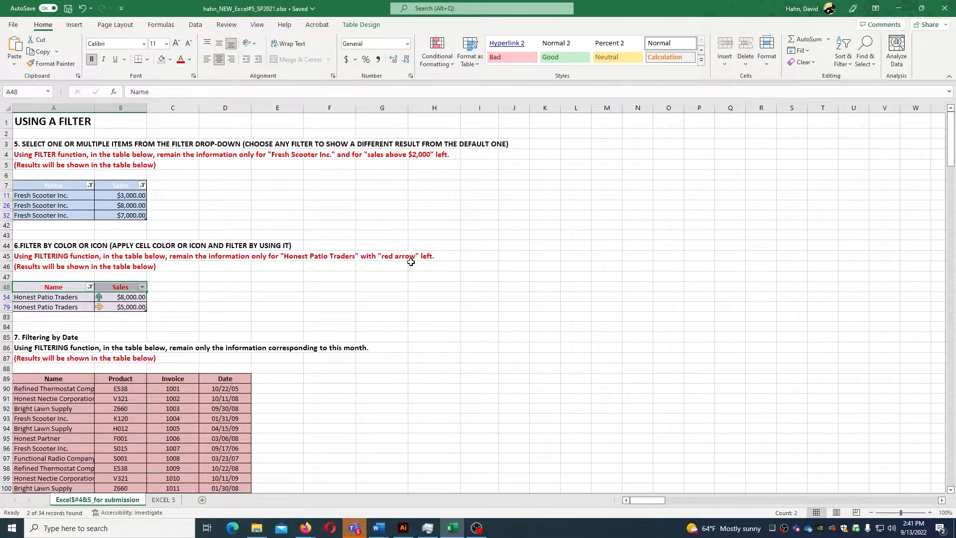
click(142, 287)
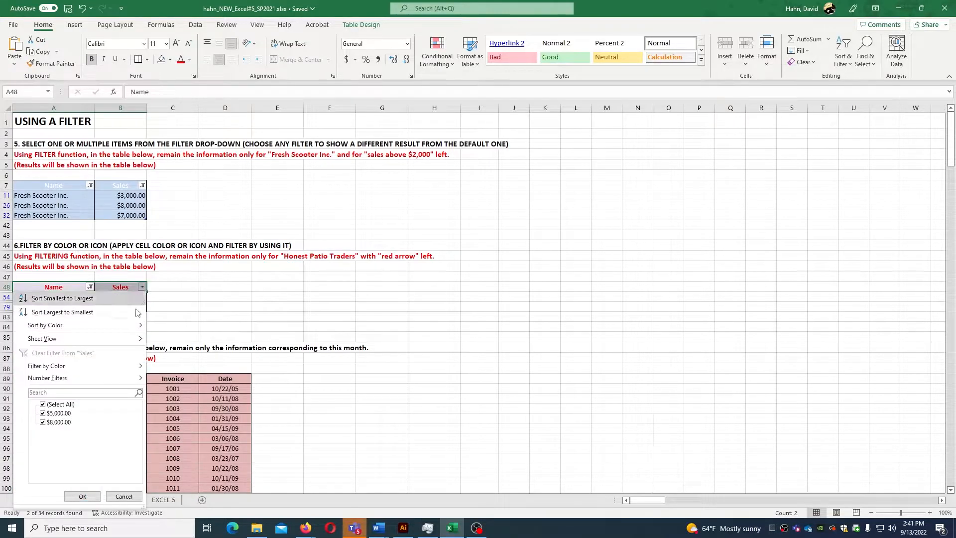
mouse_move(115, 373)
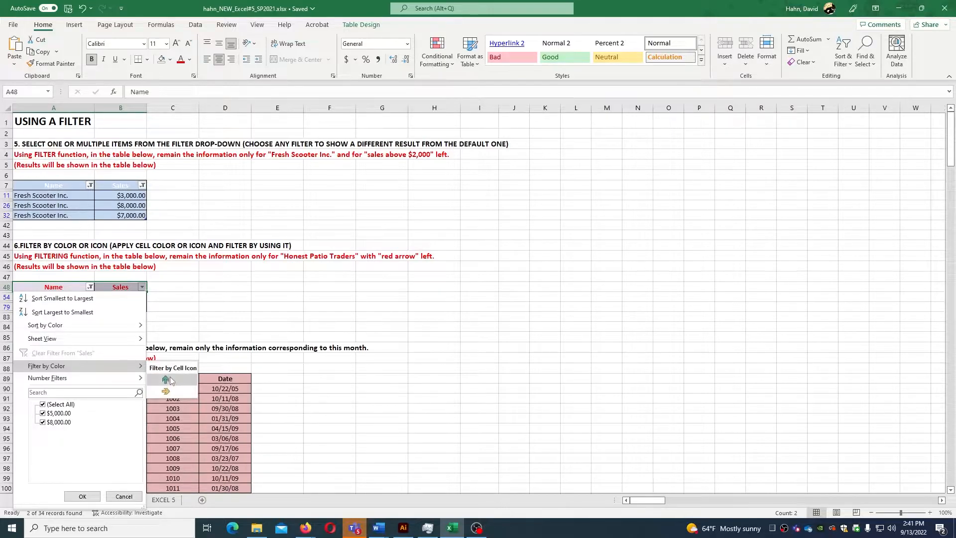
mouse_move(143, 328)
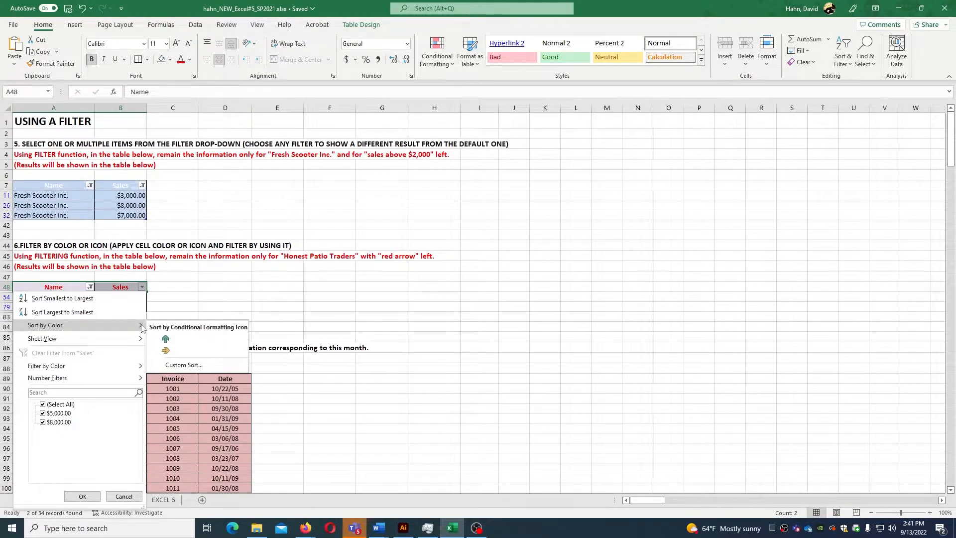
click(172, 367)
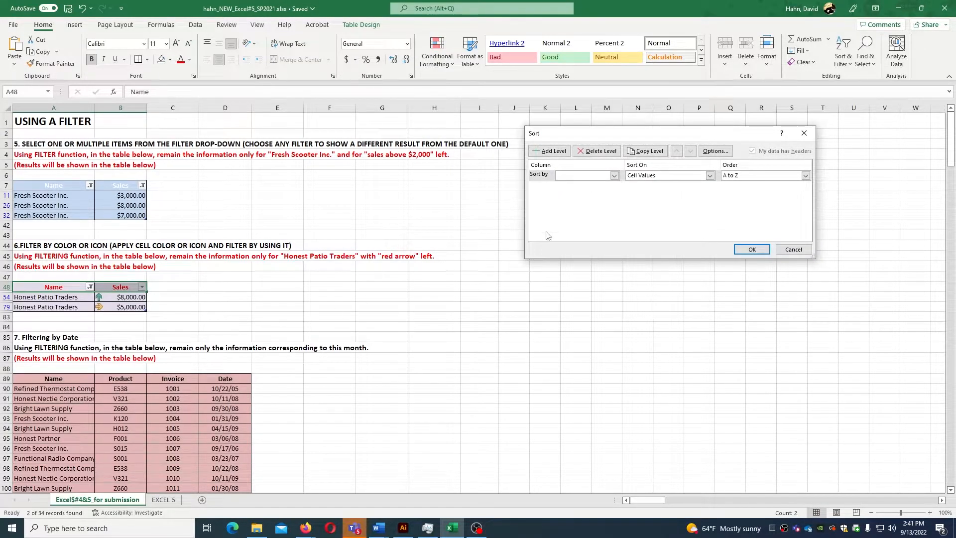
click(614, 176)
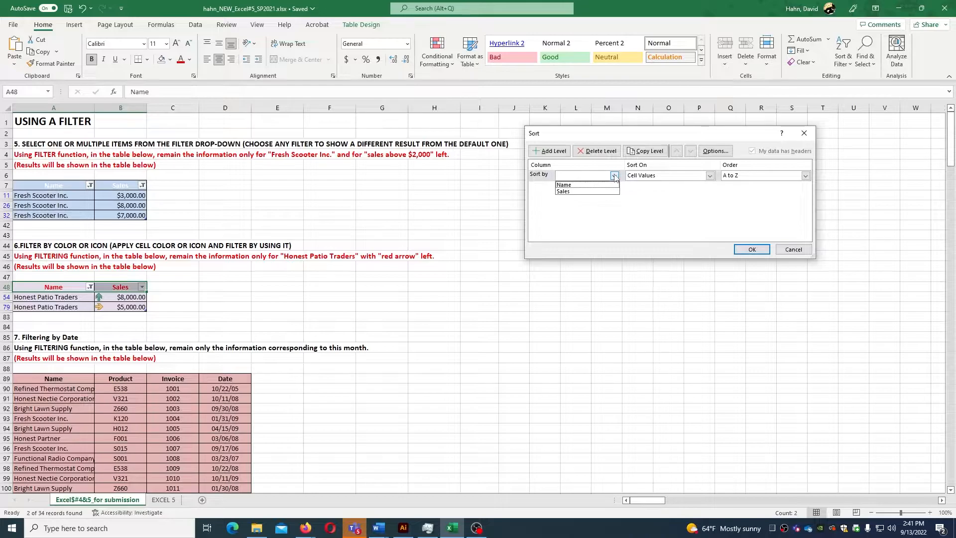
click(799, 250)
click(799, 250)
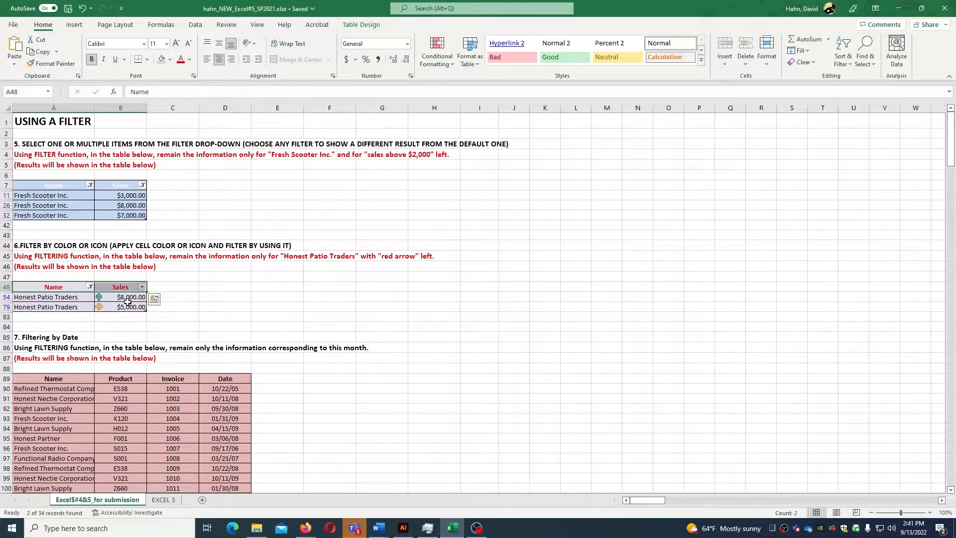
Turn on filtering for the Name, Product, Invoice and Date headers of the question 7 table in row 89.
scroll(253, 330, down, 5)
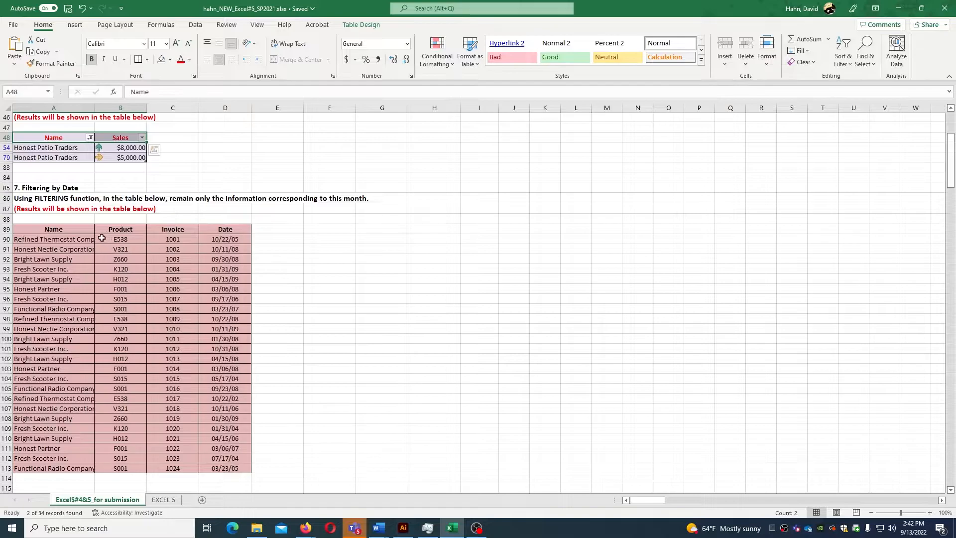
click(81, 228)
click(227, 230)
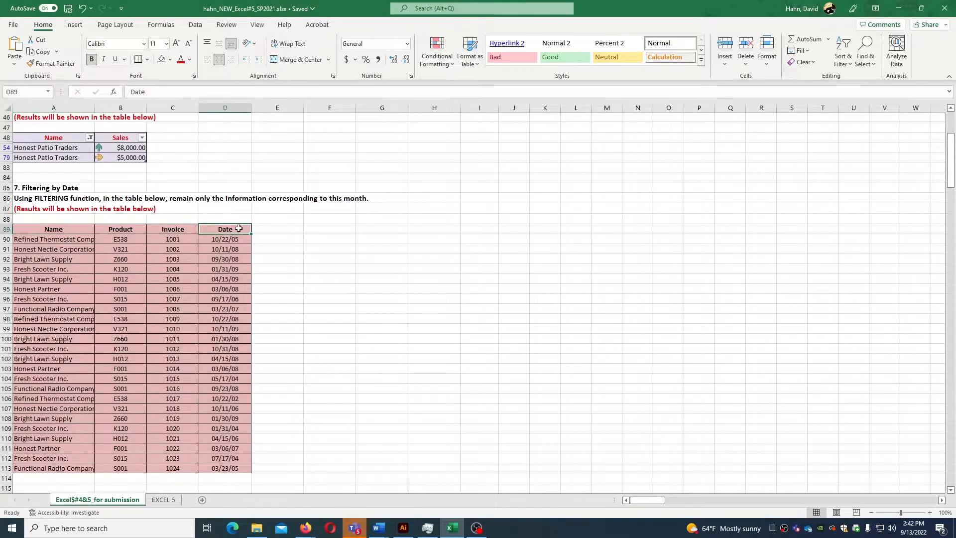
click(841, 56)
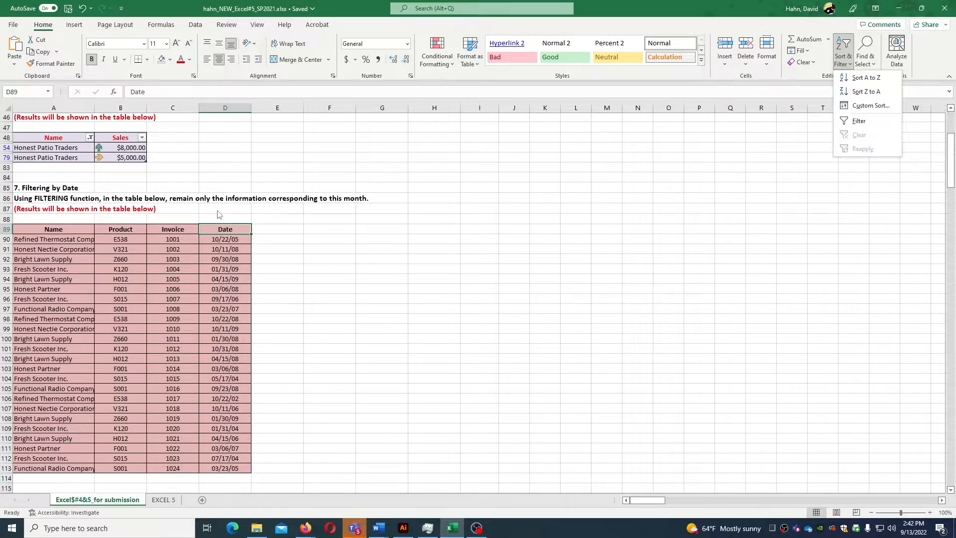
click(861, 122)
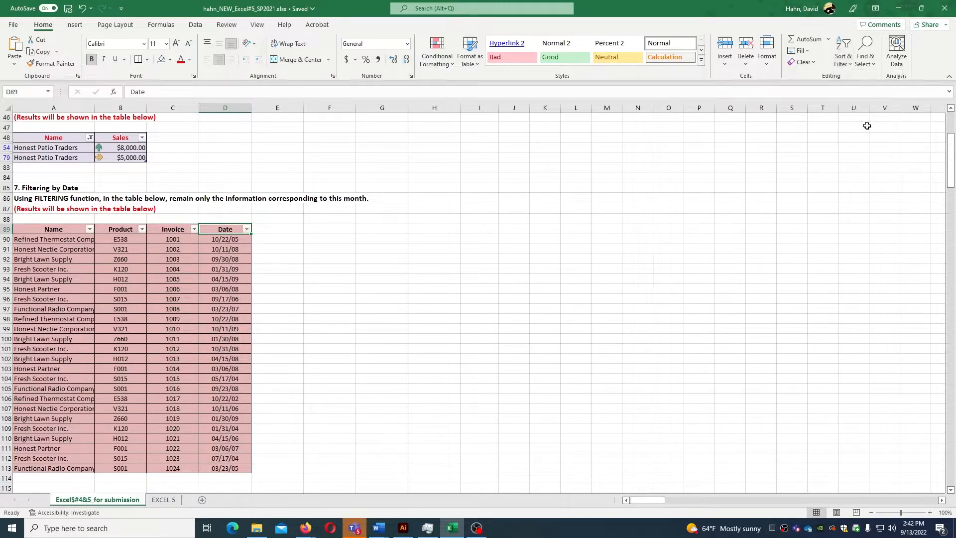
Try the This Month date filter on the Date column of the question 7 table, and undo it.
click(246, 229)
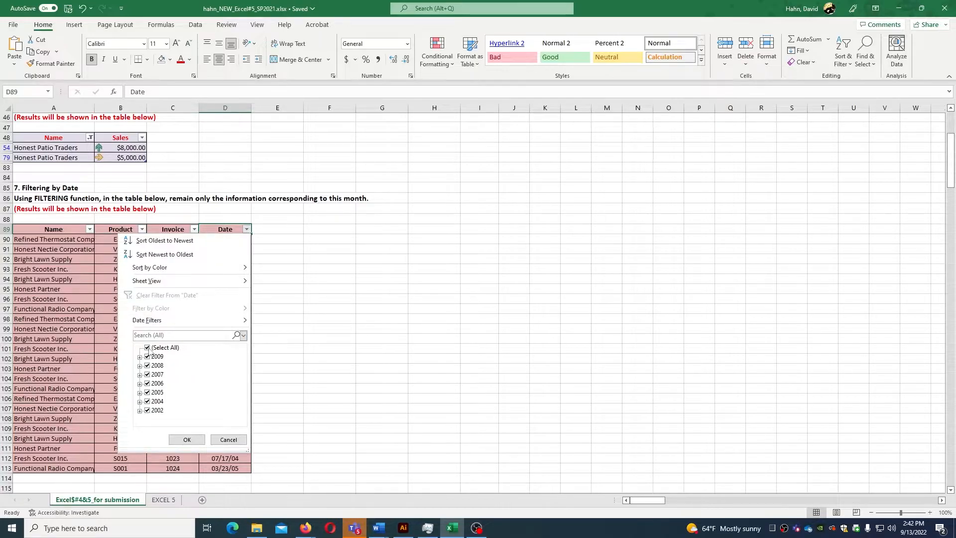
mouse_move(246, 323)
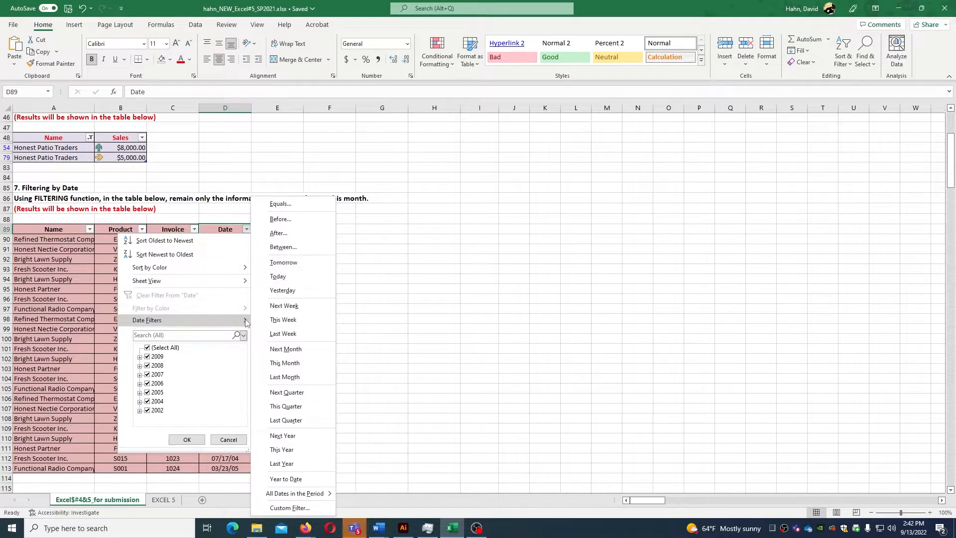
click(293, 364)
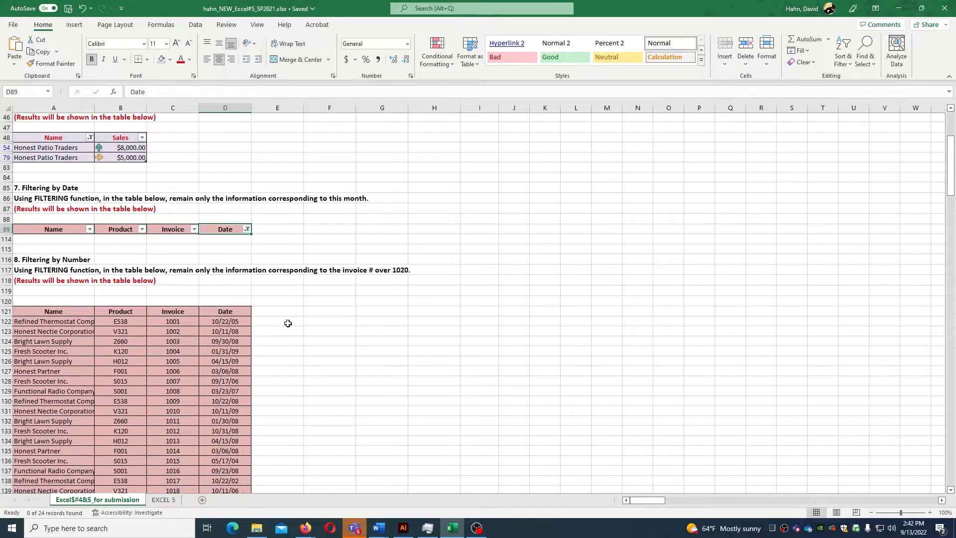
key(ctrl+z)
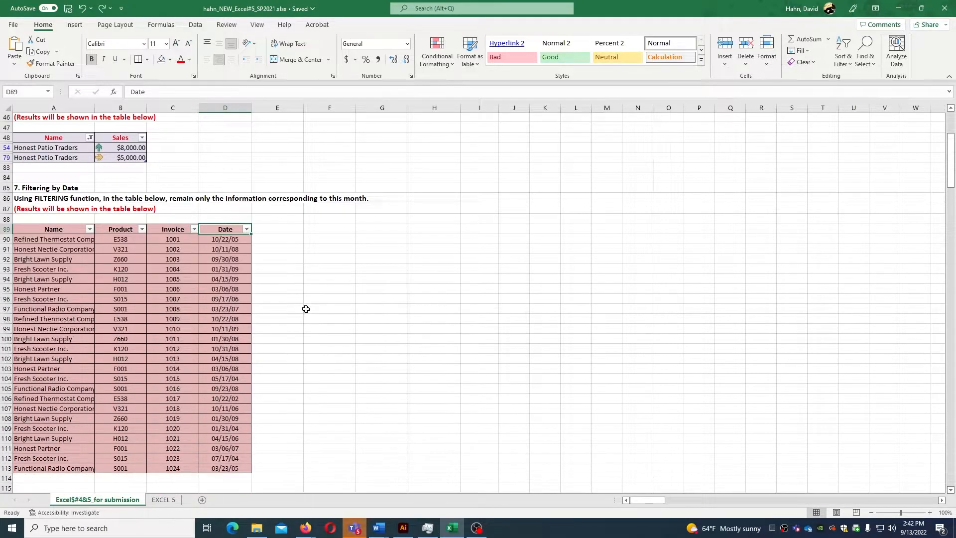
Filter the Date column of the question 7 table by searching for september.
click(245, 229)
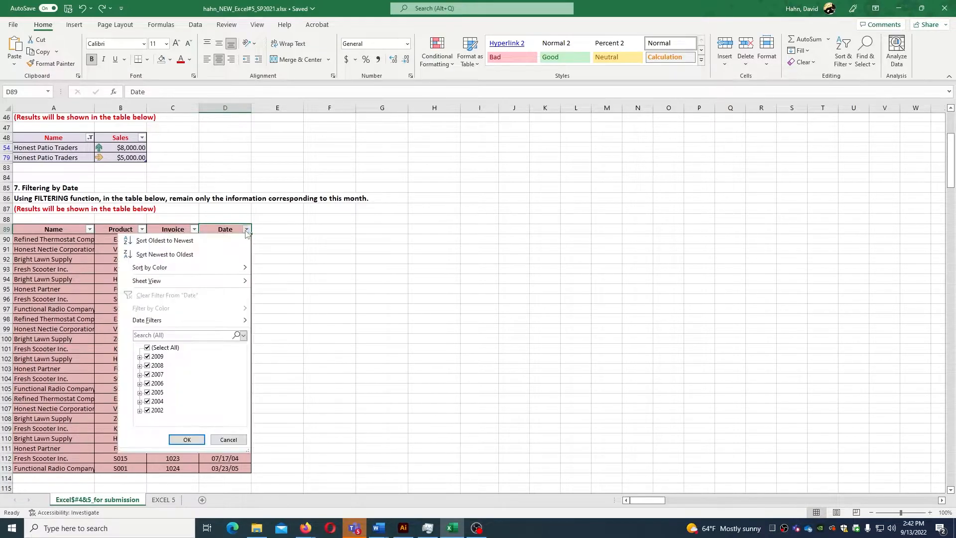
click(192, 334)
text(september)
key(Return)
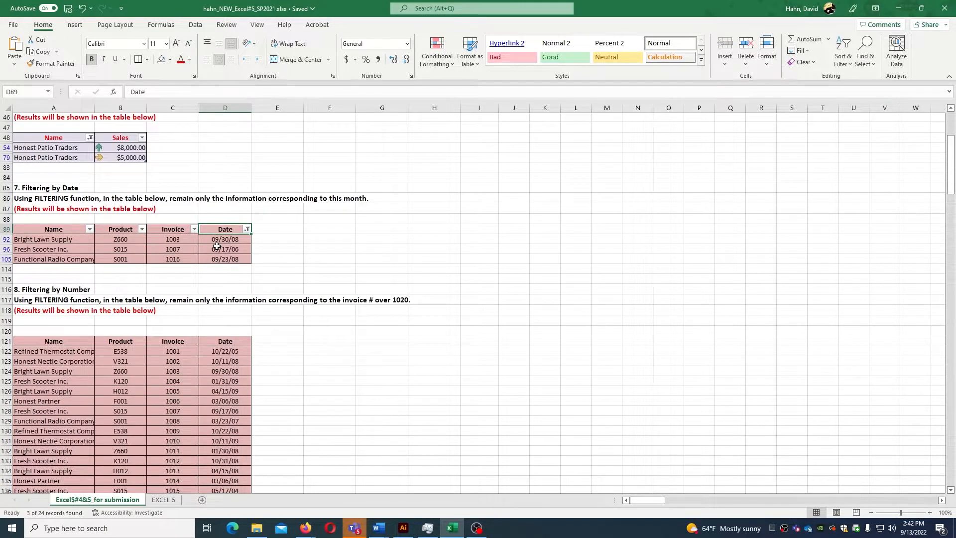
Try to turn on filtering from the Invoice header in row 121 of the question 8 table, and check the question 7 table.
scroll(249, 299, down, 3)
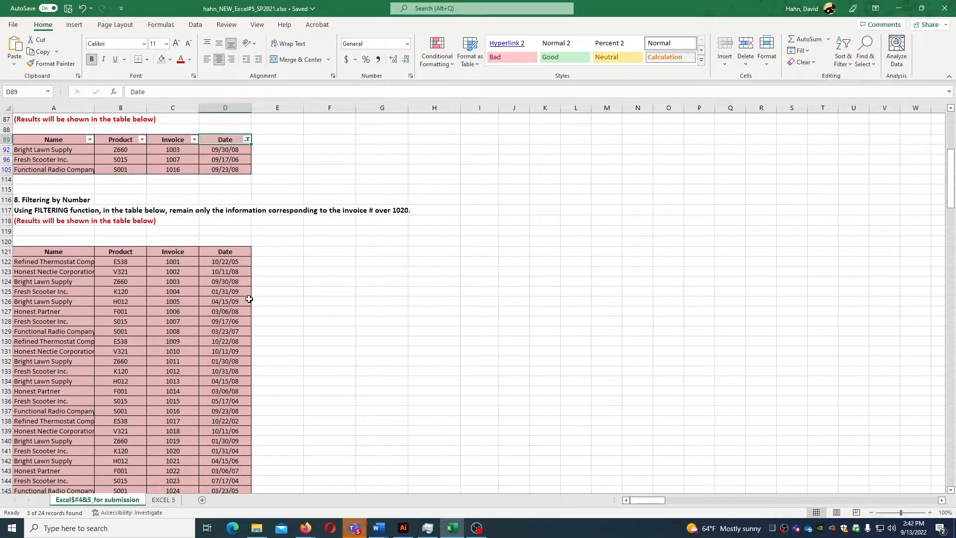
scroll(249, 299, down, 1)
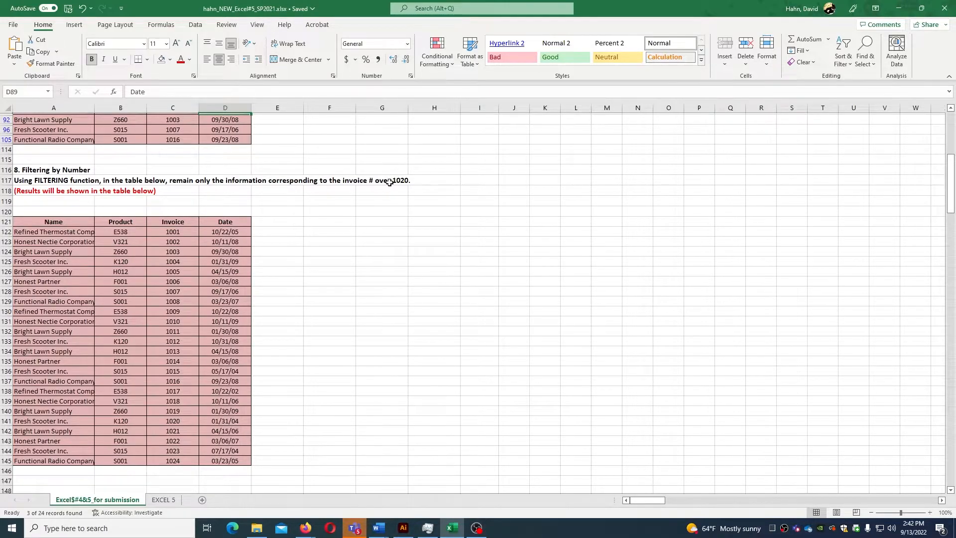
click(177, 221)
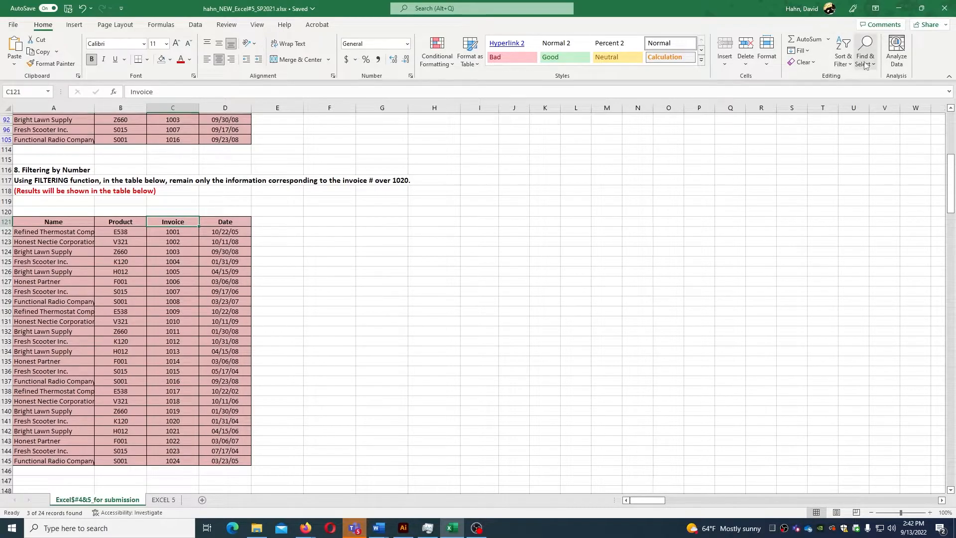
click(843, 63)
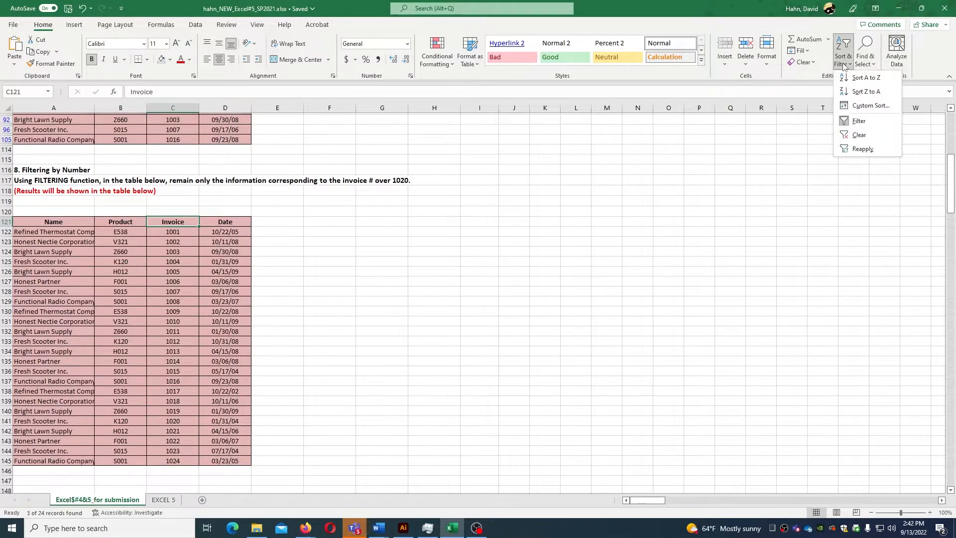
click(849, 123)
scroll(311, 314, up, 3)
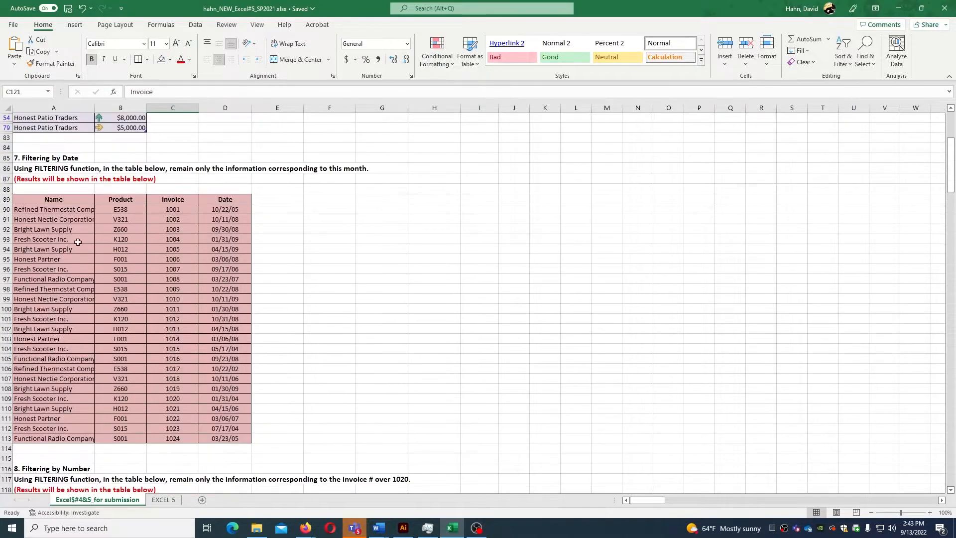
scroll(265, 313, down, 9)
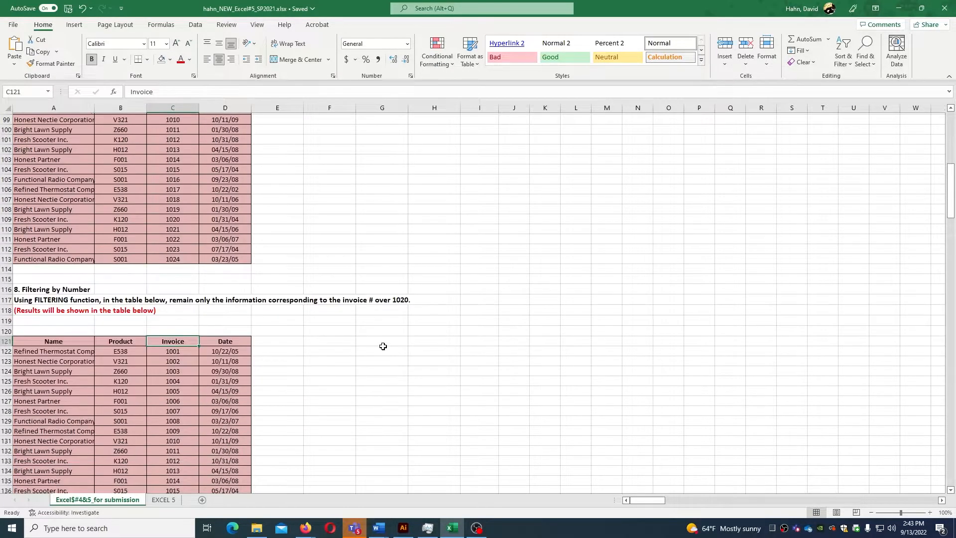
scroll(380, 340, down, 1)
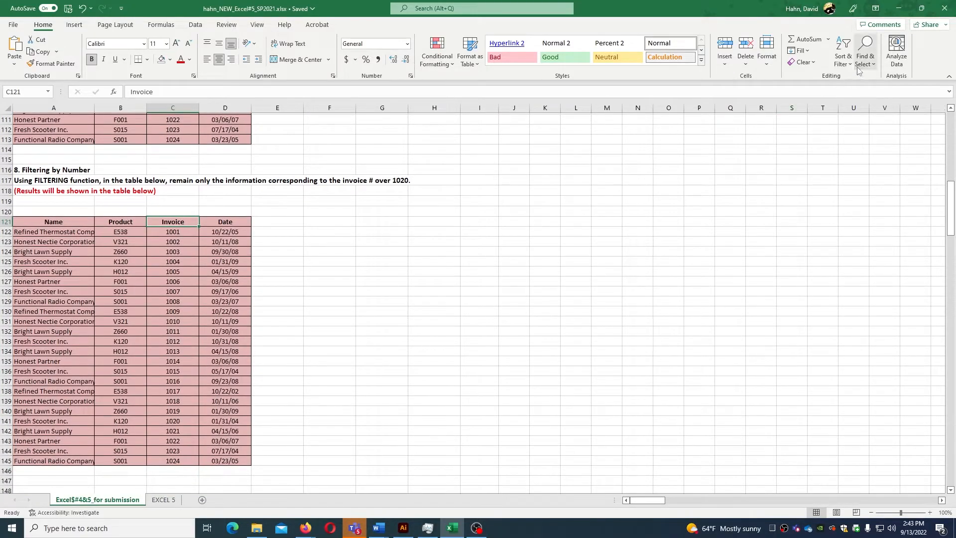
Turn on filtering for the Name, Product, Invoice and Date headers of the question 8 table in row 121.
click(865, 56)
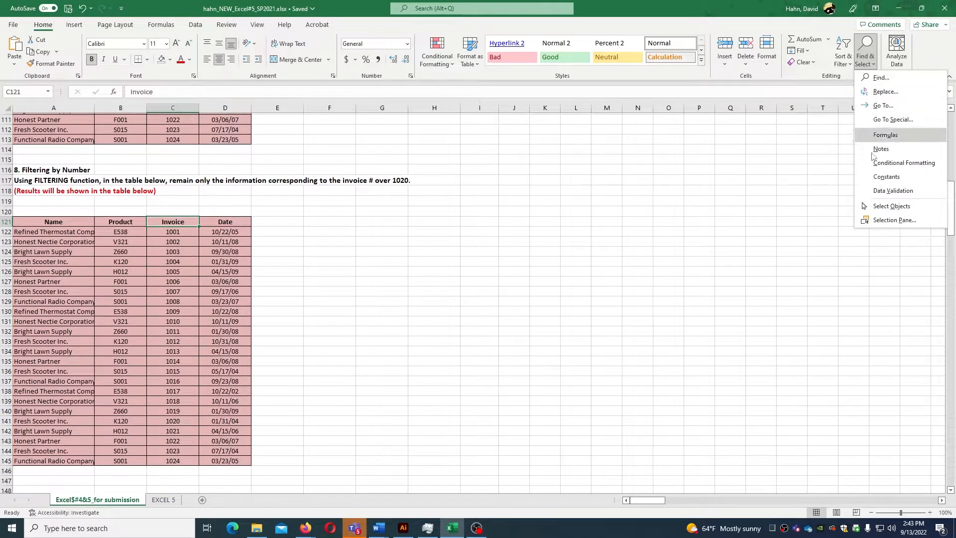
click(846, 60)
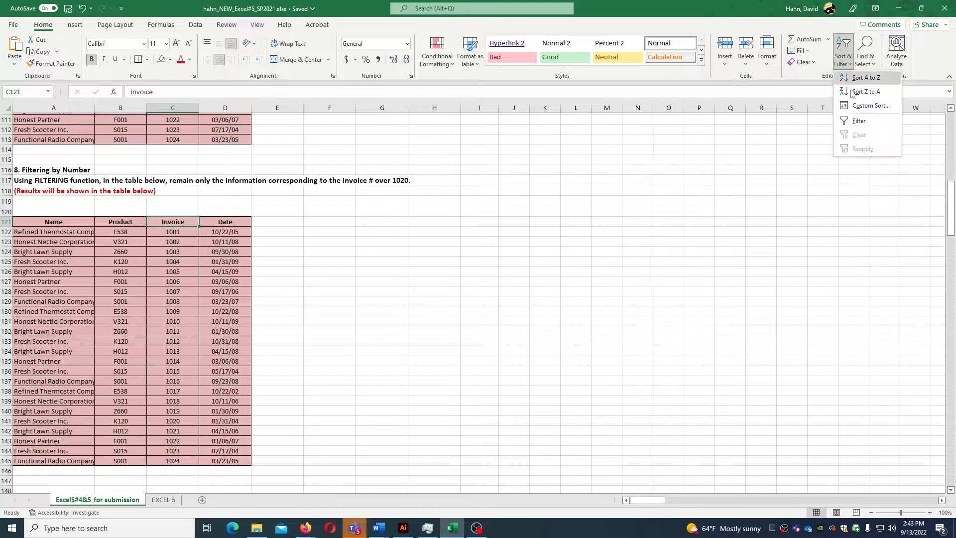
click(854, 117)
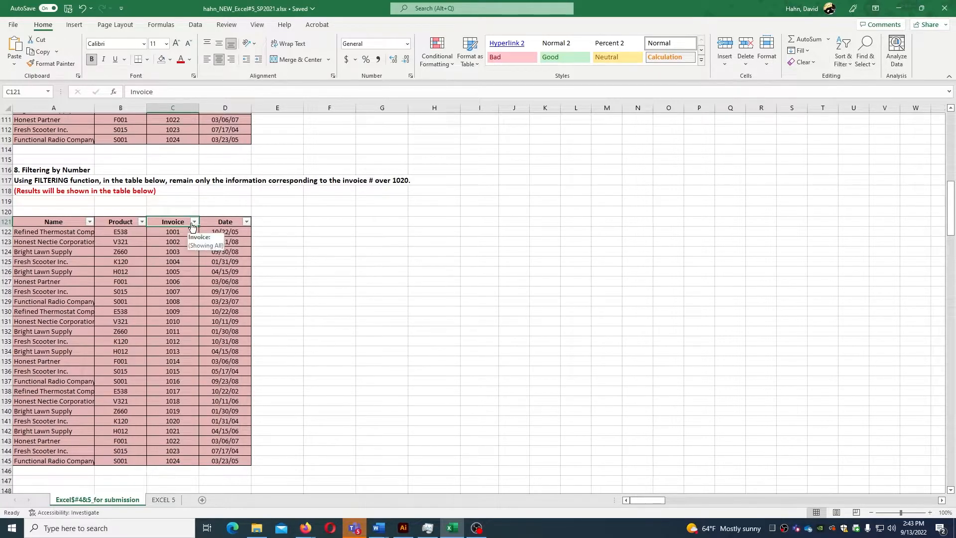
Filter the Invoice column of the question 8 table to values greater than 1020.
click(194, 222)
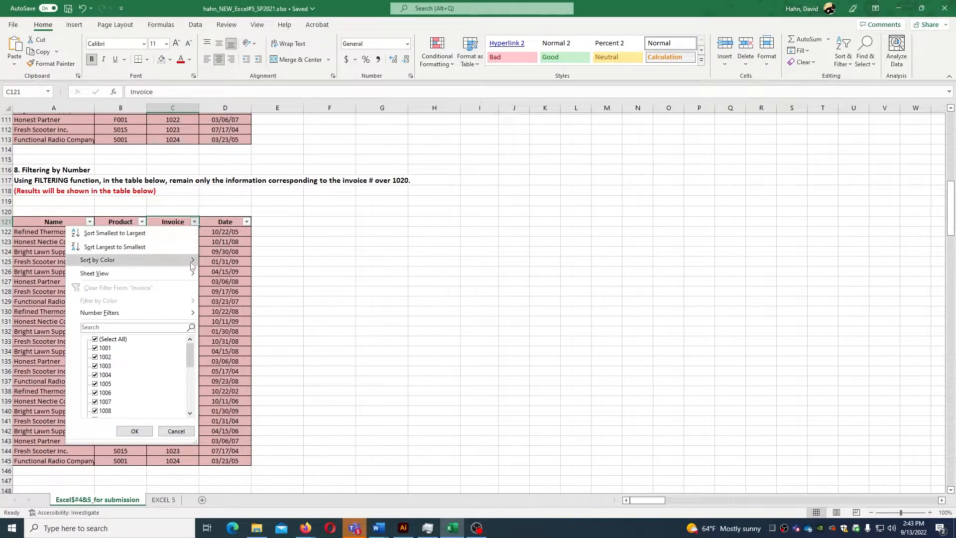
mouse_move(174, 312)
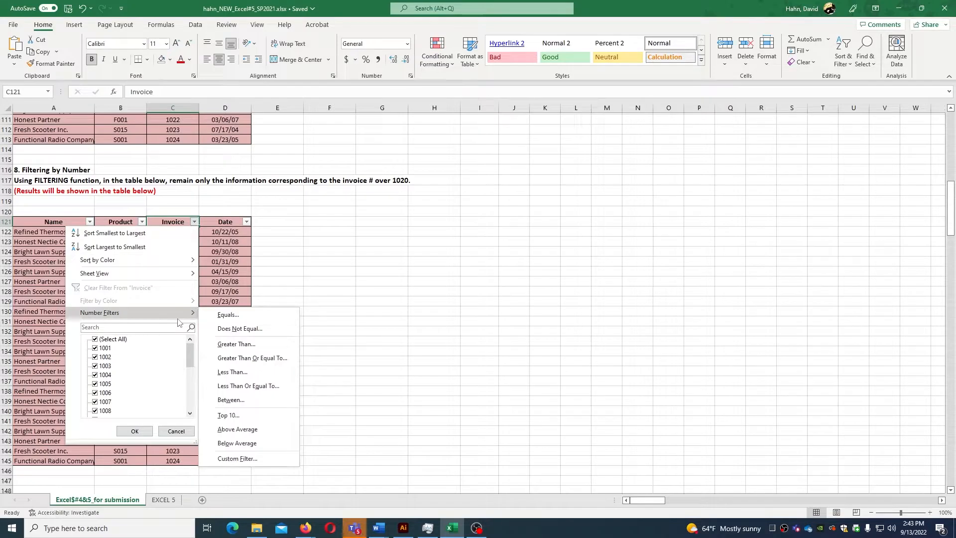
click(237, 343)
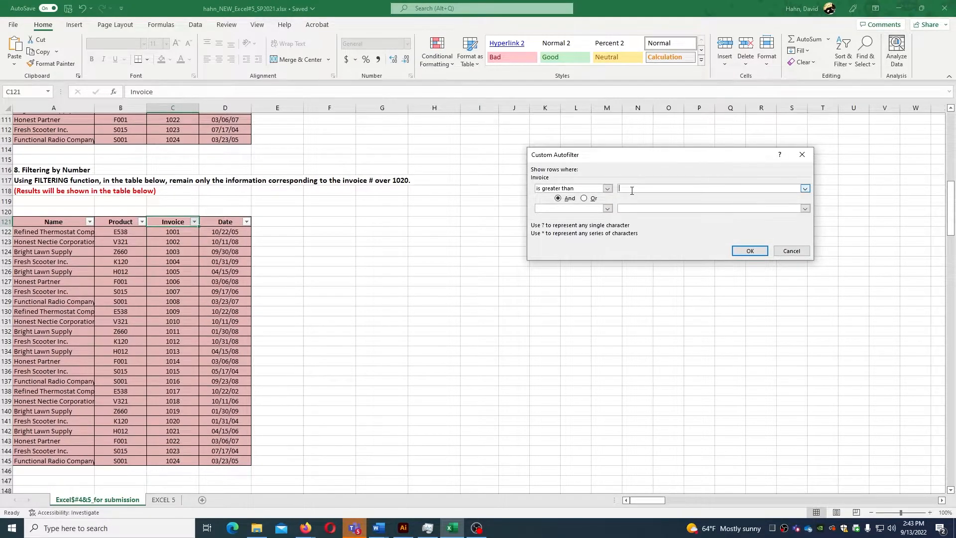
text(1020)
click(749, 251)
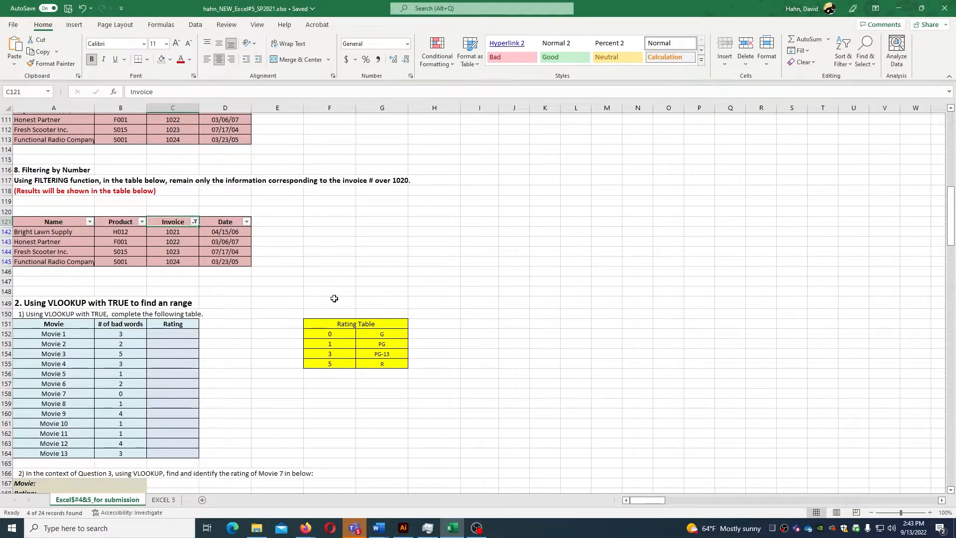
Start a VLOOKUP in Movie 1's Rating cell C152 with lookup value B152 and the rating table range F152:G155.
scroll(333, 299, down, 5)
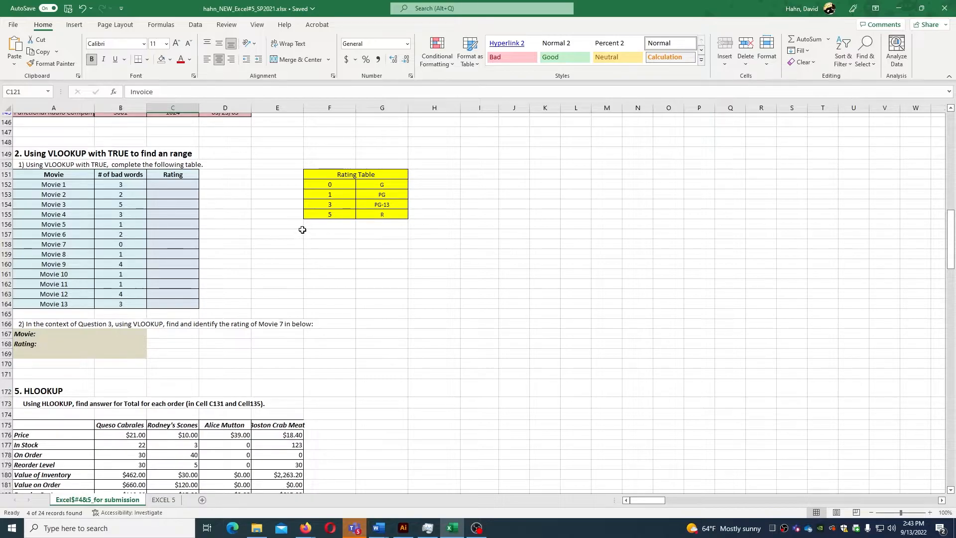
click(186, 185)
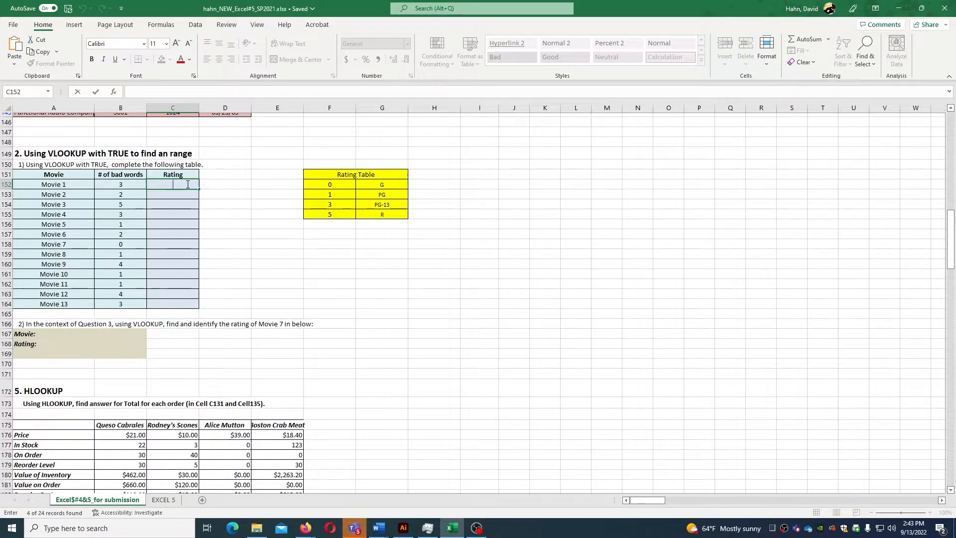
text(=vl)
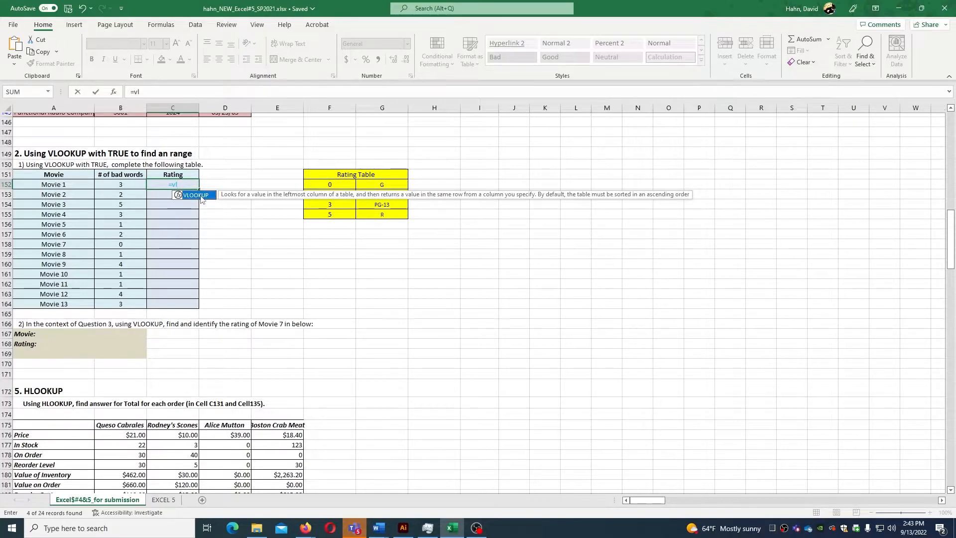
double_click(199, 195)
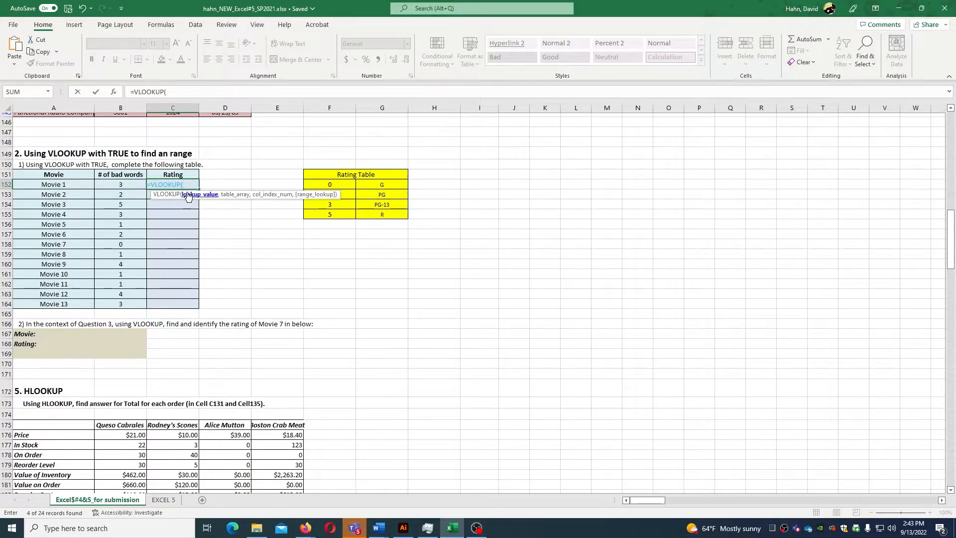
click(120, 185)
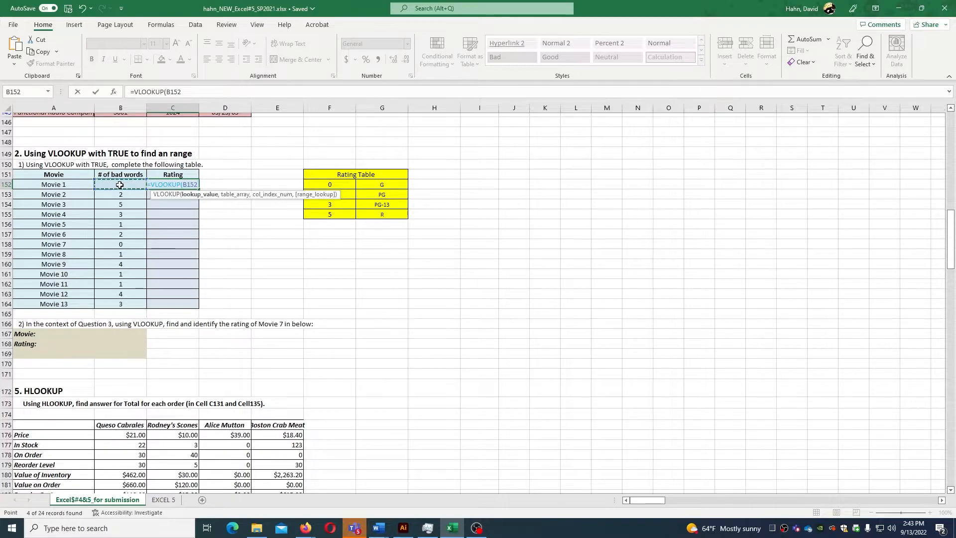
text(,)
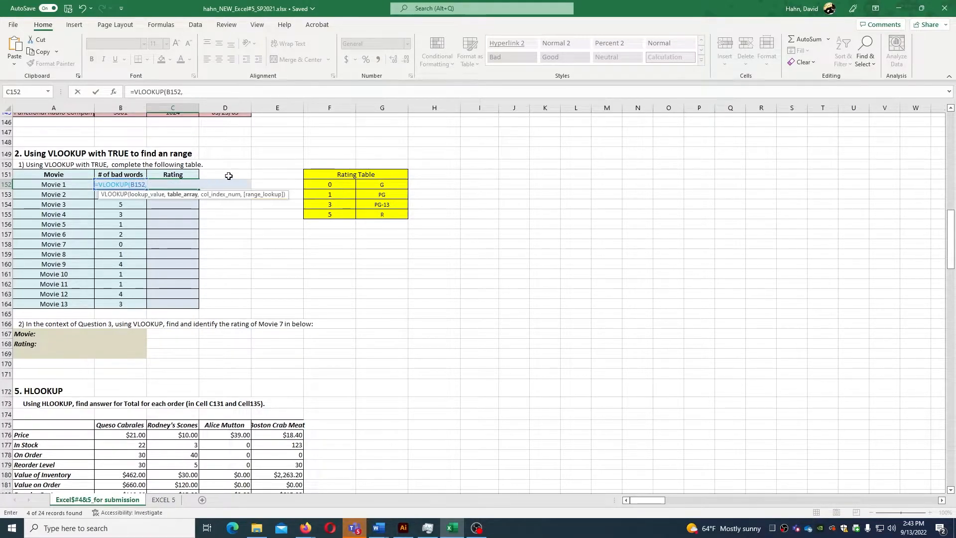
drag(340, 185, 364, 213)
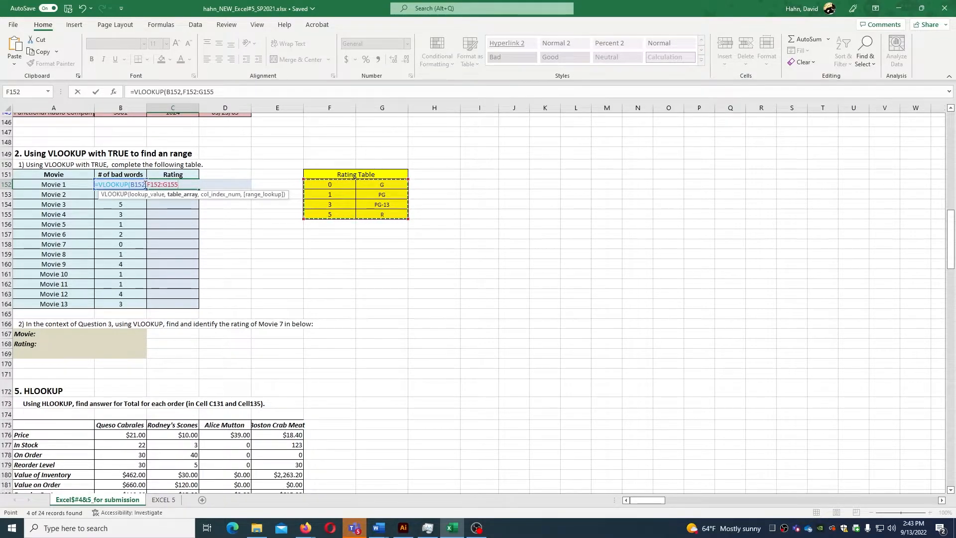
Make the table range absolute as $F$152:$G$155 and complete the C152 VLOOKUP with column index 2 and TRUE for approximate match.
click(176, 184)
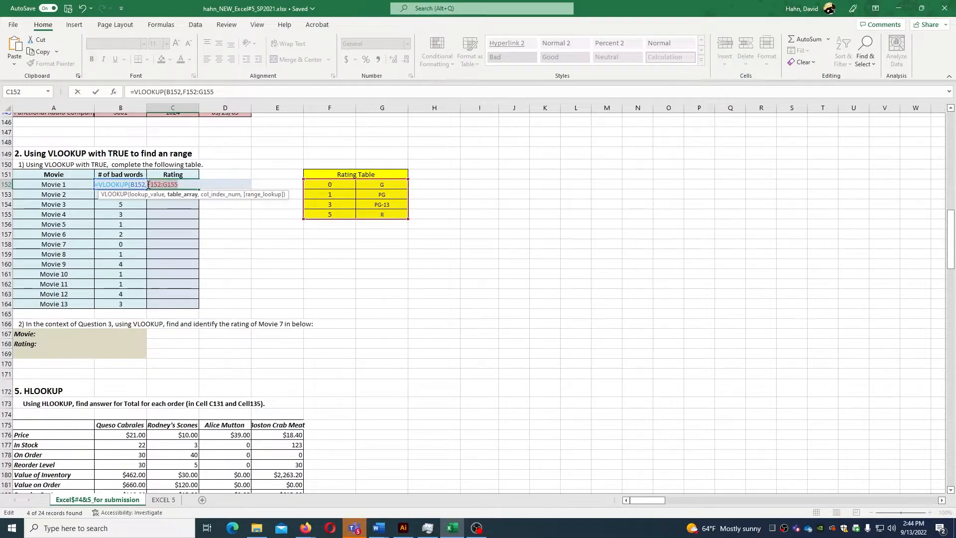
key(F4)
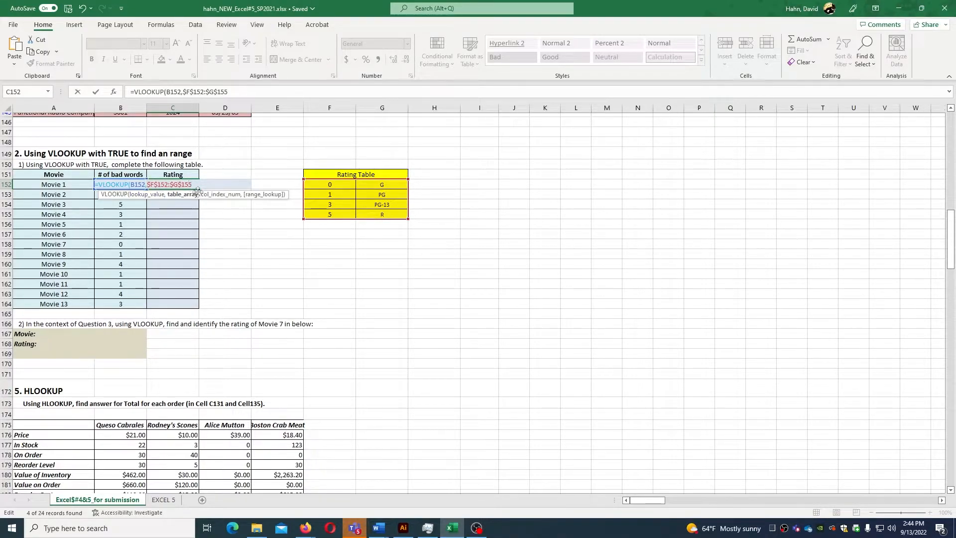
text(,)
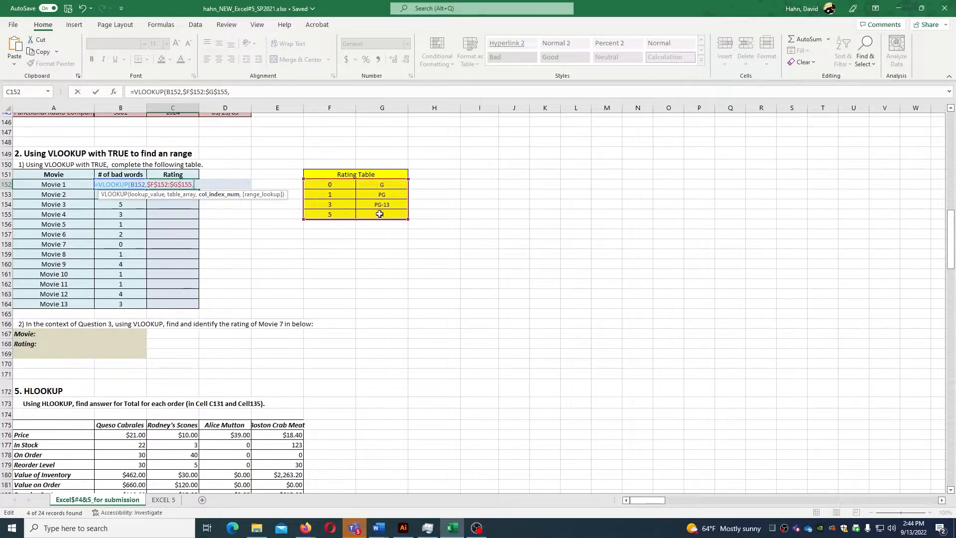
text(2,)
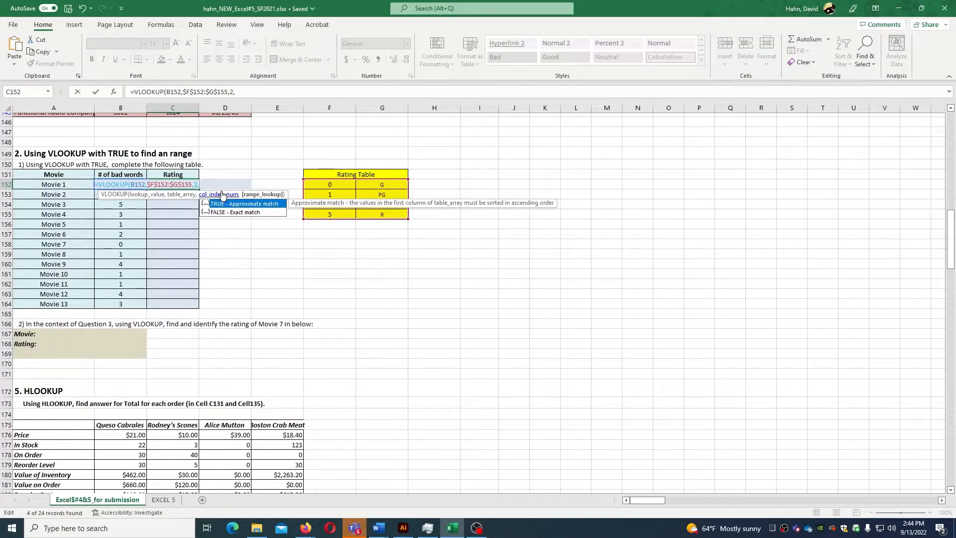
double_click(246, 204)
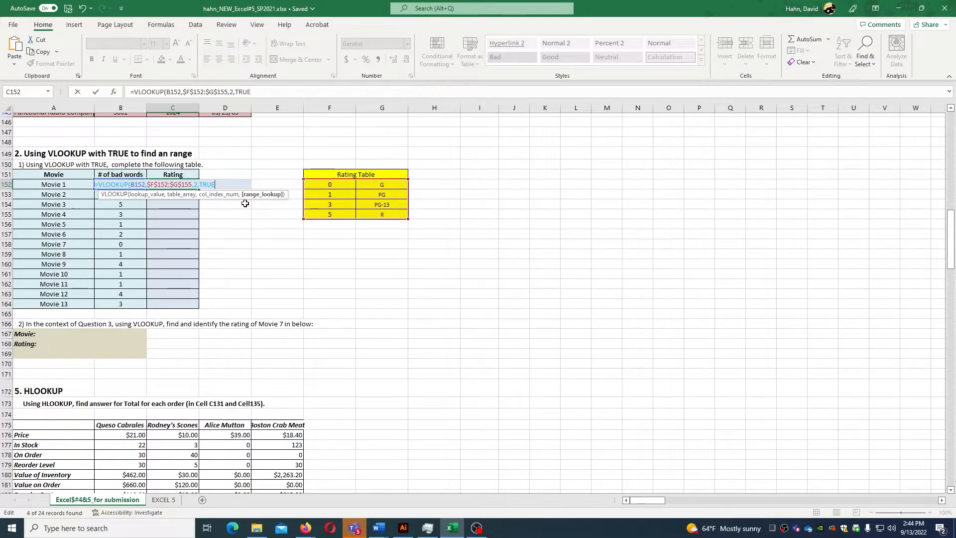
text())
key(Return)
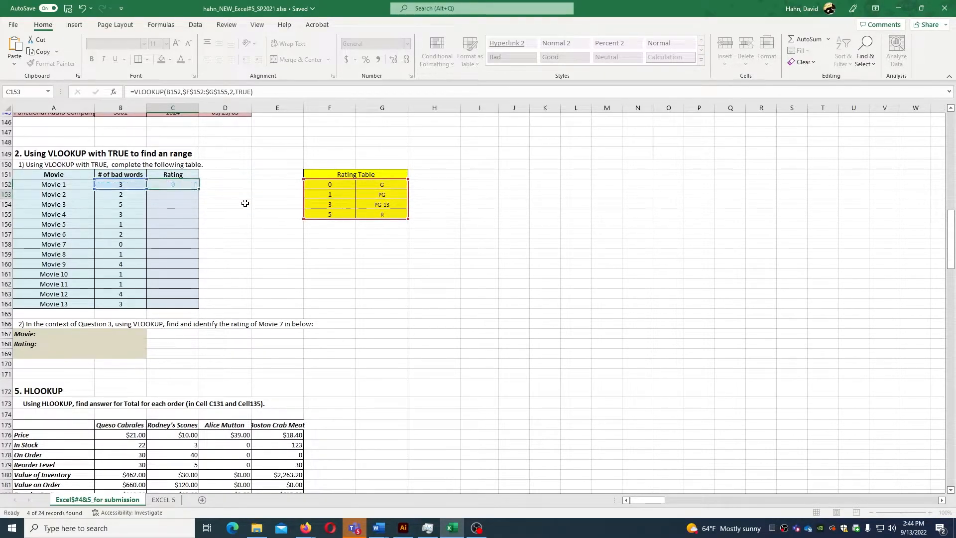
Fill the rating formula from C152 down through Movie 13 in C164.
click(195, 184)
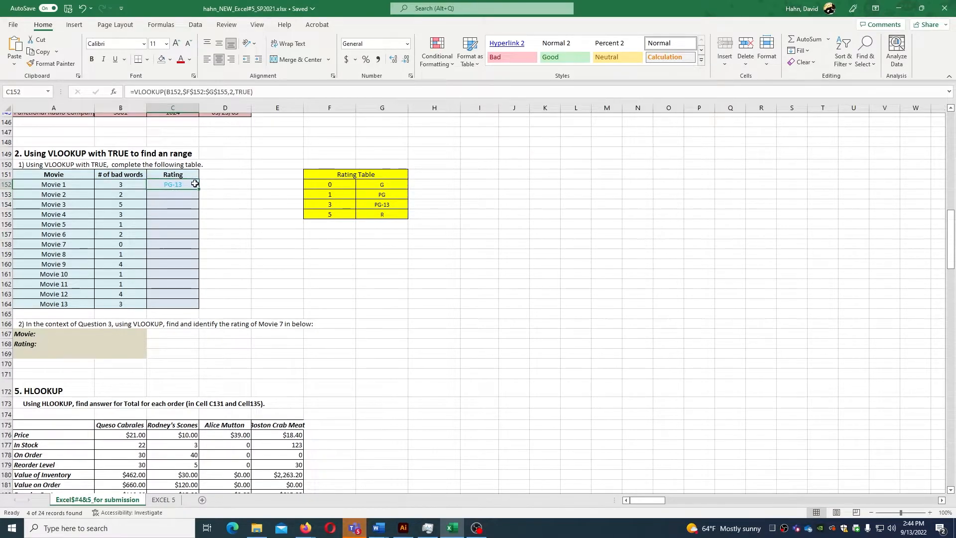
drag(199, 189, 200, 306)
click(224, 262)
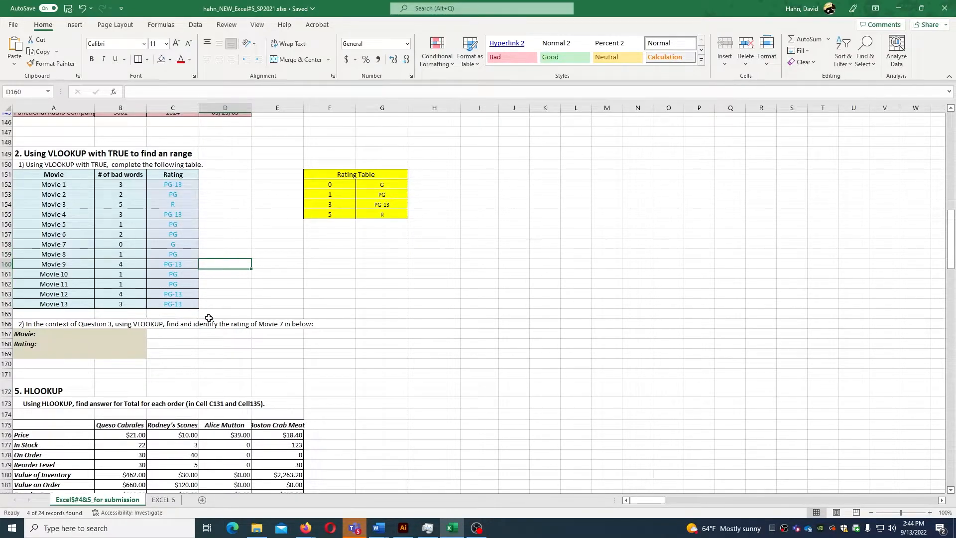
Enter 7 as the Movie value in B167.
click(101, 335)
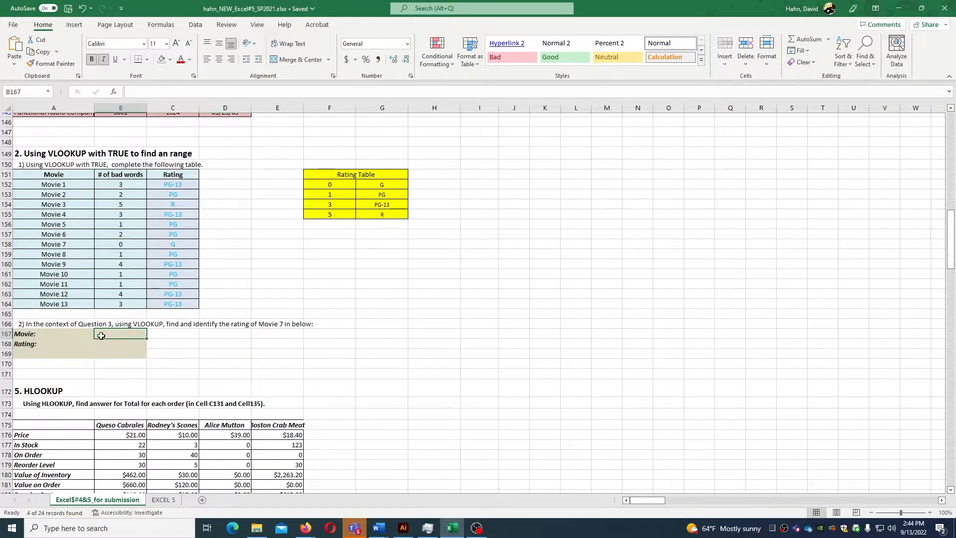
text(7)
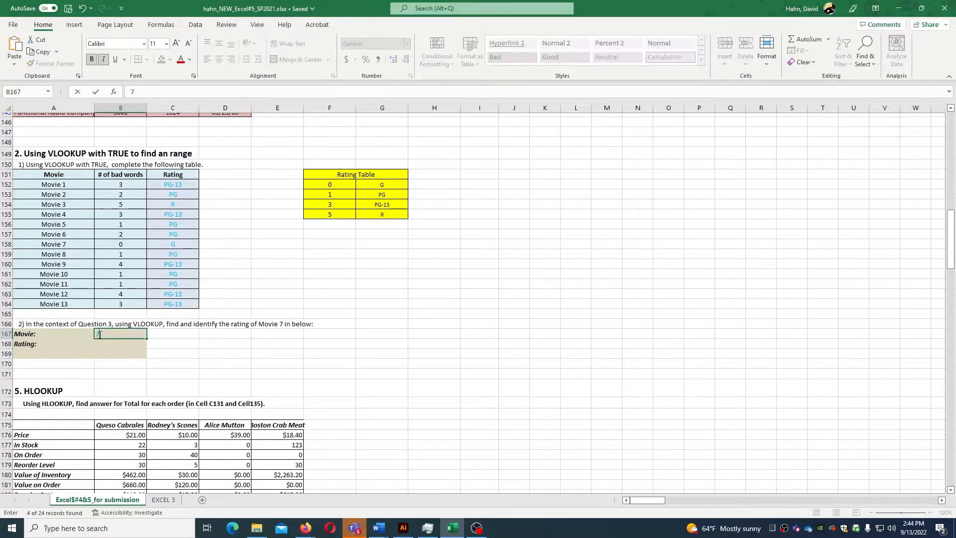
key(Return)
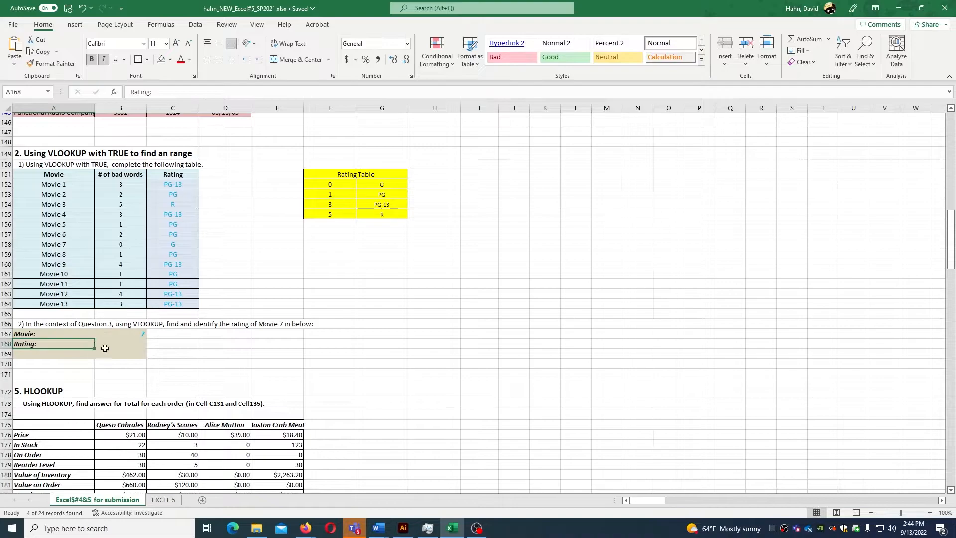
Start a VLOOKUP in the Rating cell B168 with lookup value B152 and the rating table range F152:G155.
click(117, 351)
double_click(121, 344)
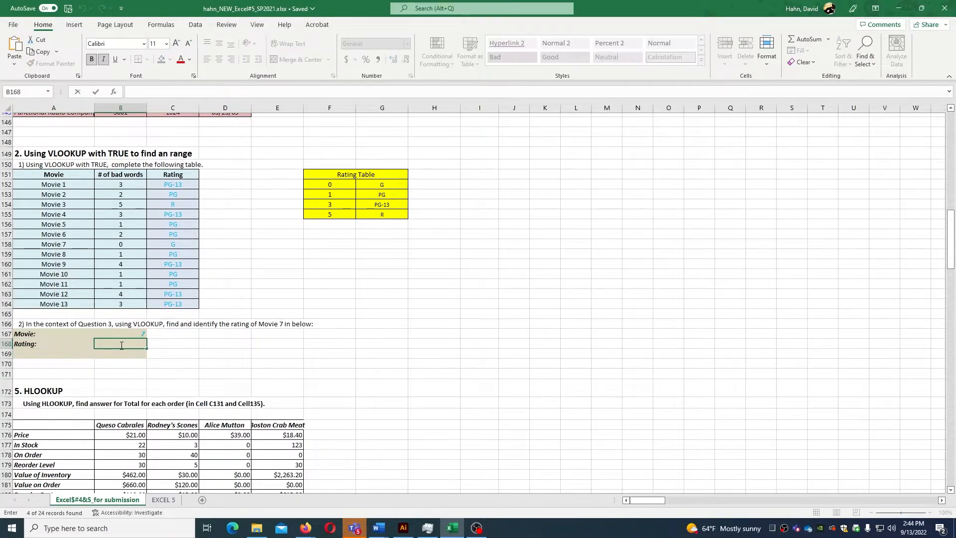
text(=vl)
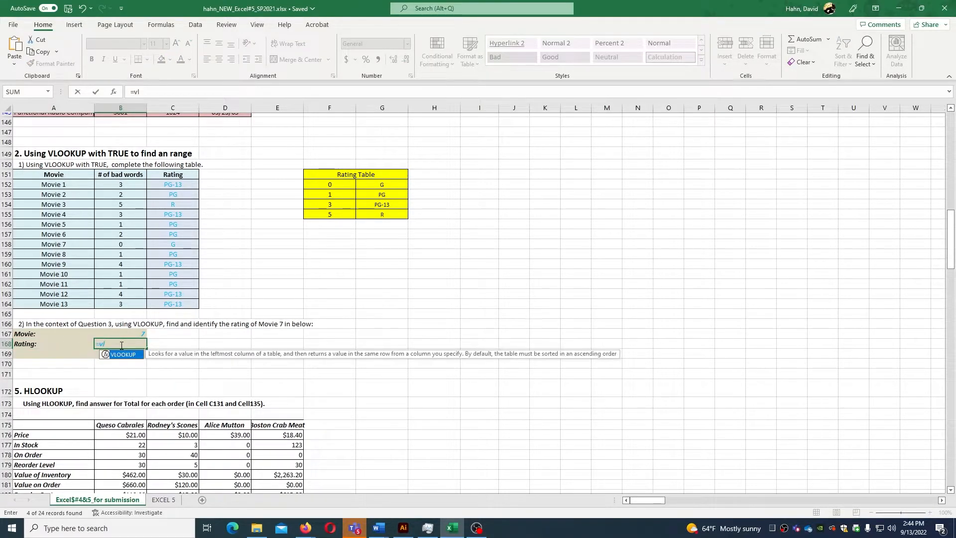
double_click(133, 354)
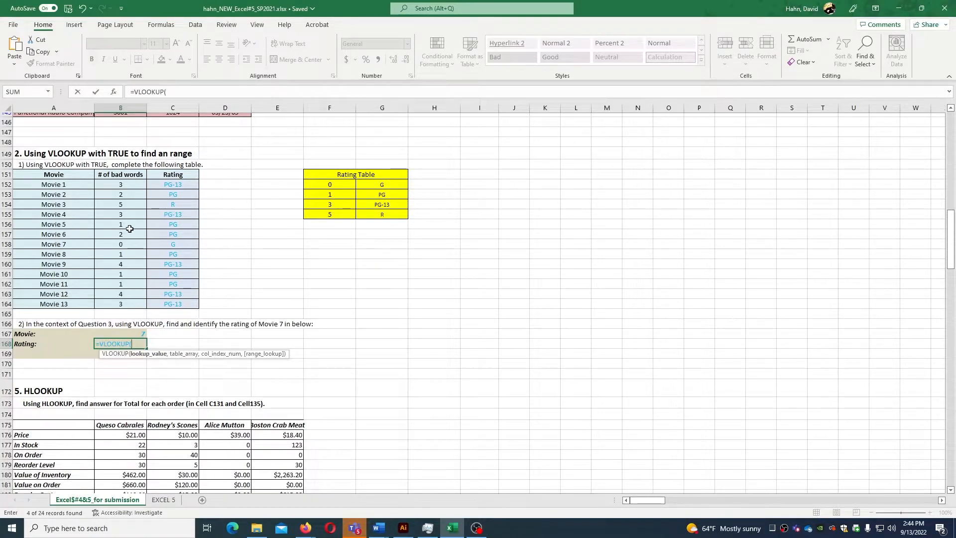
click(132, 185)
text(,)
drag(329, 185, 363, 210)
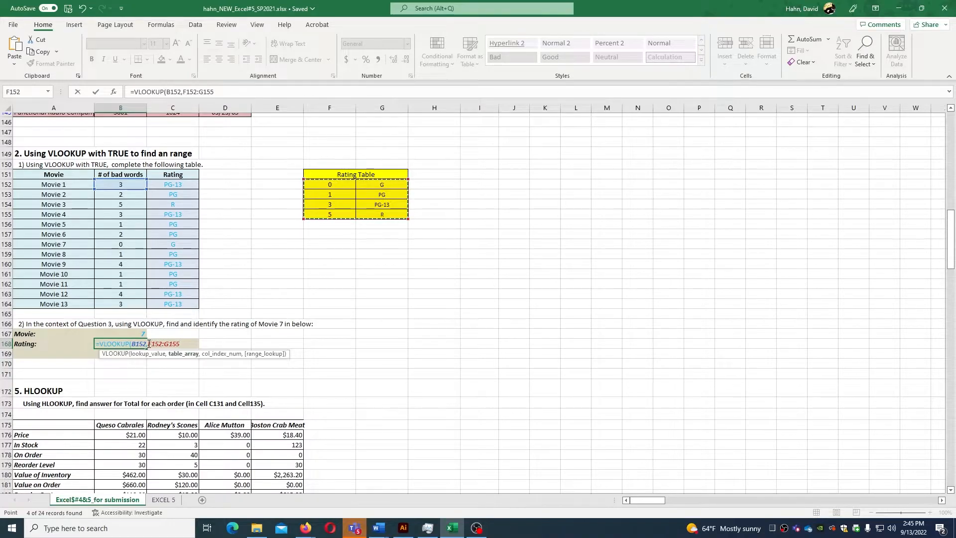
Make the B168 formula's table range absolute as $F$152:$G$155 and complete it with column index 2 and FALSE for exact match.
click(181, 344)
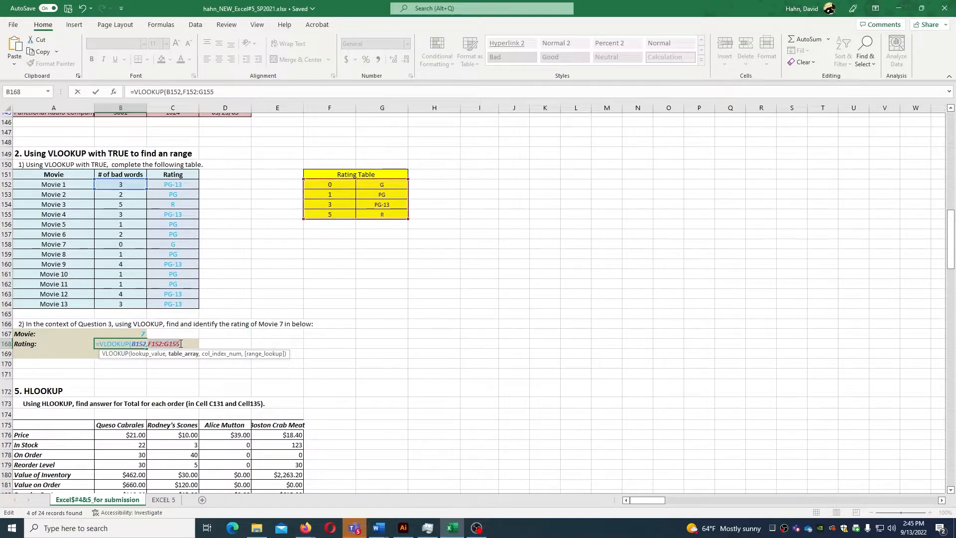
key(F4)
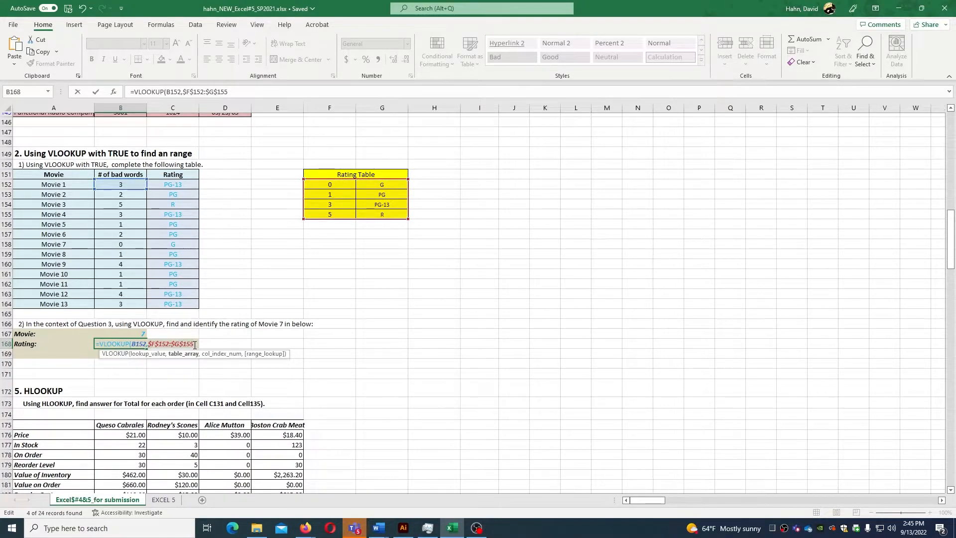
text(,)
text(2)
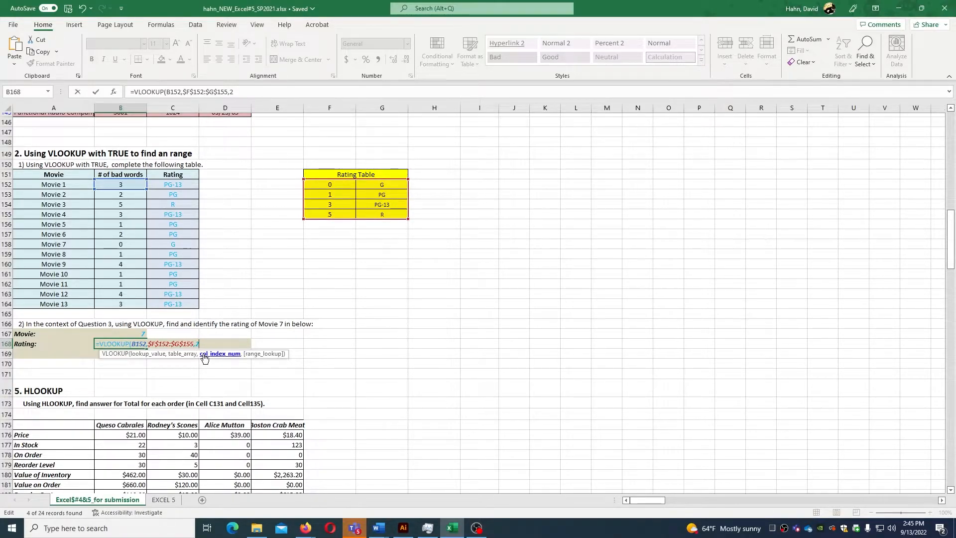
text(,)
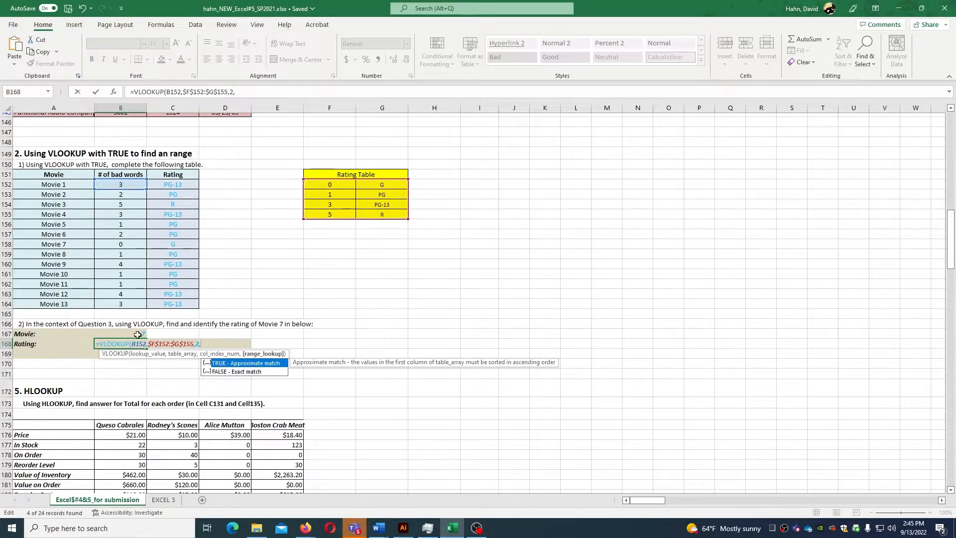
click(218, 370)
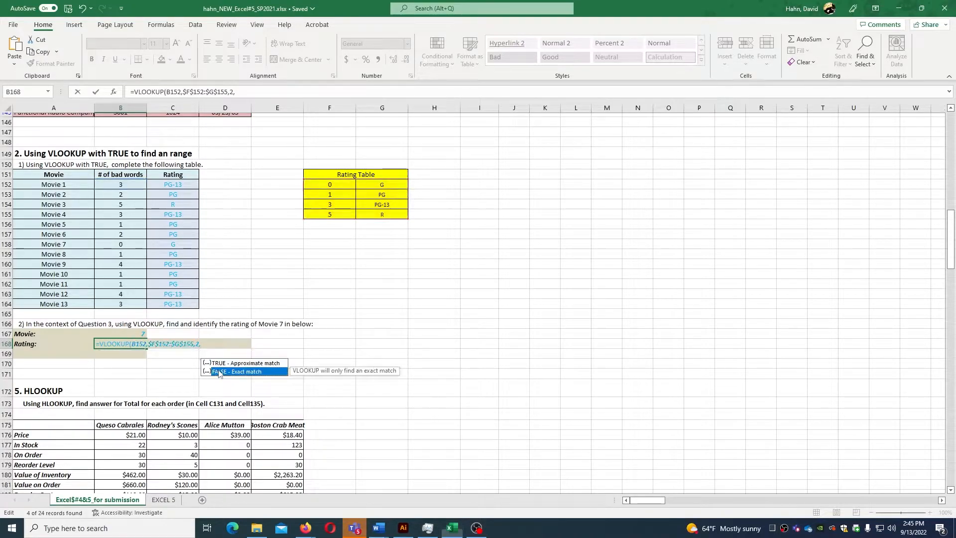
double_click(218, 371)
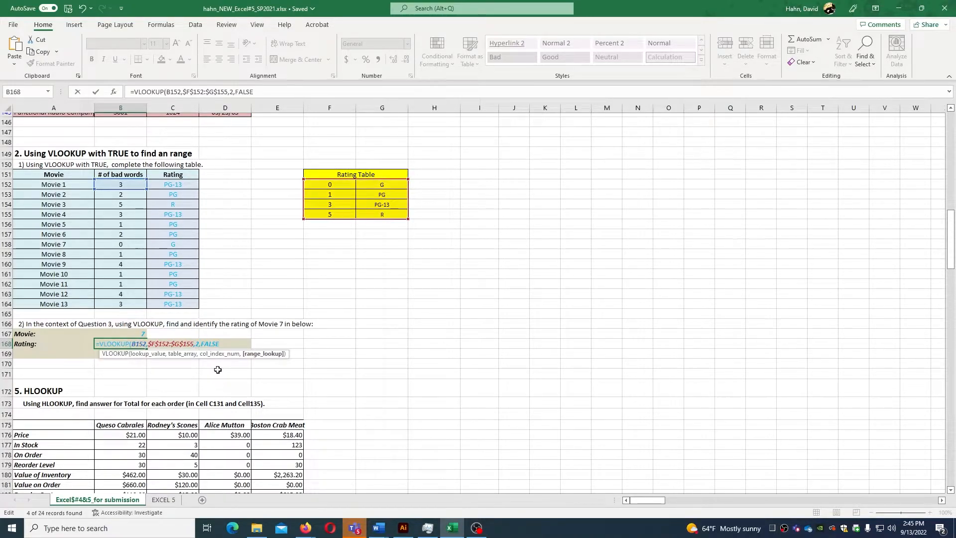
text())
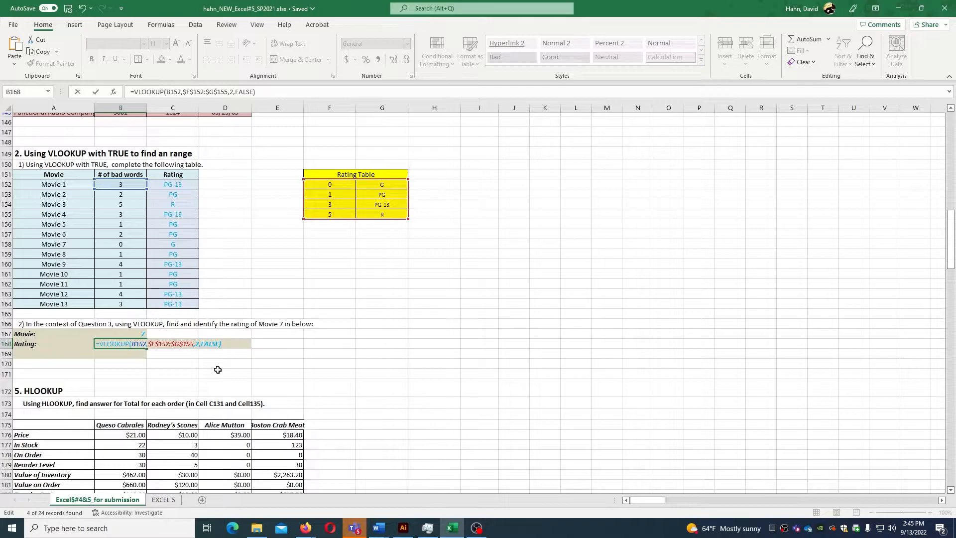
key(Return)
Right-align the rating result in B168.
key(Up)
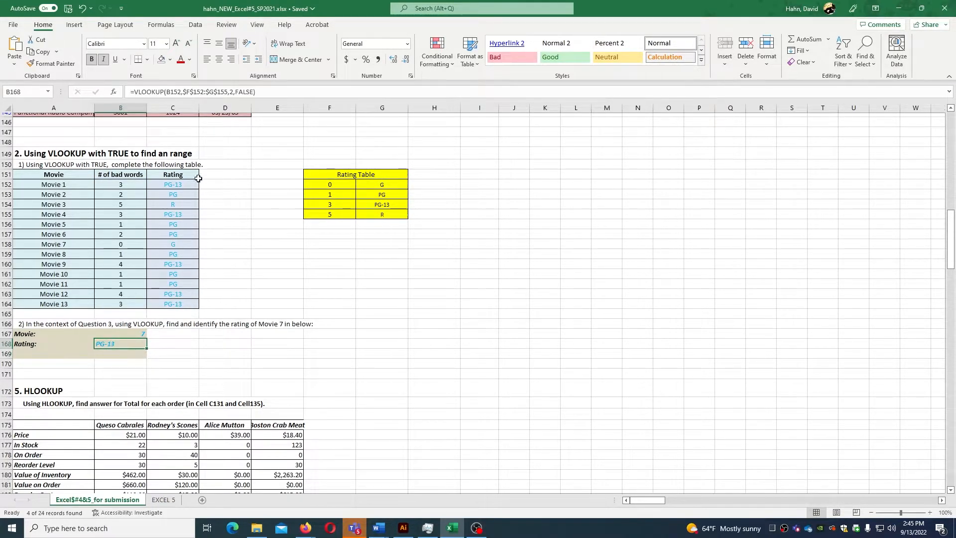
click(231, 59)
click(277, 344)
Examine the HLOOKUP exercise's Order 1 product, quantity and total cells and the product and price rows B175:E176.
scroll(277, 344, down, 5)
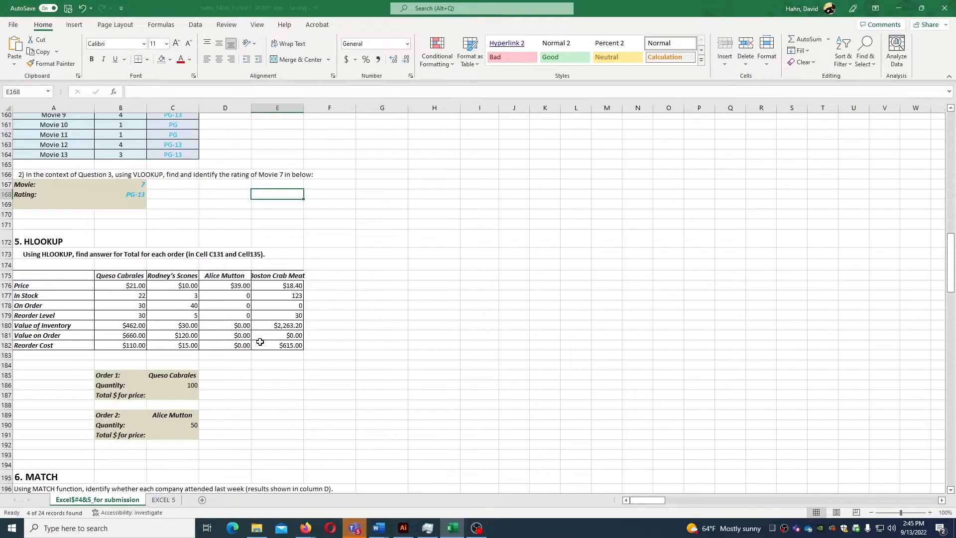
double_click(180, 393)
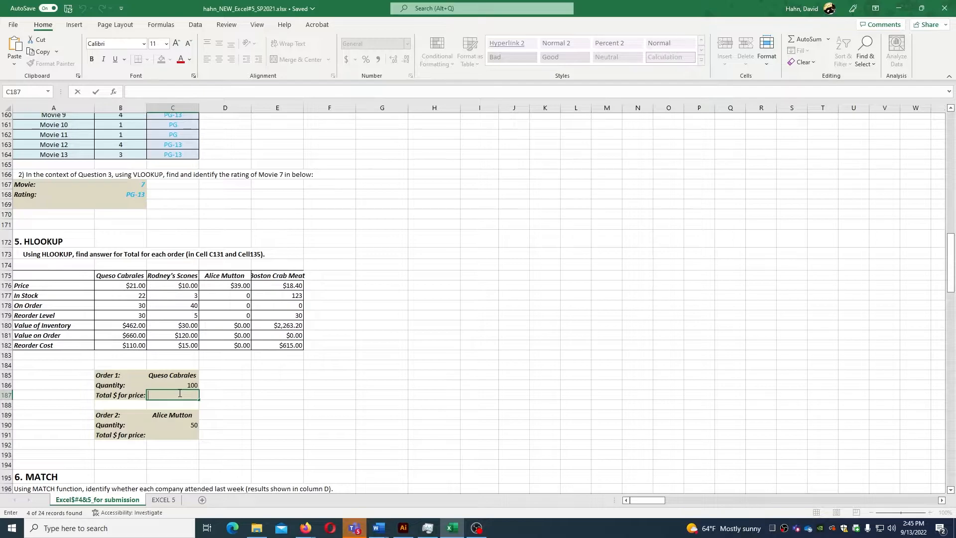
click(175, 375)
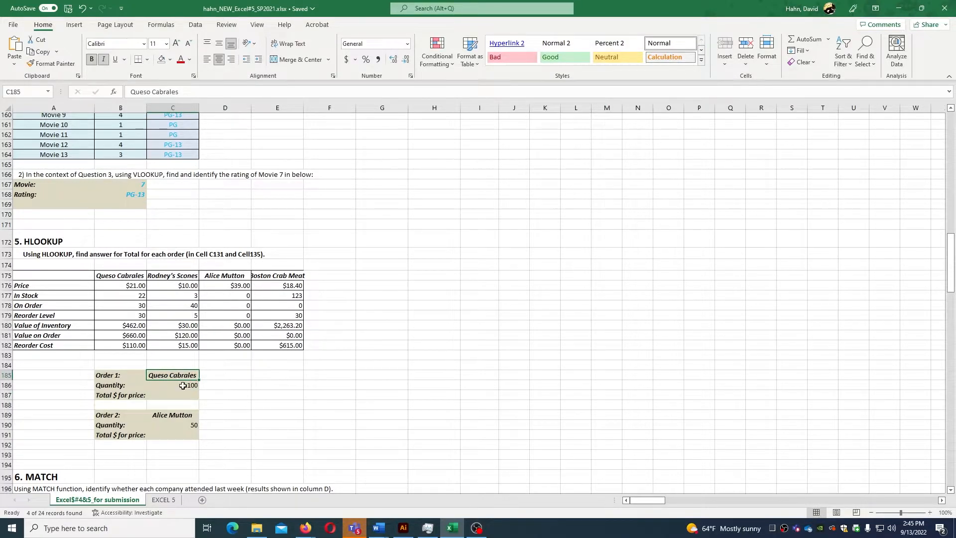
click(183, 385)
click(182, 376)
drag(121, 276, 271, 292)
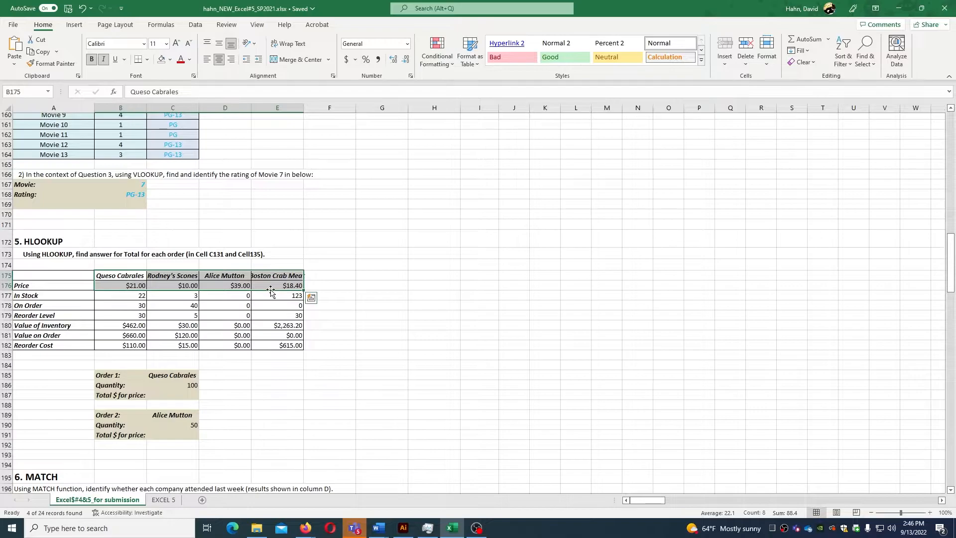
click(267, 299)
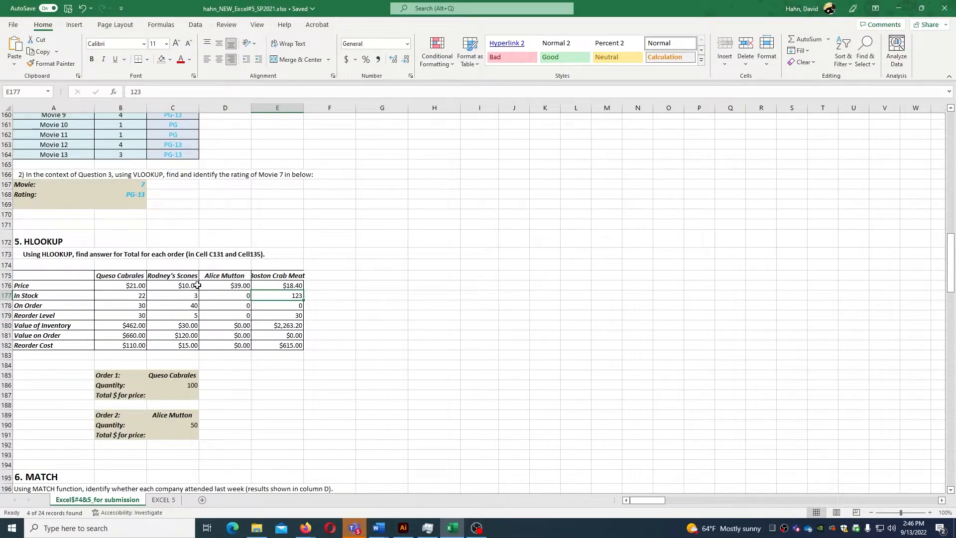
Start an HLOOKUP in the Order 1 total cell C187 with lookup value C185 and the product and price range B175:E176.
click(164, 394)
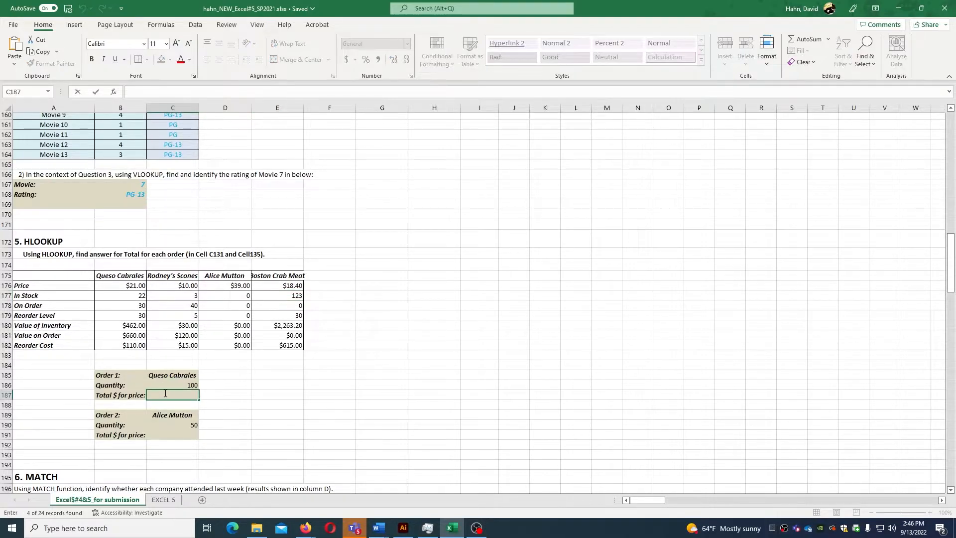
text(=hl)
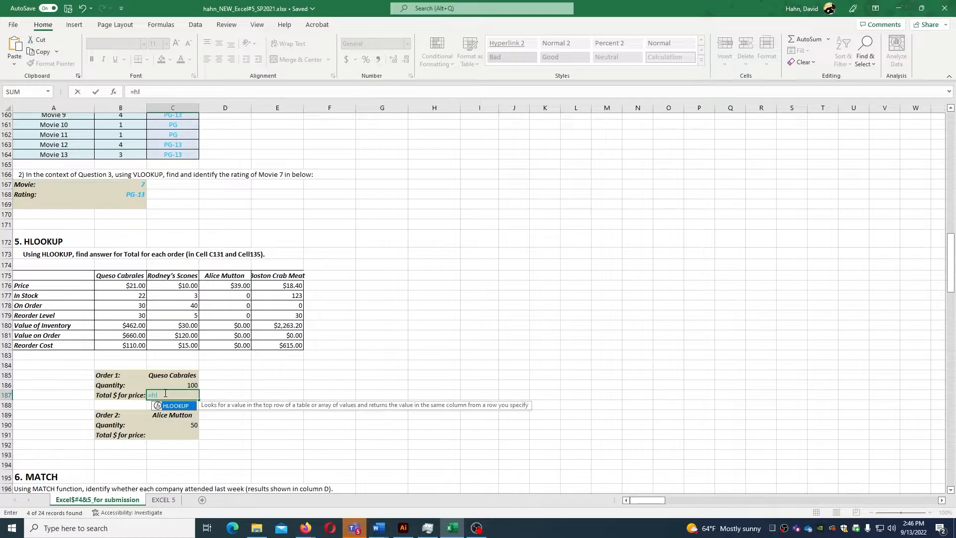
key(Return)
double_click(165, 393)
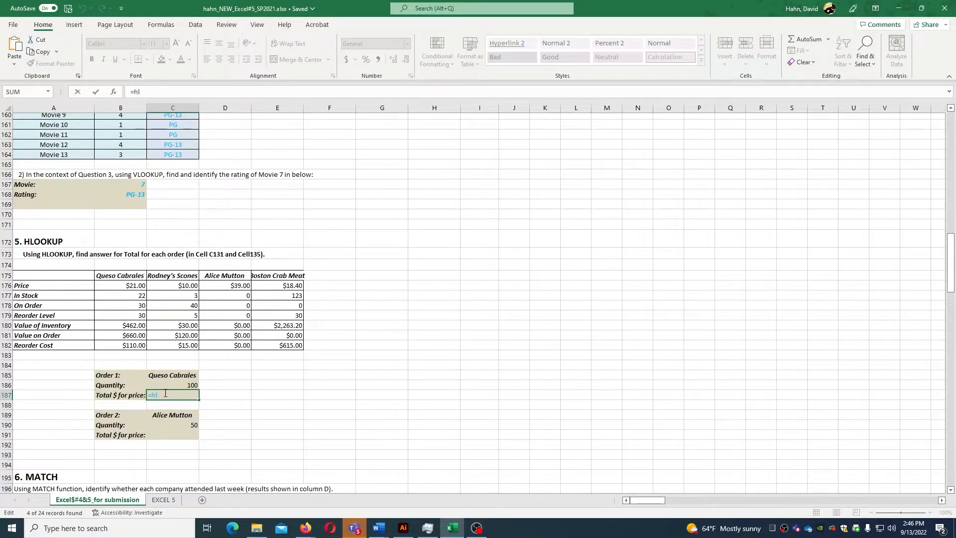
text(o)
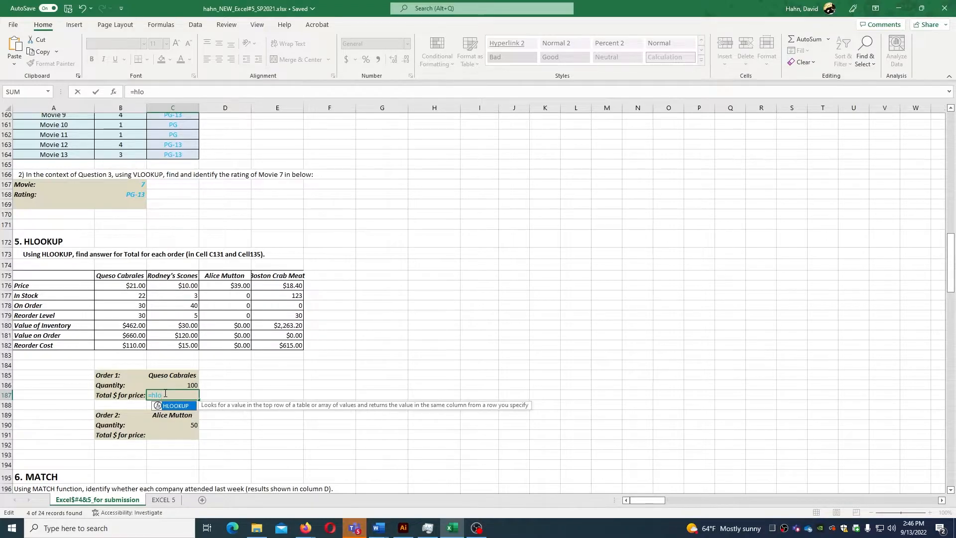
double_click(172, 405)
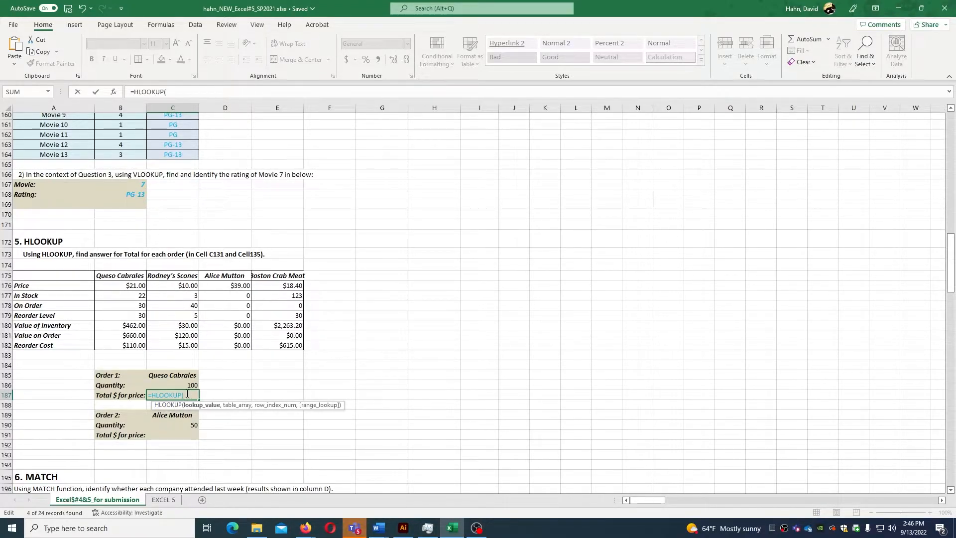
click(174, 378)
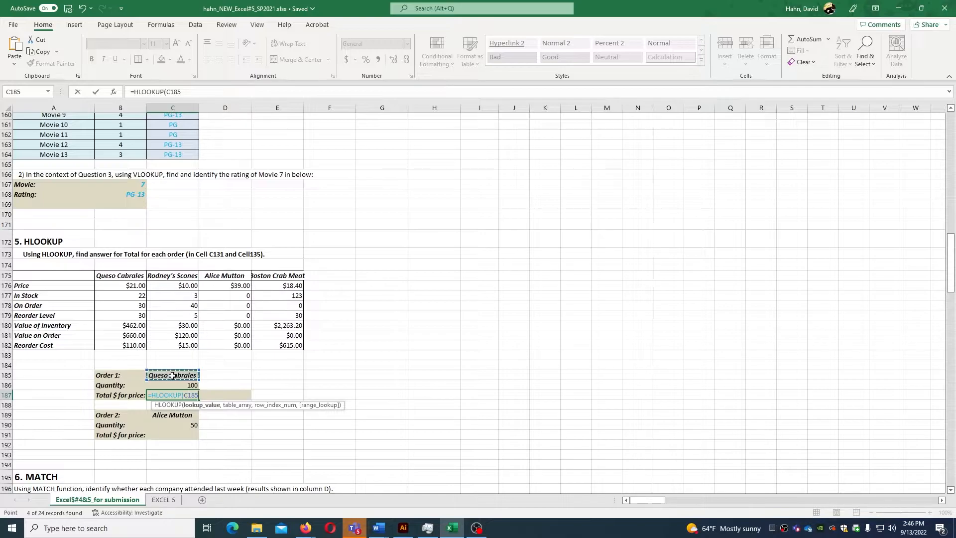
text(,)
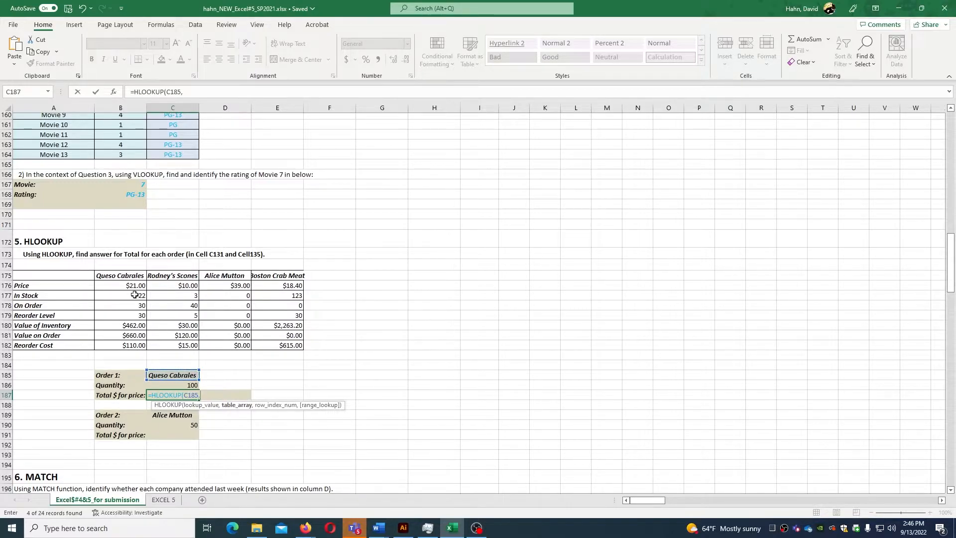
drag(126, 276, 276, 287)
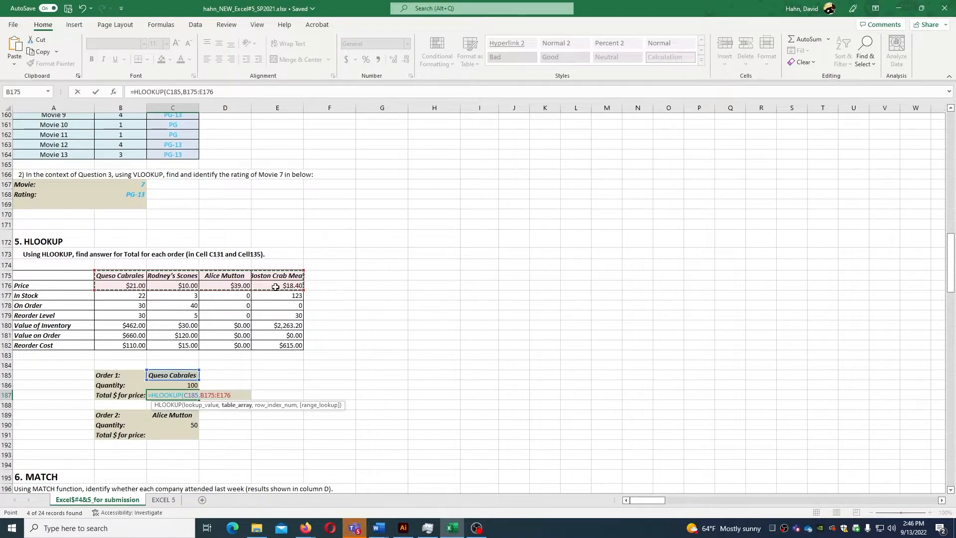
text(,)
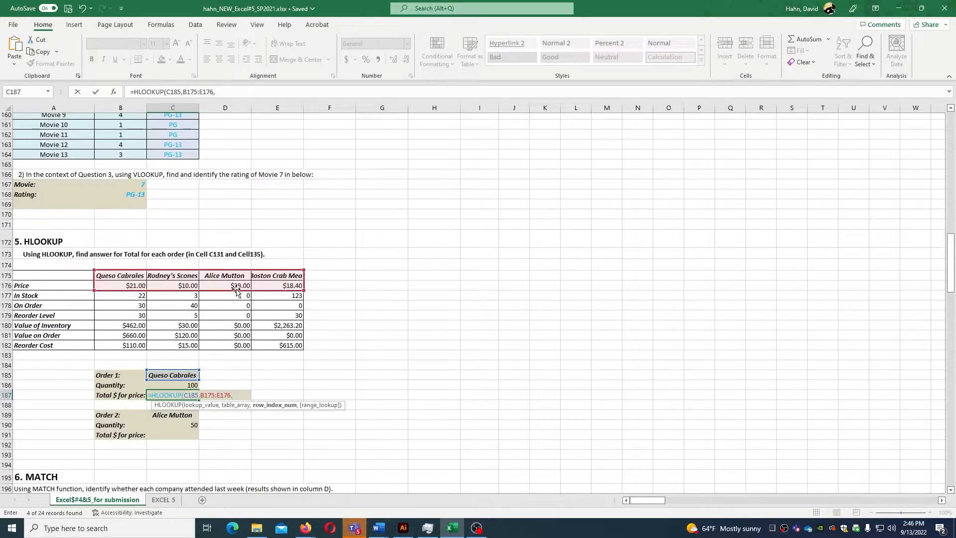
Complete the C187 formula with row index 2, FALSE and multiplication by quantity C186, and apply the dollar Accounting format to the total.
text(2,)
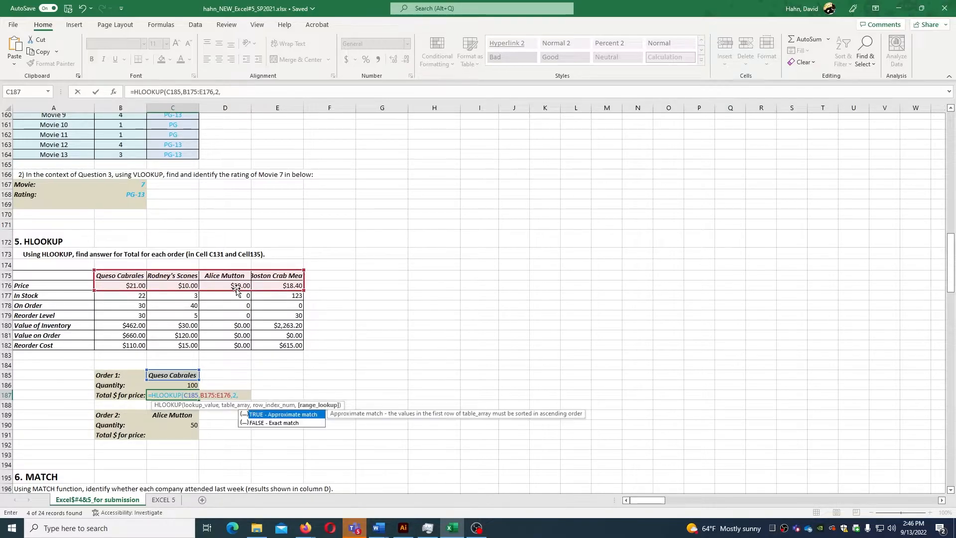
double_click(272, 423)
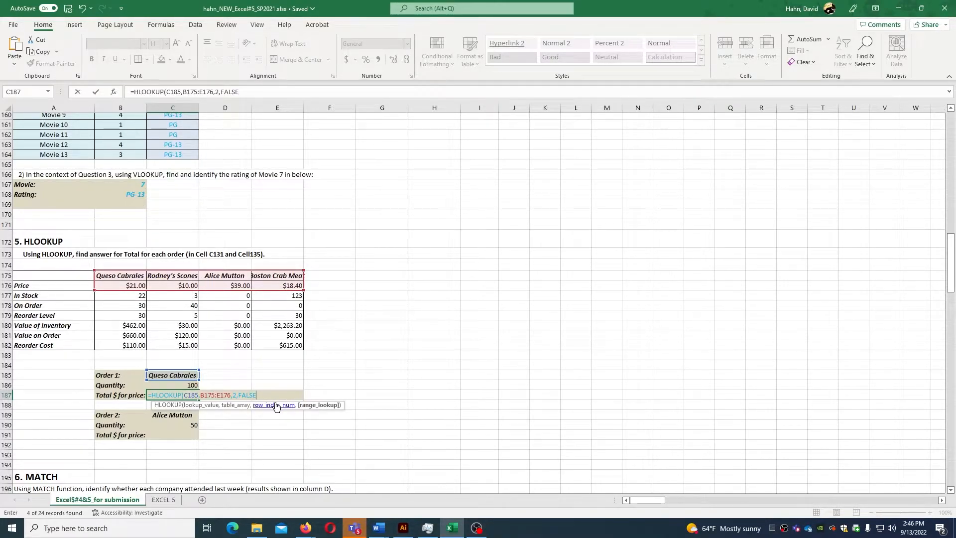
text())
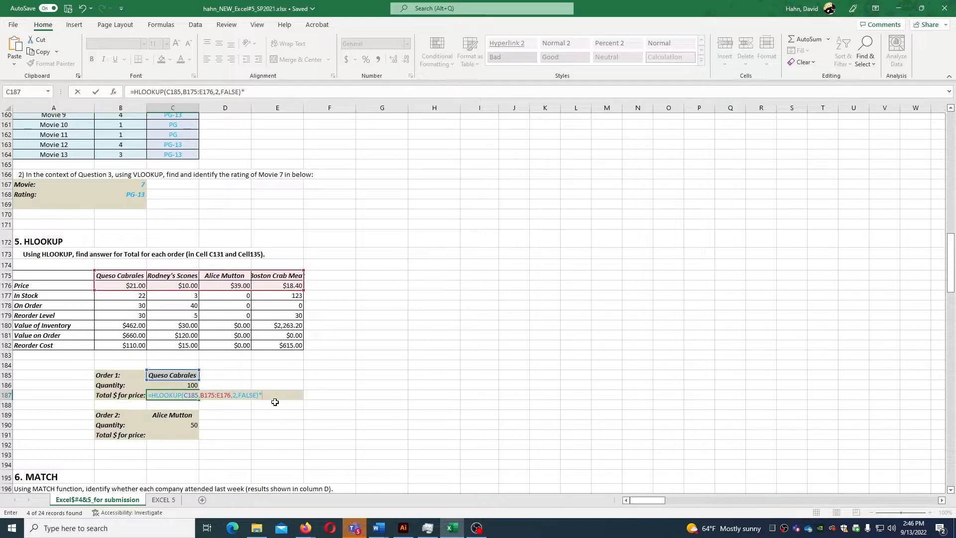
text(*)
click(198, 384)
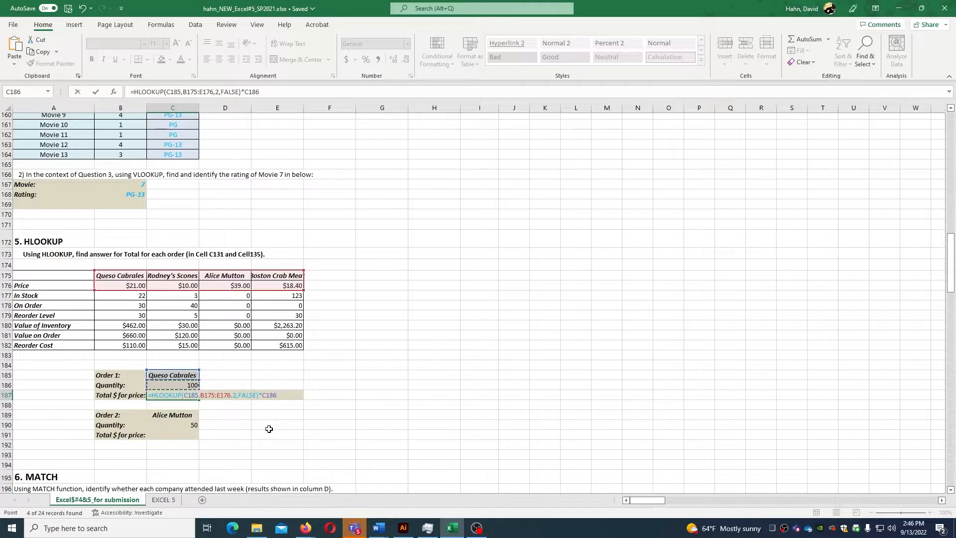
key(Return)
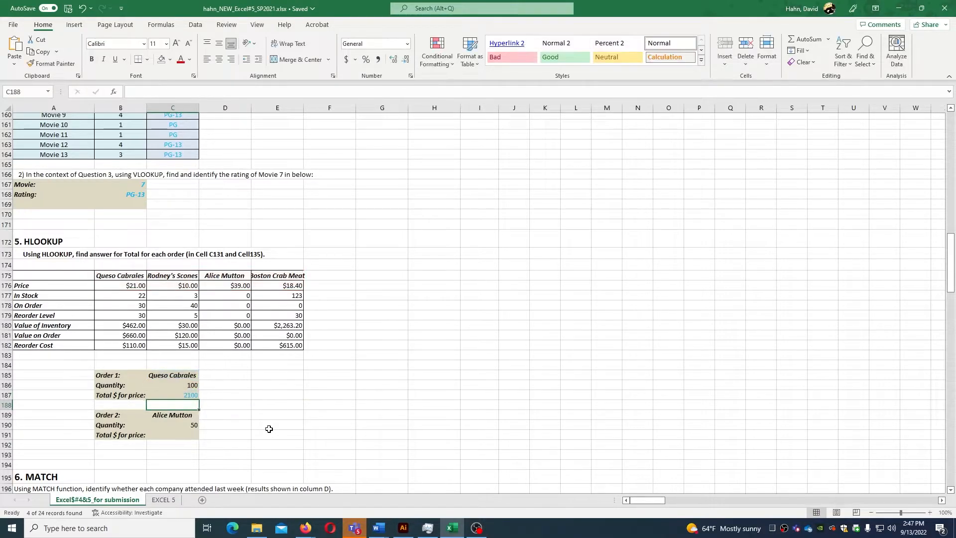
click(180, 395)
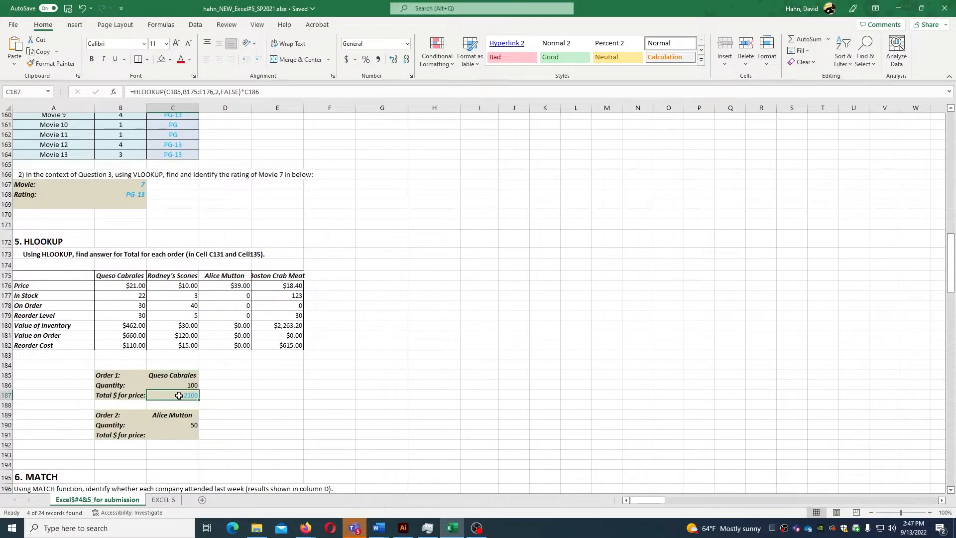
click(346, 60)
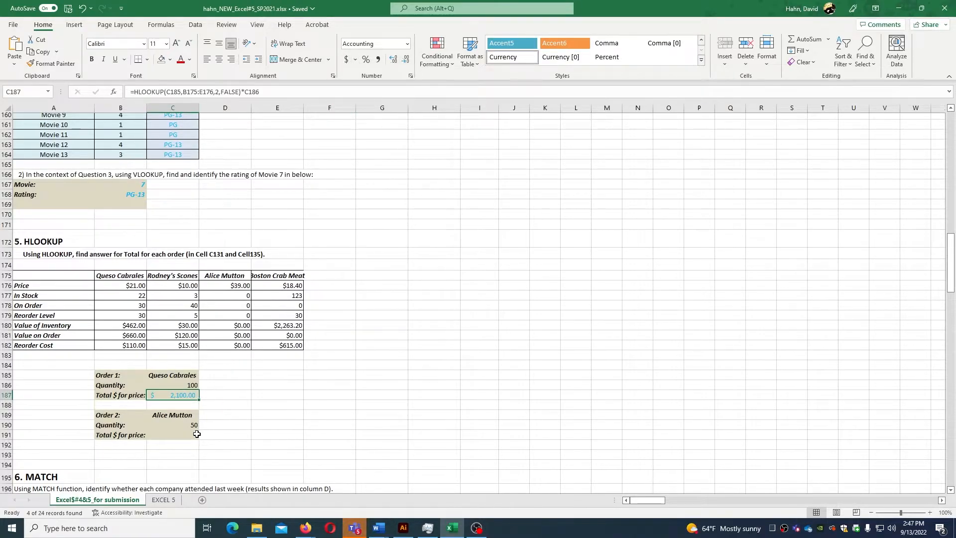
Start an HLOOKUP in the Order 2 total cell C191 with lookup value C189 and table range B175:E176.
double_click(178, 435)
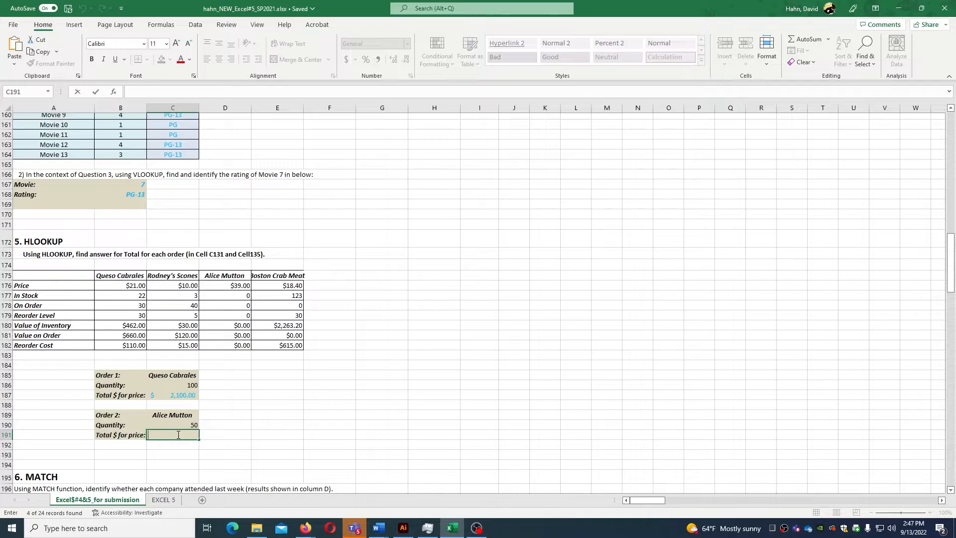
text(=h)
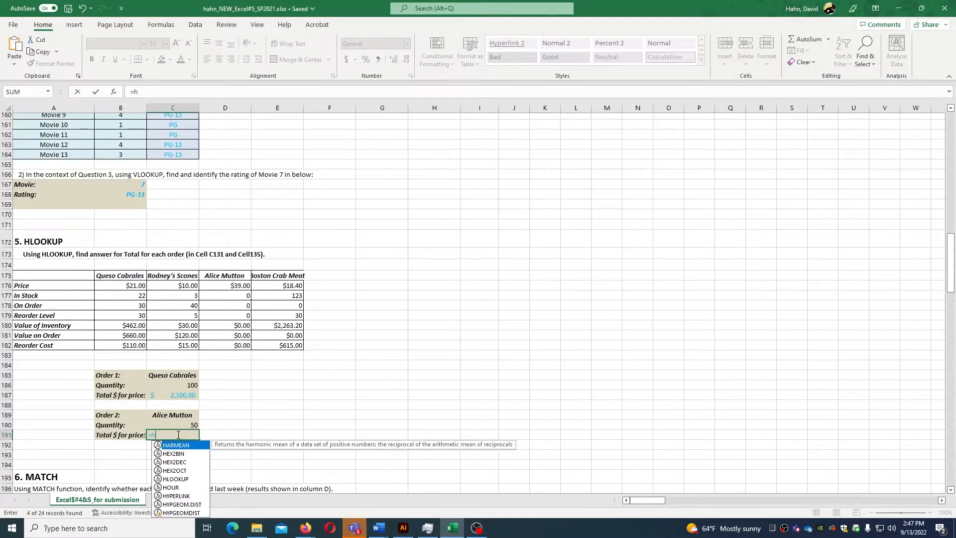
text(l)
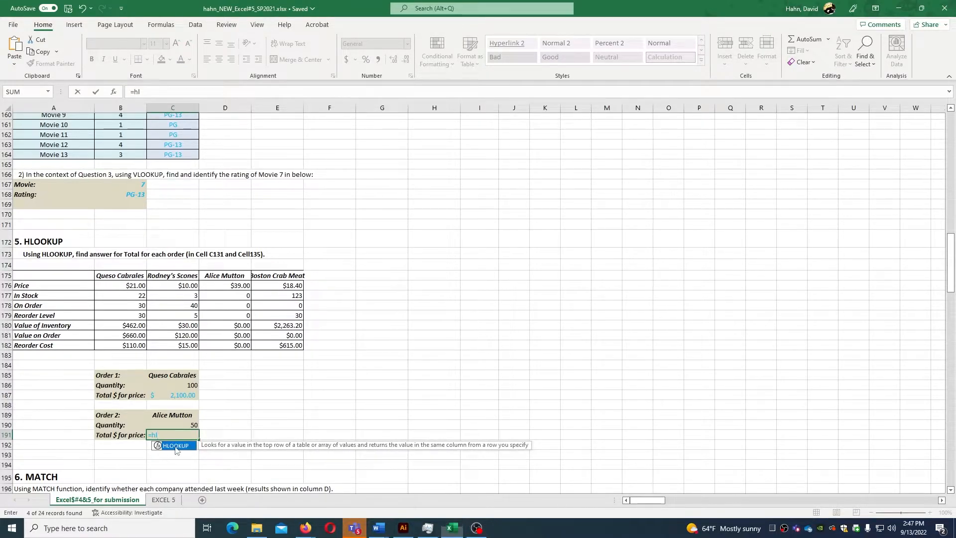
double_click(175, 445)
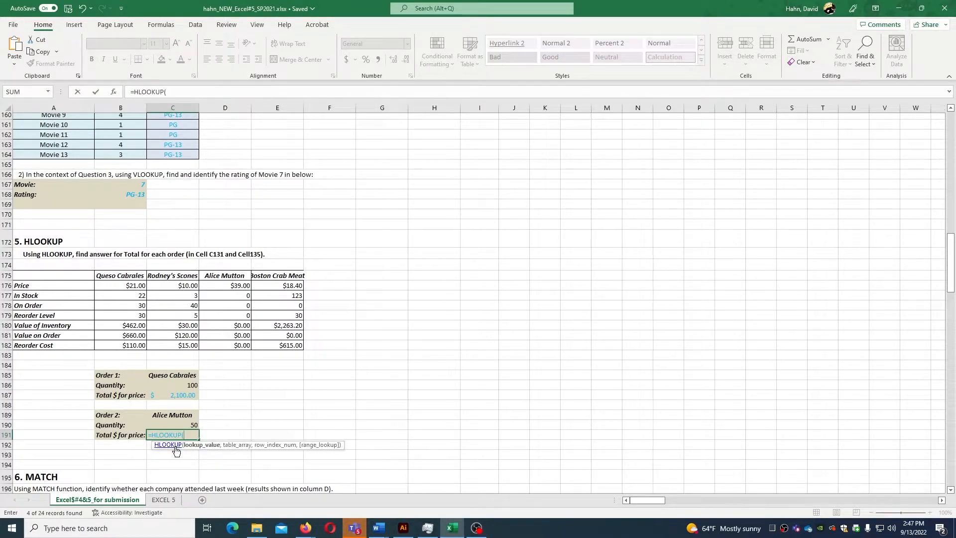
click(184, 415)
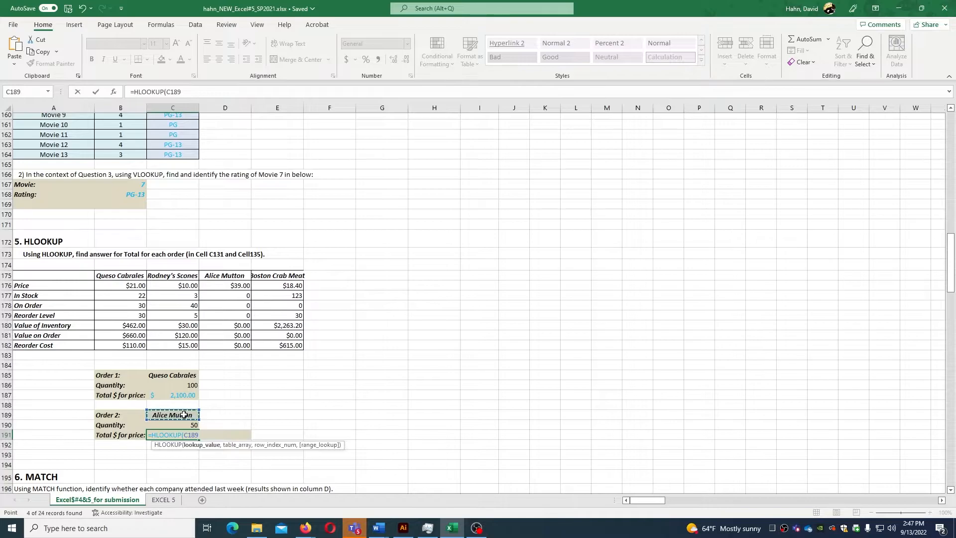
text(,)
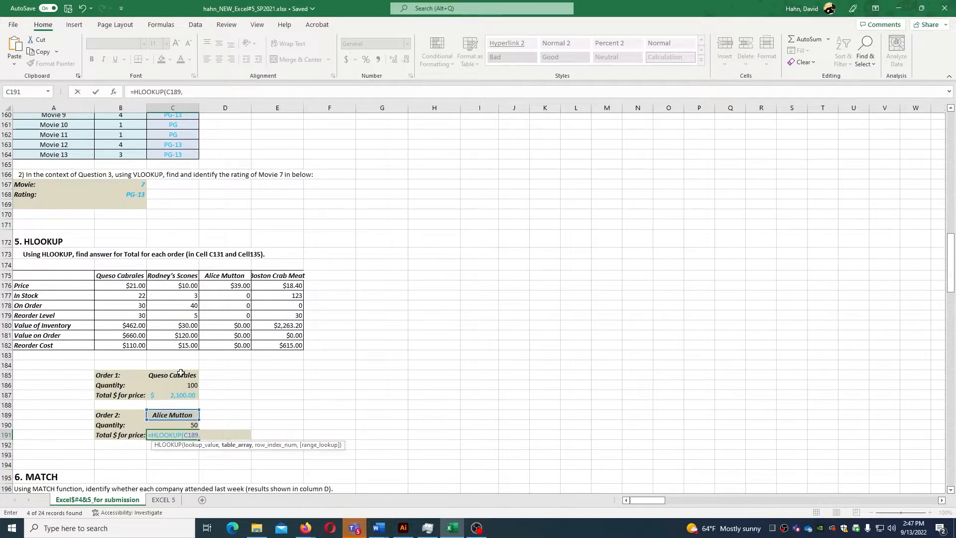
drag(124, 275, 266, 285)
text(,)
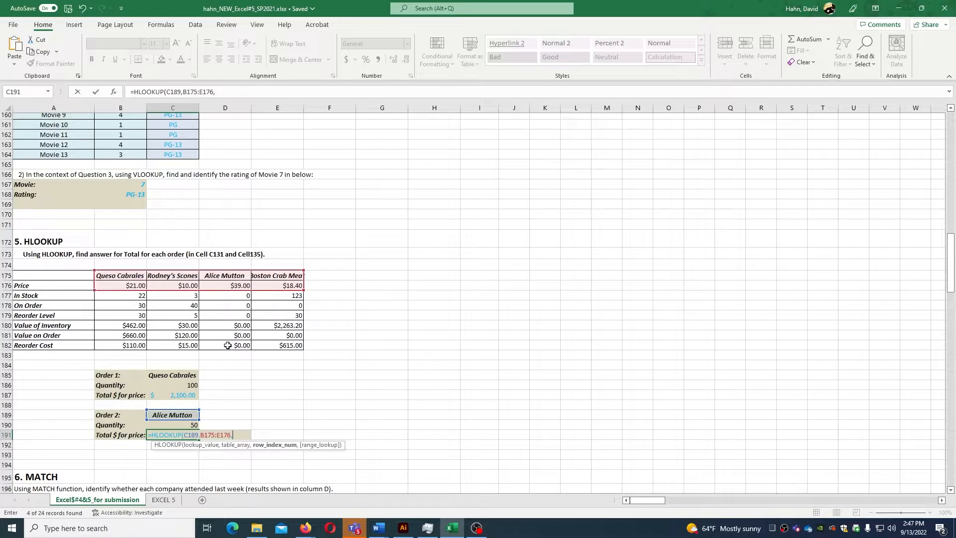
Finish the C191 formula with row index 2, FALSE and multiplication by quantity C190, and give the total the dollar Accounting format.
text(2,)
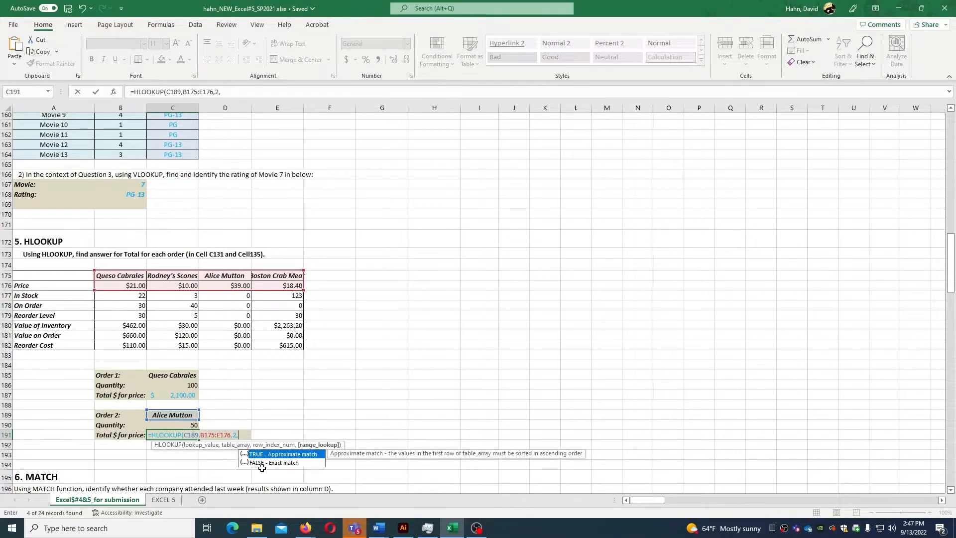
double_click(269, 463)
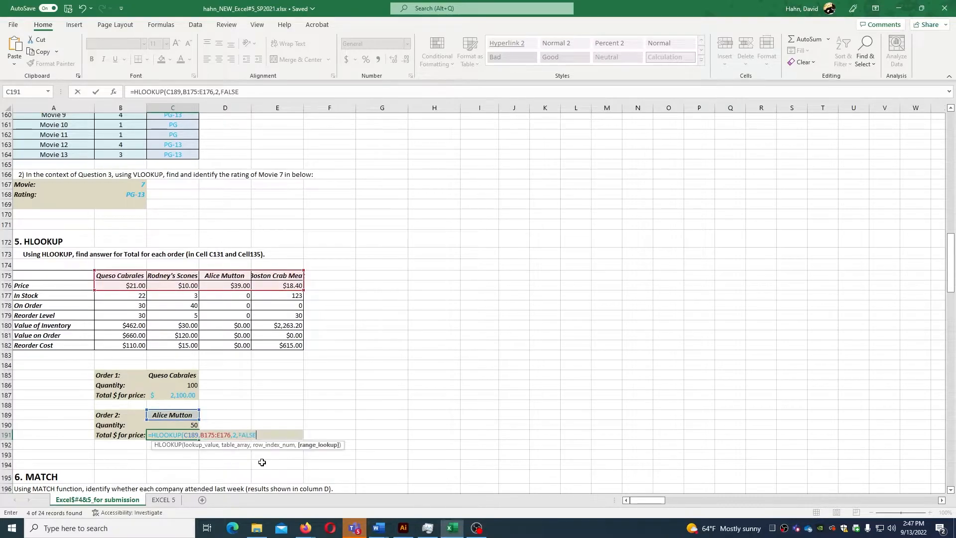
text())
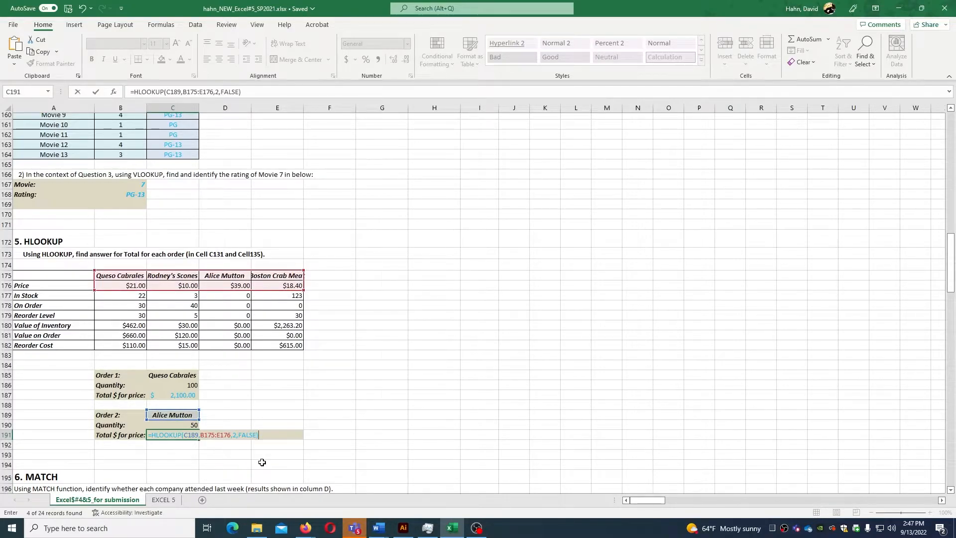
text(*)
click(191, 424)
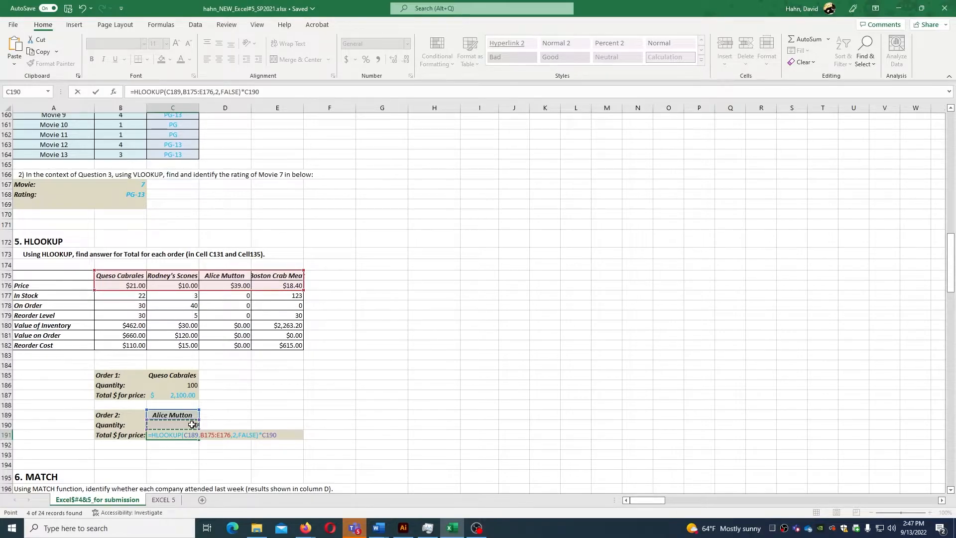
key(Return)
click(187, 434)
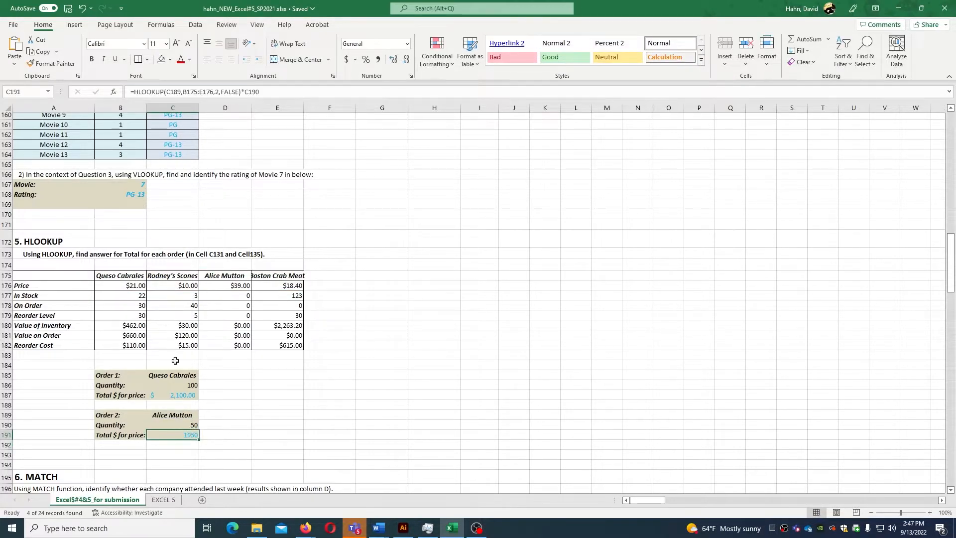
click(346, 60)
Examine the MATCH exercise's lists of last week's entries A199:A207 and this week's entries B199:B212.
scroll(357, 279, down, 6)
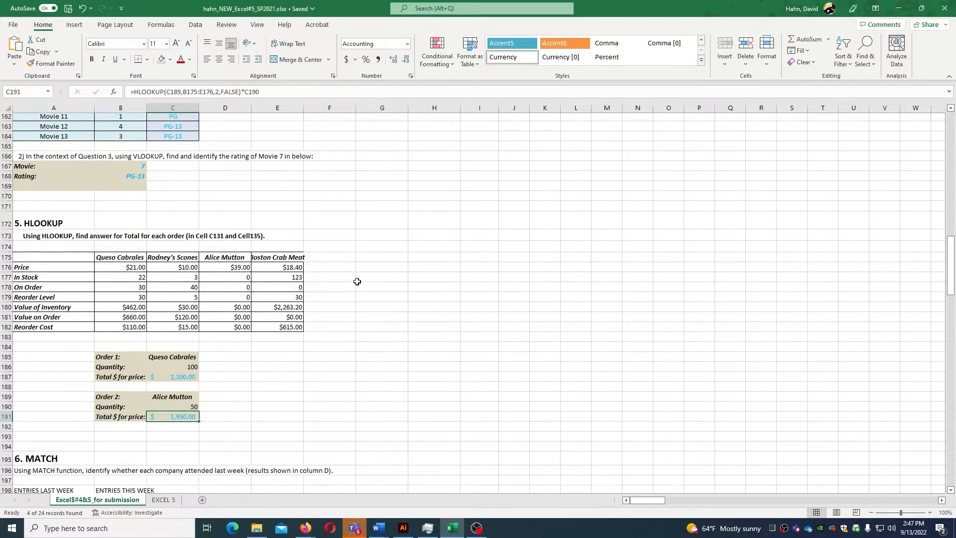
scroll(357, 281, down, 1)
drag(80, 299, 82, 387)
mouse_move(128, 300)
mouse_down()
mouse_move(134, 437)
mouse_move(132, 303)
mouse_up()
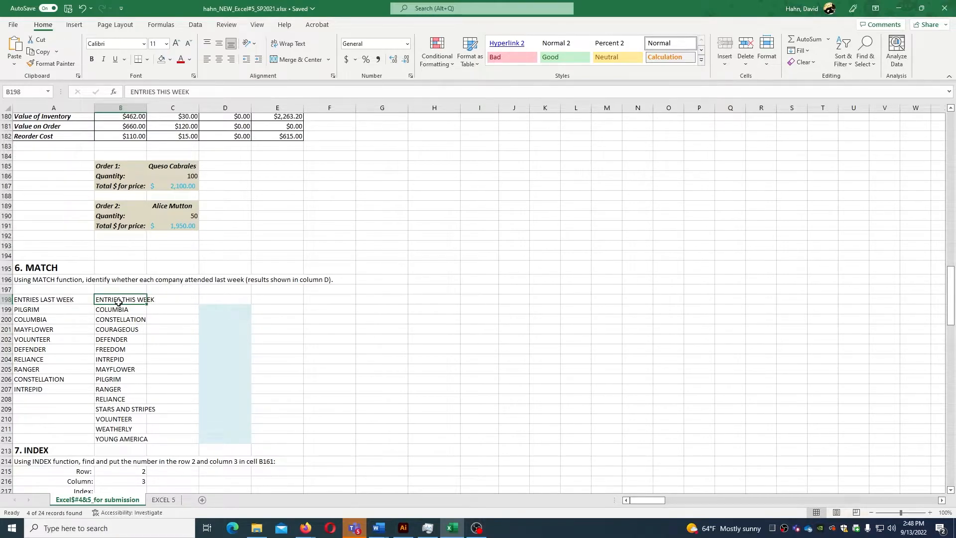
drag(116, 310, 119, 438)
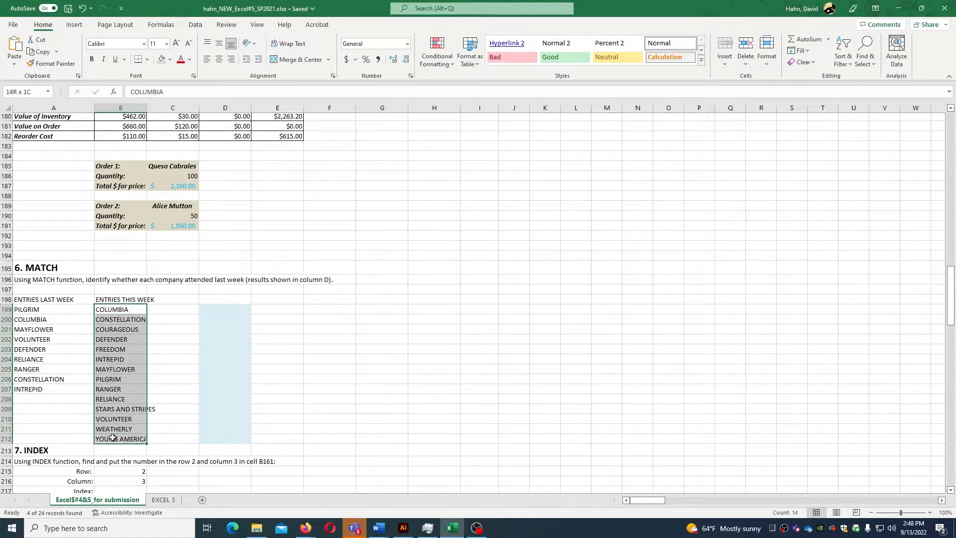
drag(38, 309, 43, 389)
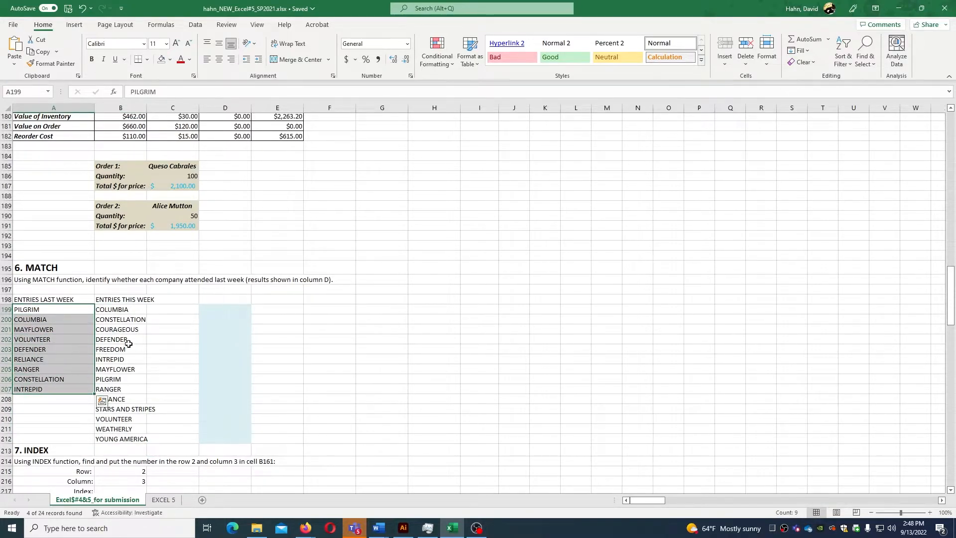
click(216, 299)
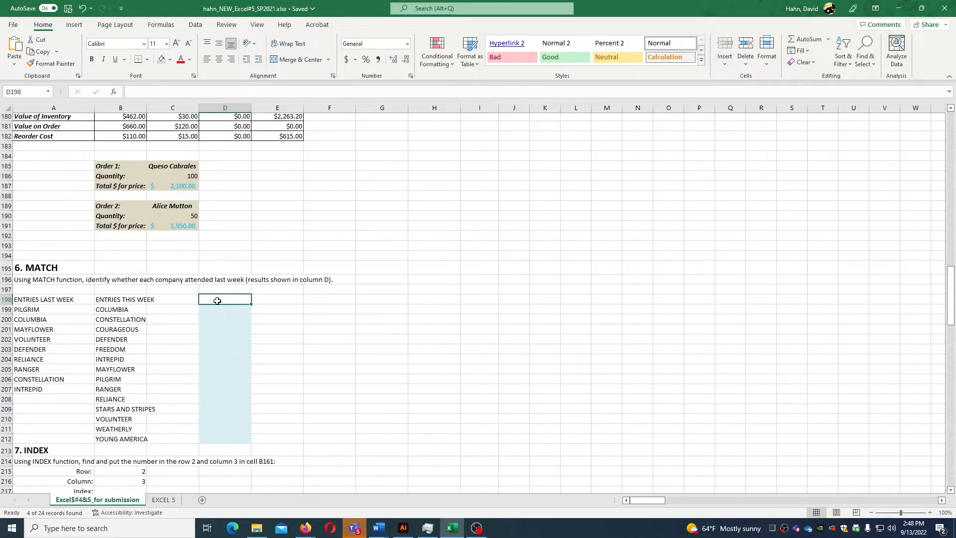
right_click(218, 302)
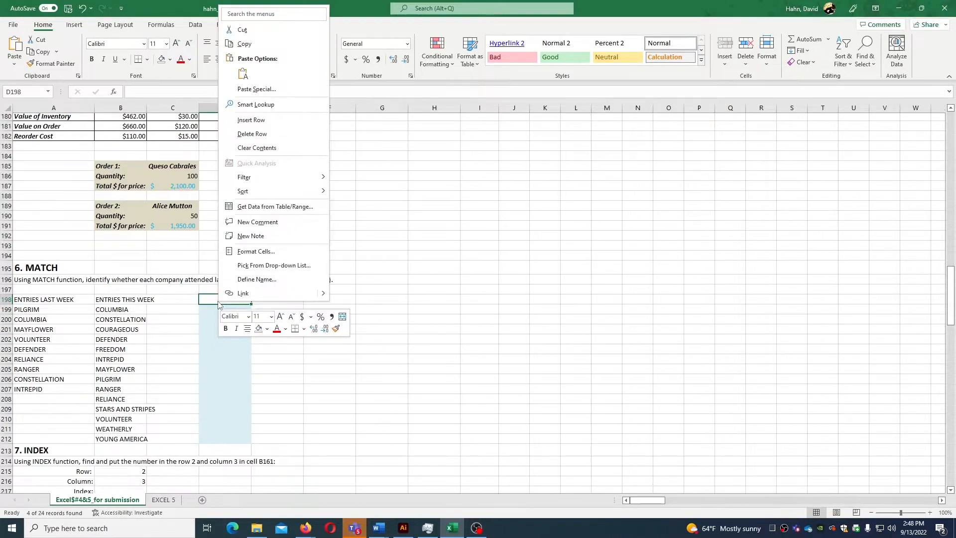
click(267, 332)
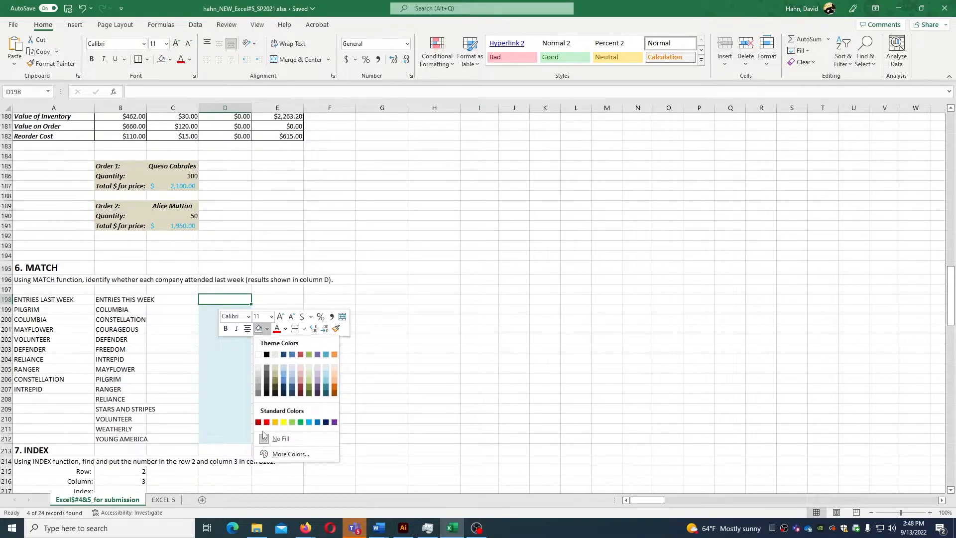
click(233, 368)
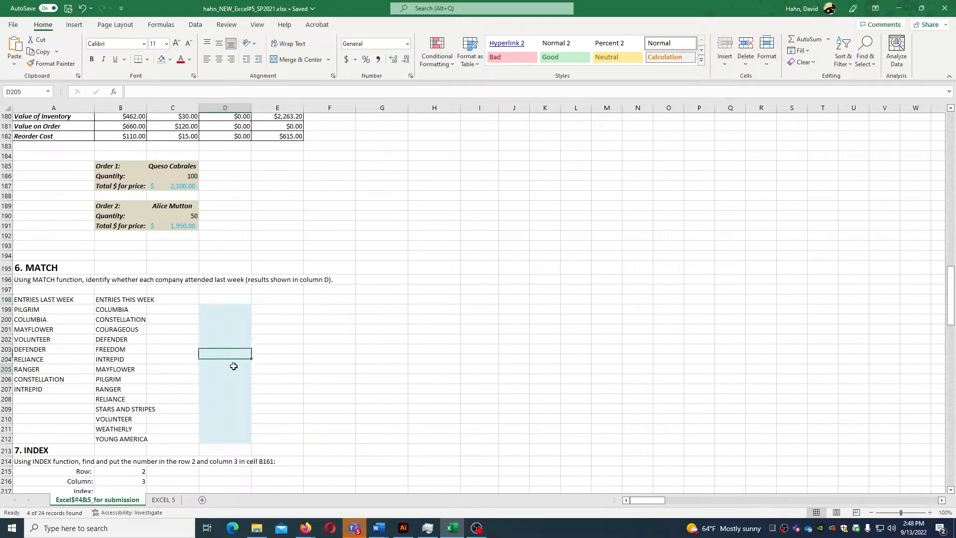
Start a MATCH formula in cell D199 with this week's entries B199:B212 as the lookup value.
mouse_move(223, 310)
mouse_down()
mouse_move(30, 301)
mouse_move(228, 317)
mouse_up()
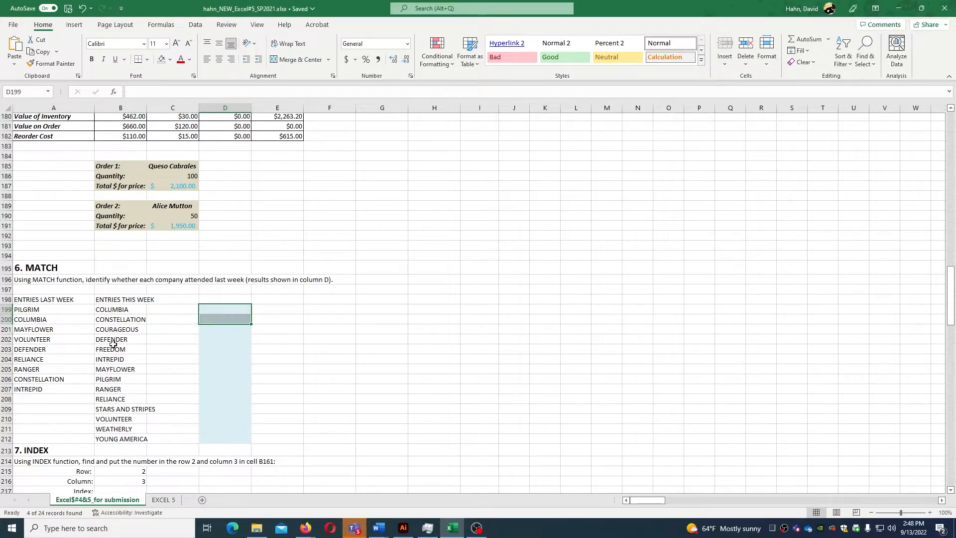
drag(121, 313, 119, 389)
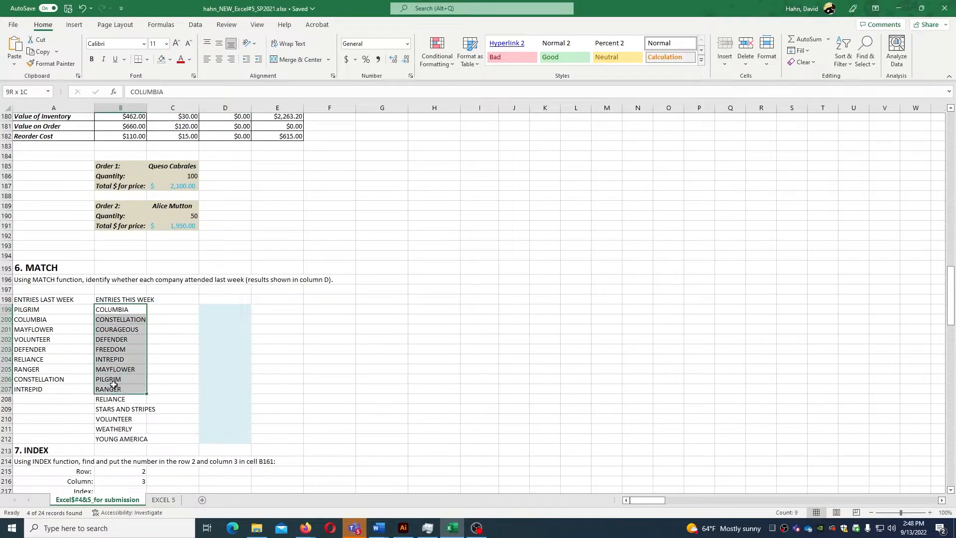
drag(38, 309, 40, 355)
click(214, 313)
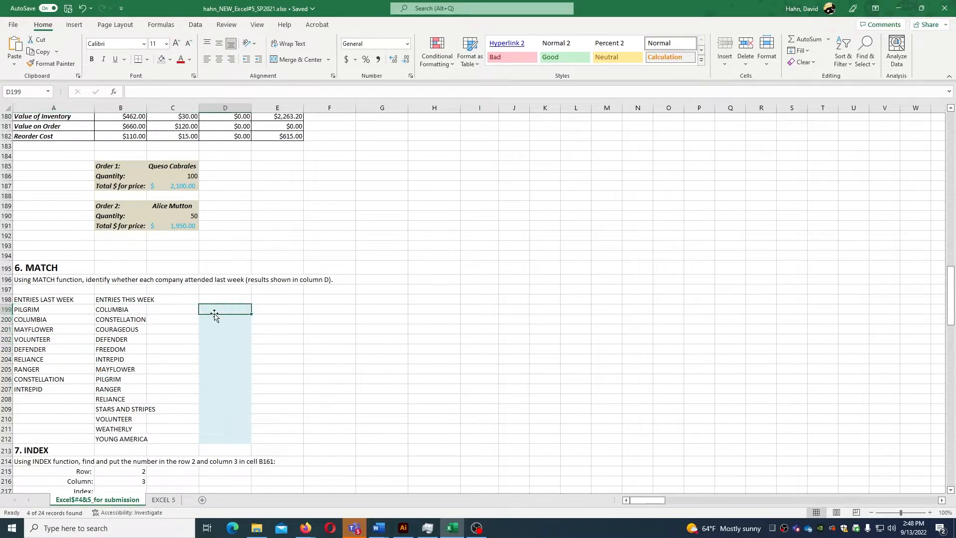
scroll(214, 315, down, 7)
click(214, 314)
scroll(231, 309, up, 3)
double_click(211, 200)
text(=mat)
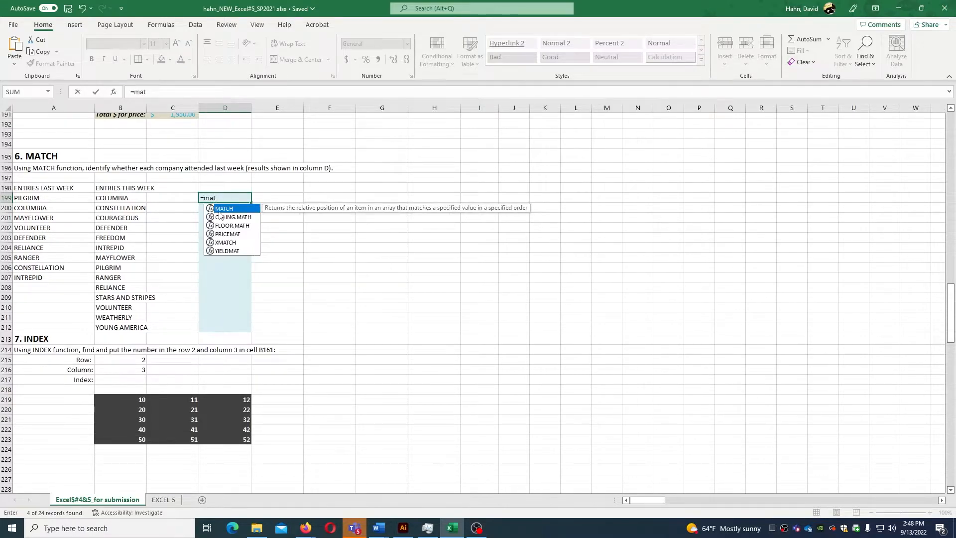
double_click(224, 208)
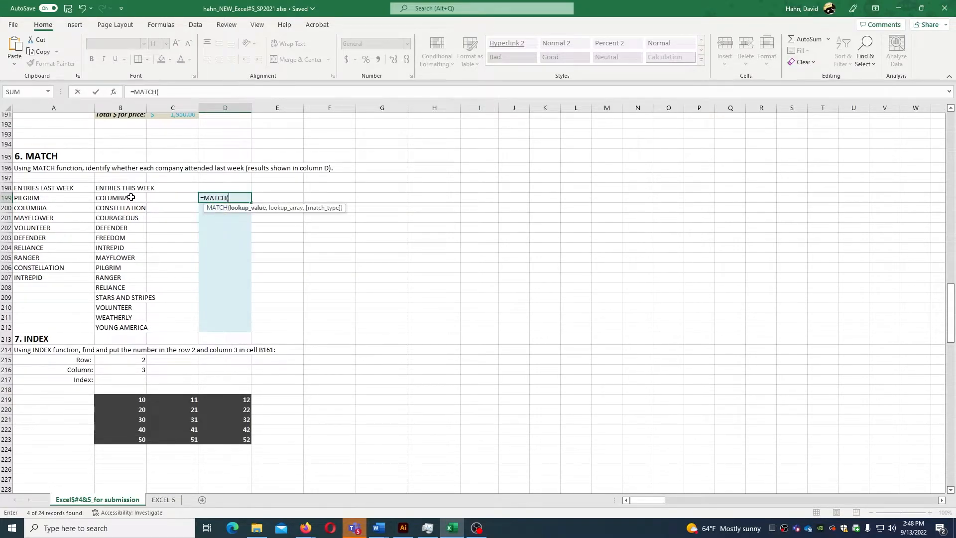
drag(120, 198, 137, 325)
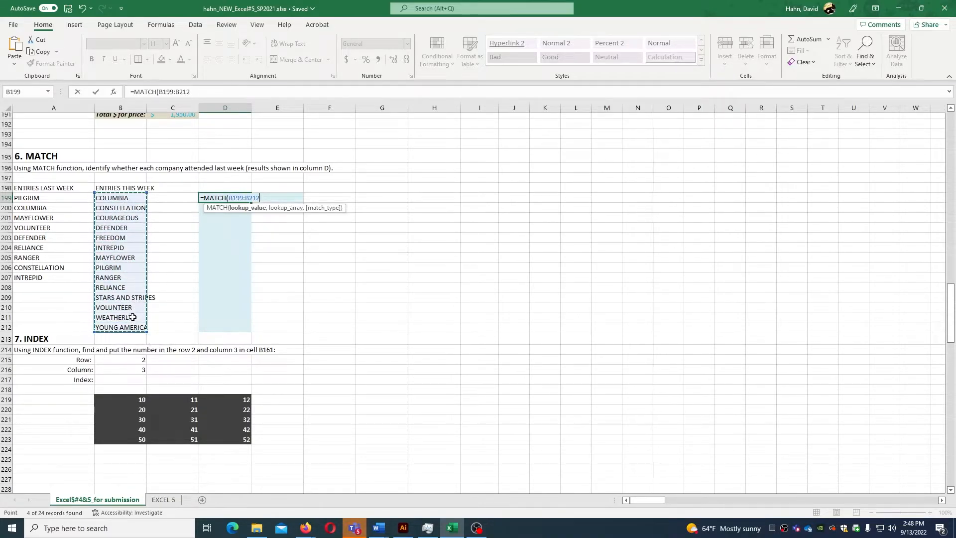
text(,)
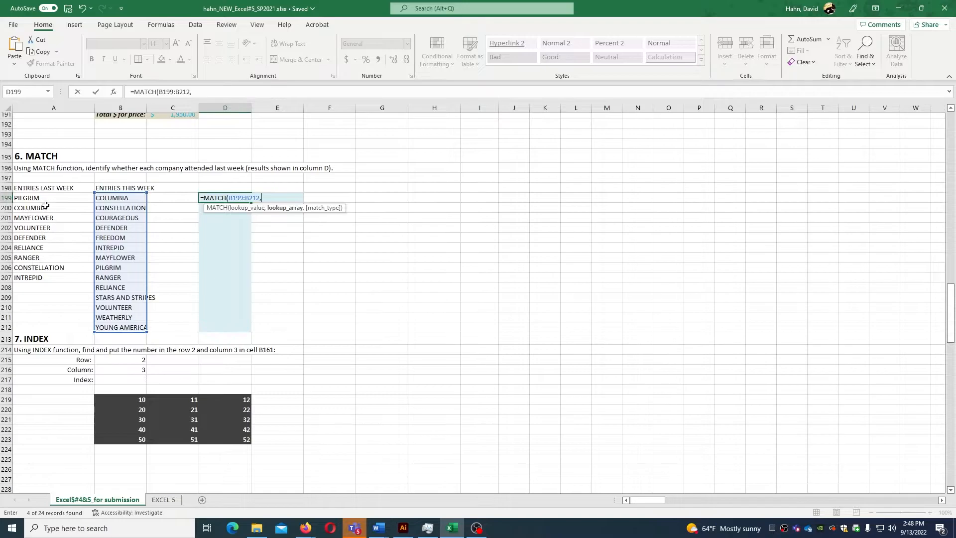
Complete the D199 formula with last week's entries A199:A207 as the lookup array and exact match type 0.
drag(35, 198, 41, 276)
text(,)
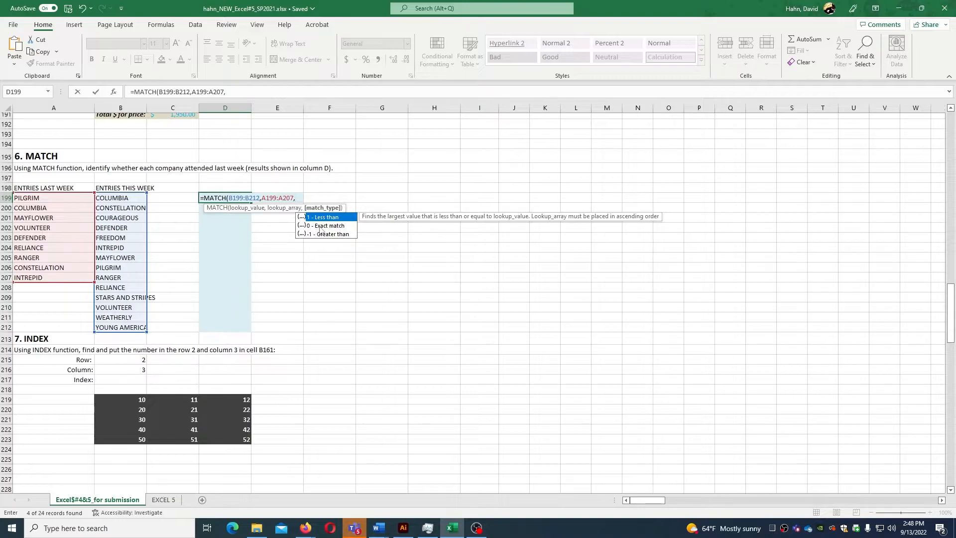
double_click(319, 226)
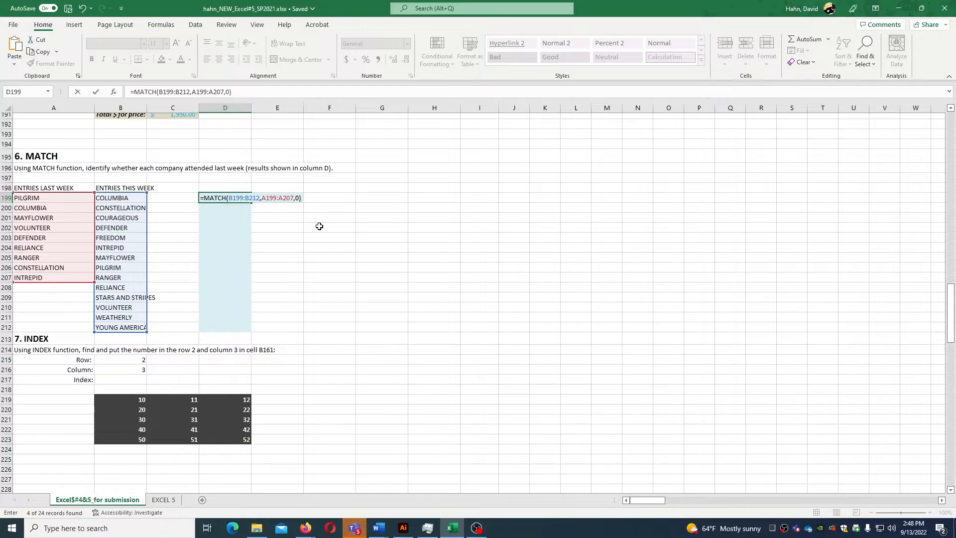
key(Return)
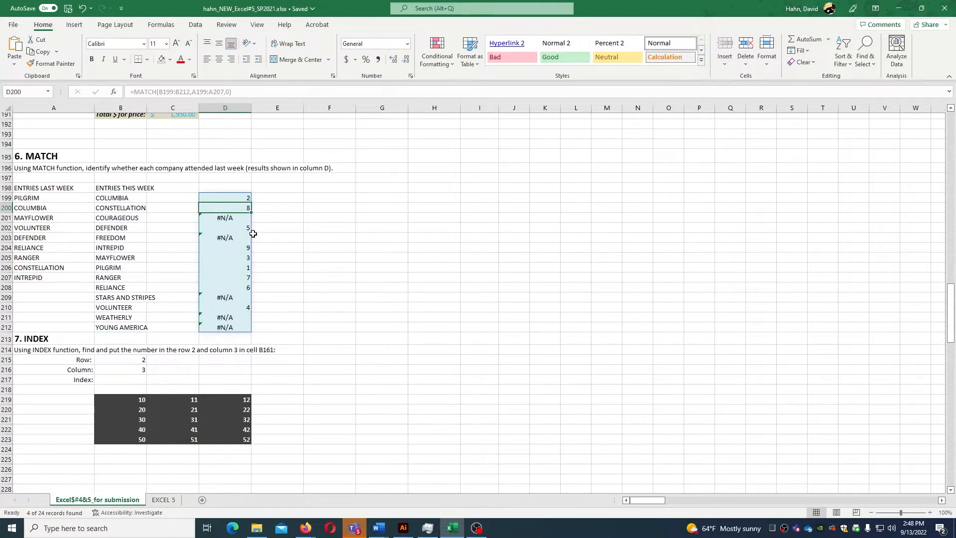
Examine the MATCH results in D199:D212 against both company lists and review the formula in D199.
click(213, 219)
click(219, 238)
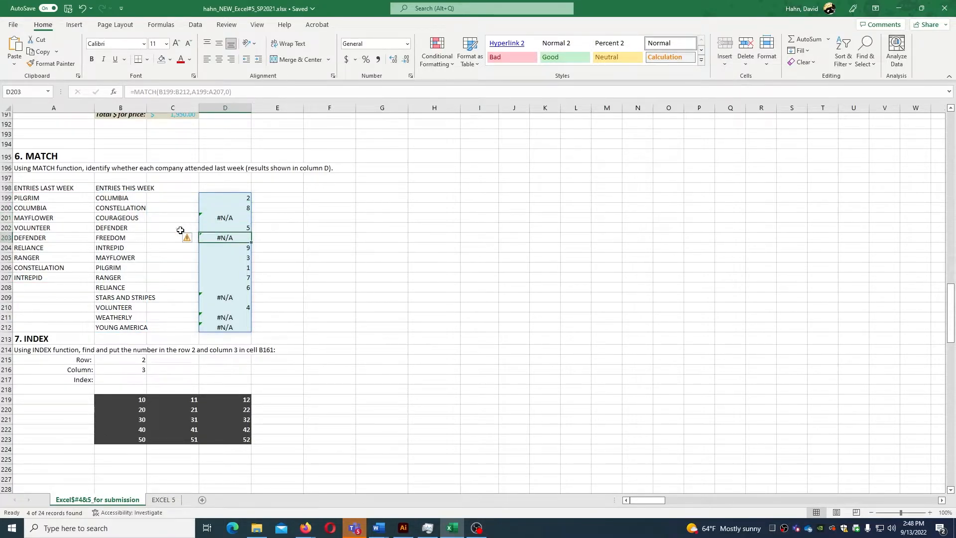
click(134, 217)
click(131, 238)
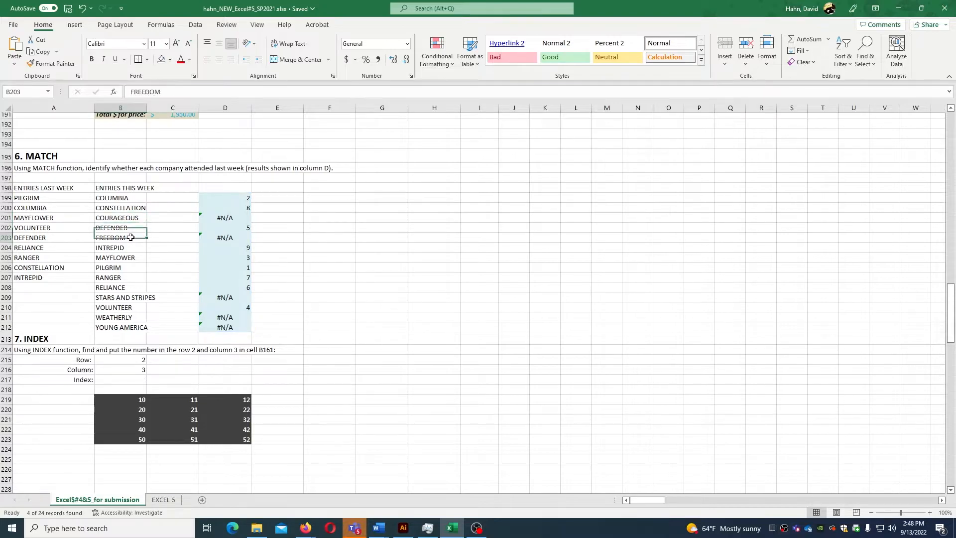
click(139, 297)
click(138, 319)
click(136, 329)
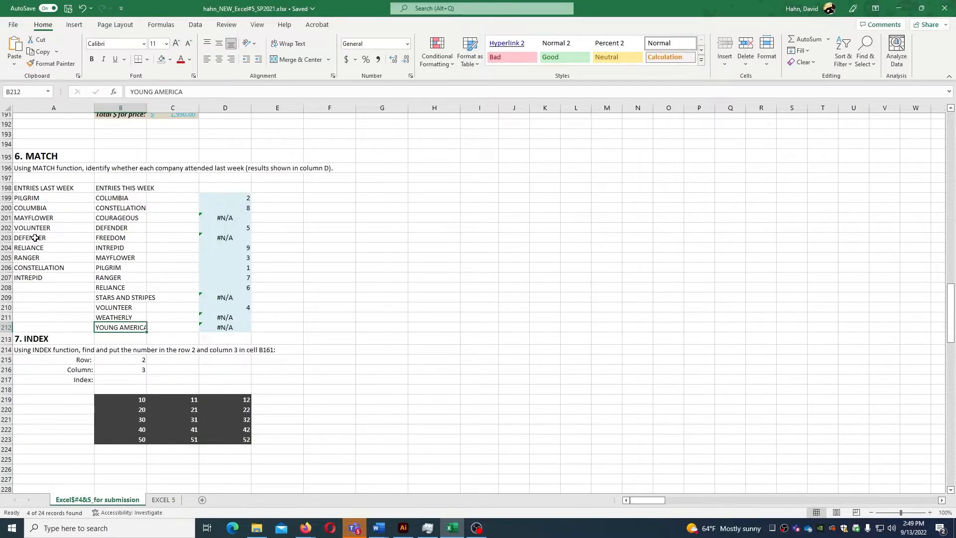
double_click(218, 199)
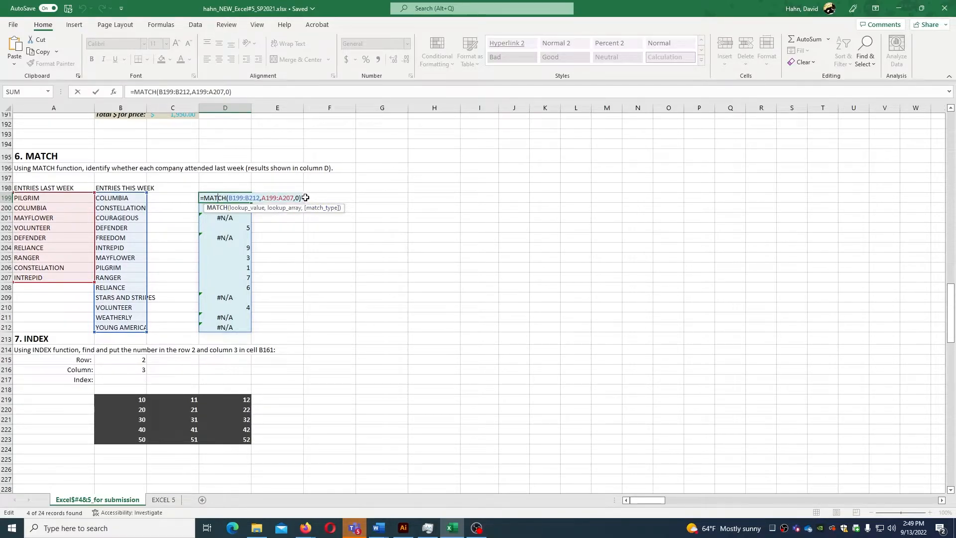
key(Return)
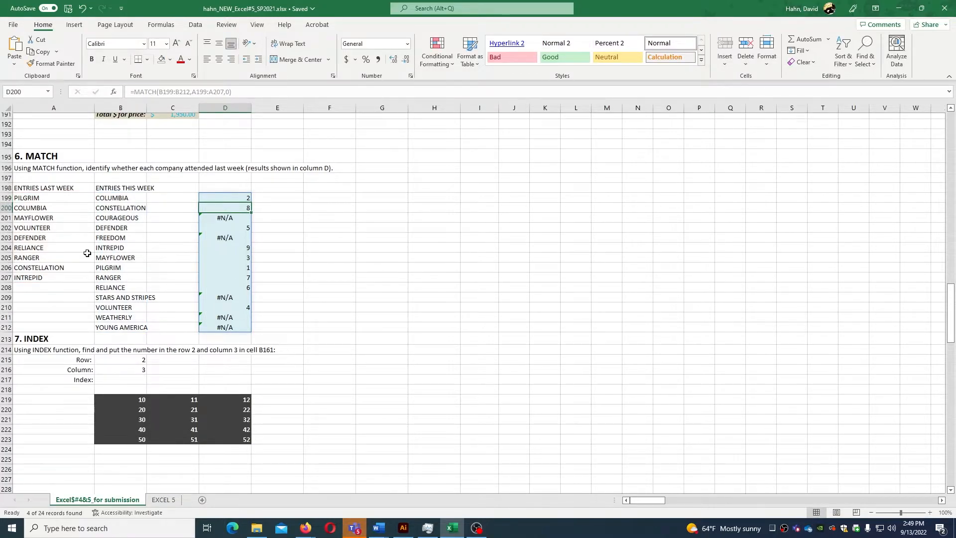
click(247, 199)
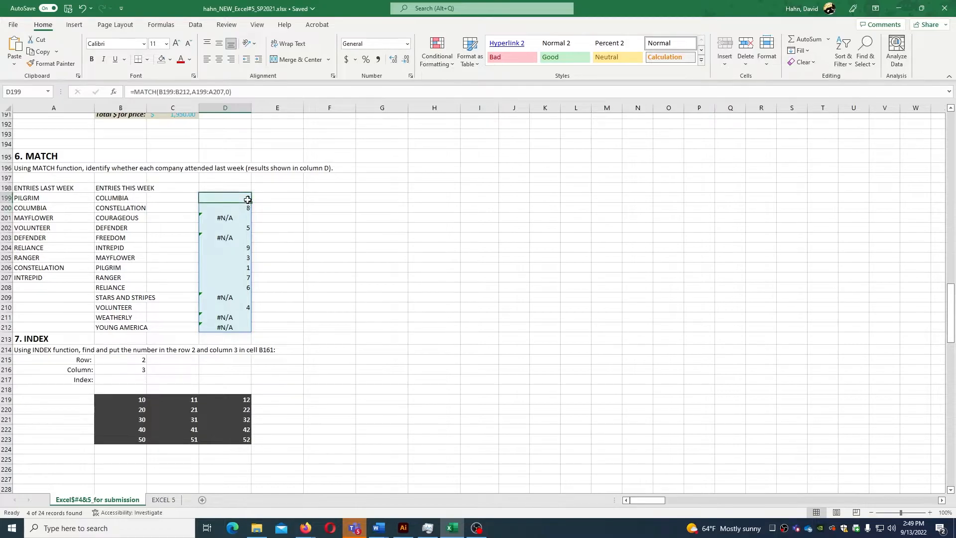
drag(247, 208, 244, 217)
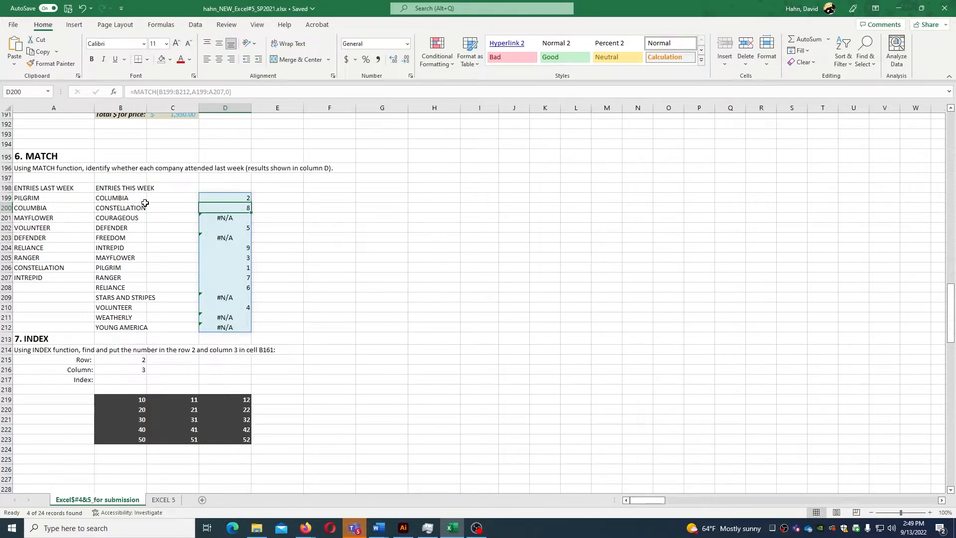
click(108, 198)
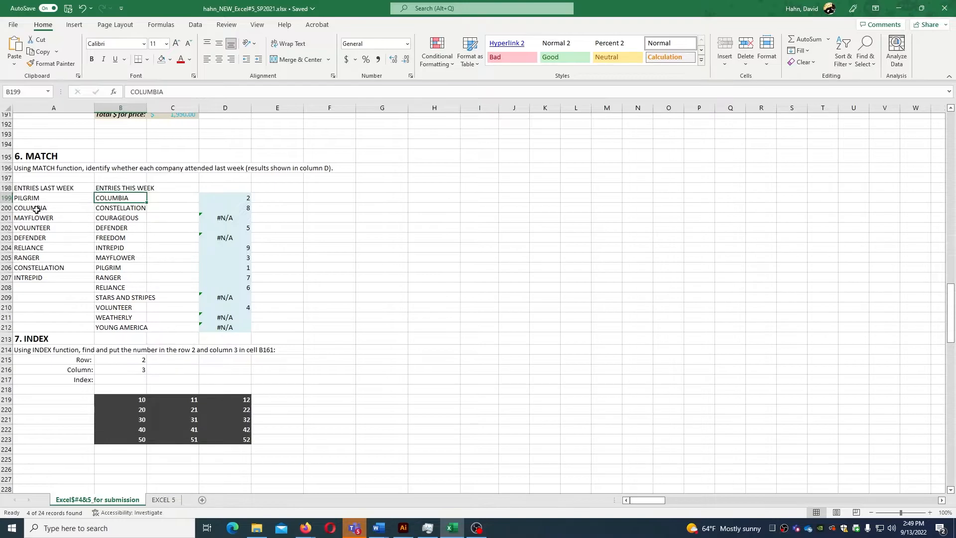
click(101, 206)
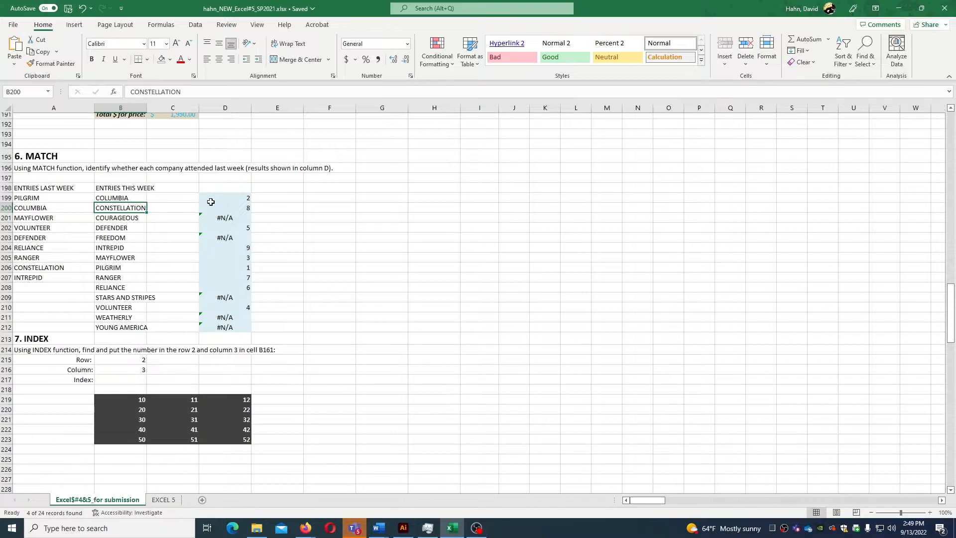
Start an INDEX formula in the Index cell B217 with the number table B219:D223 as the array.
scroll(302, 228, down, 5)
scroll(302, 228, up, 2)
scroll(303, 228, down, 1)
double_click(144, 260)
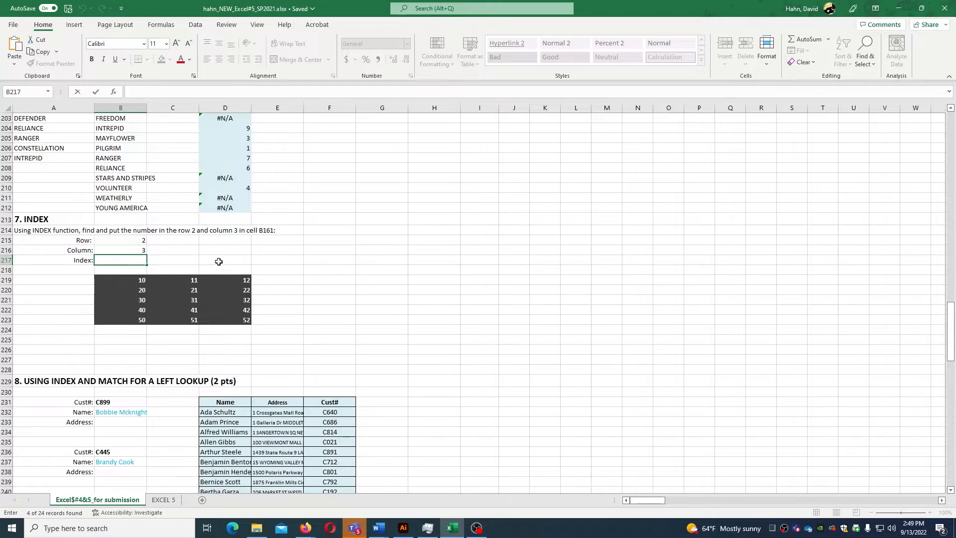
text(=)
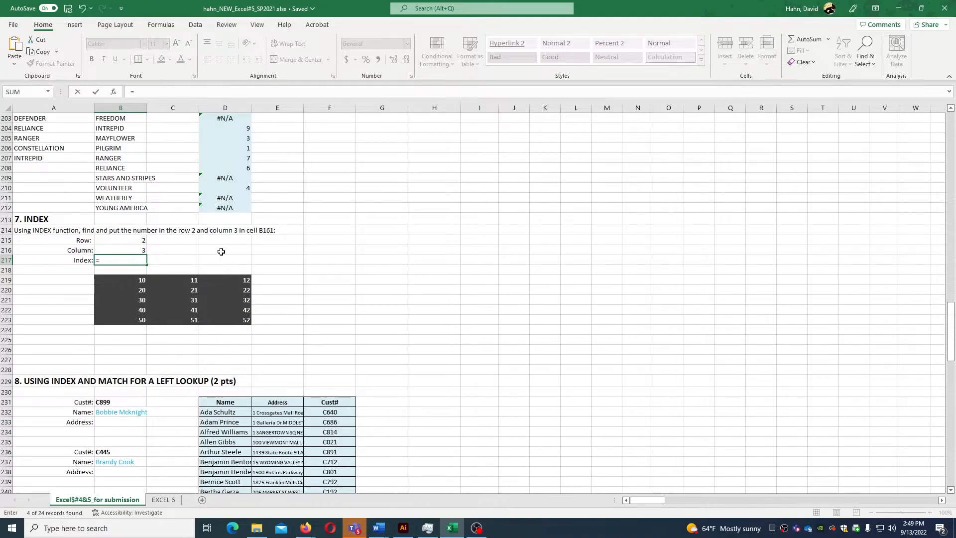
text(in)
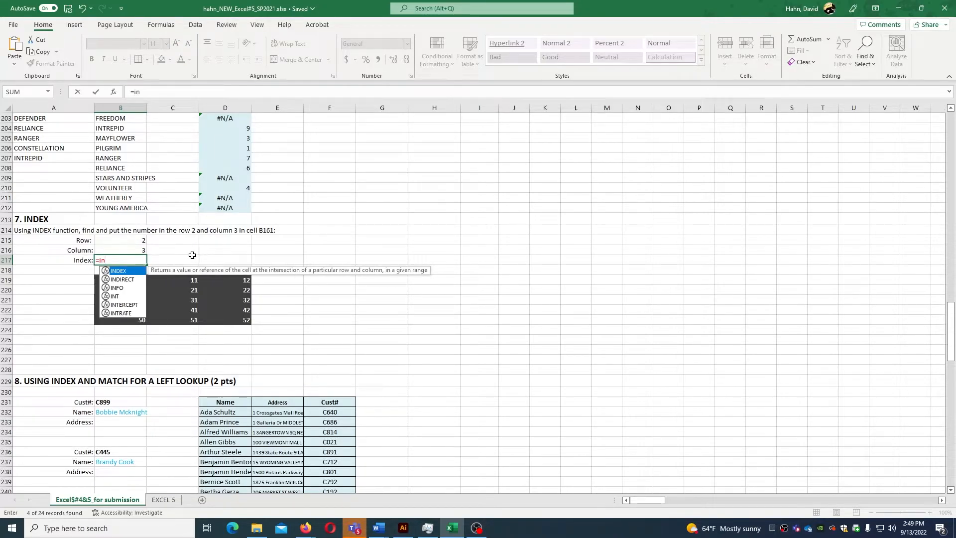
double_click(125, 271)
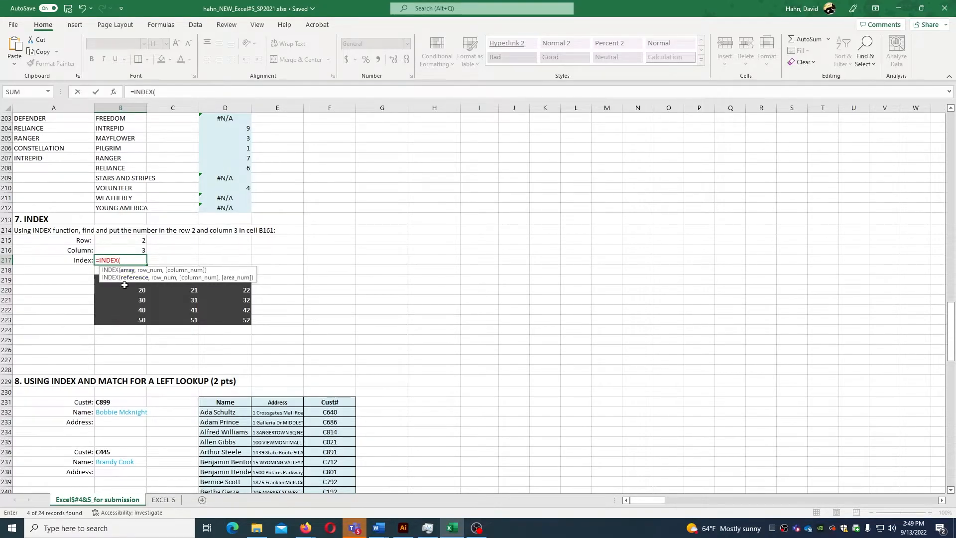
drag(98, 279, 217, 318)
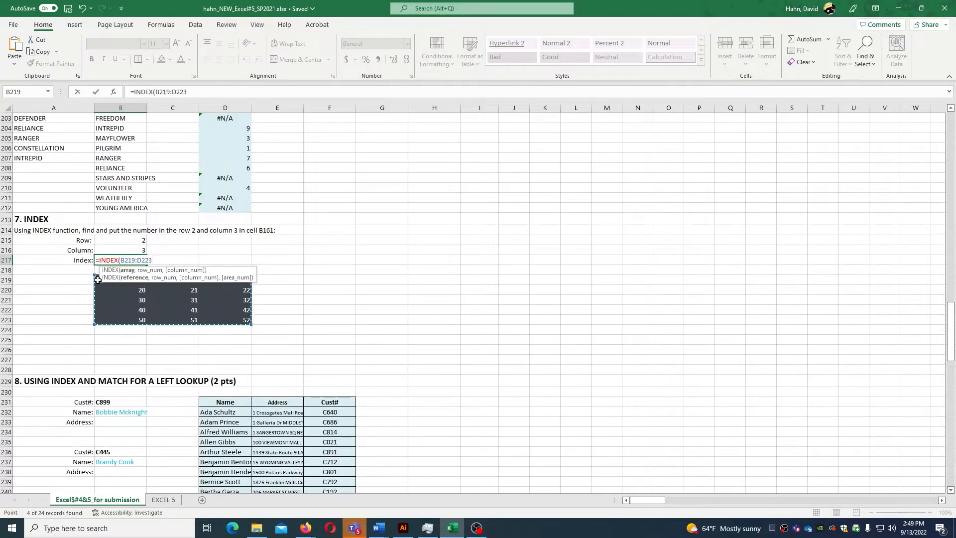
text(,)
Complete the B217 formula with row number B215 and column number B216, and check the result against the number table.
click(119, 240)
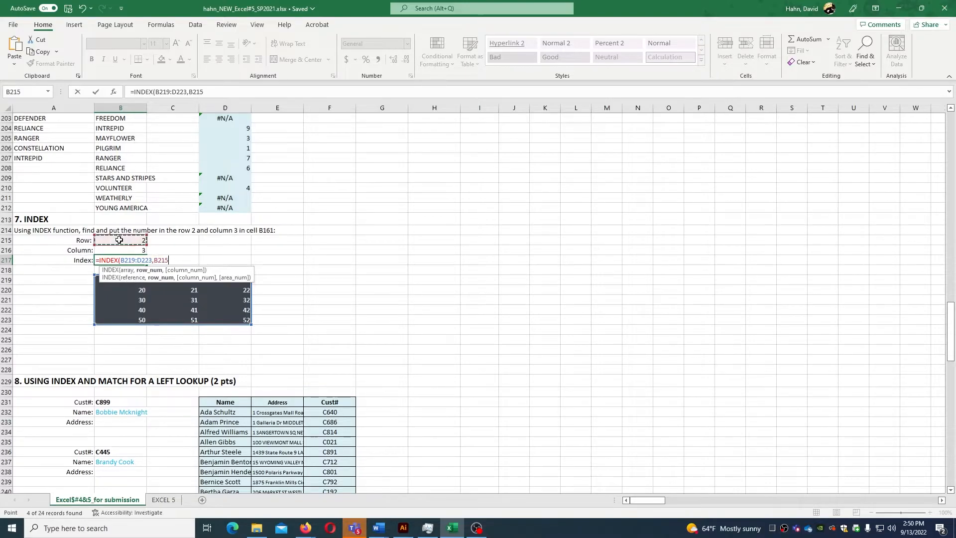
text(,)
click(121, 249)
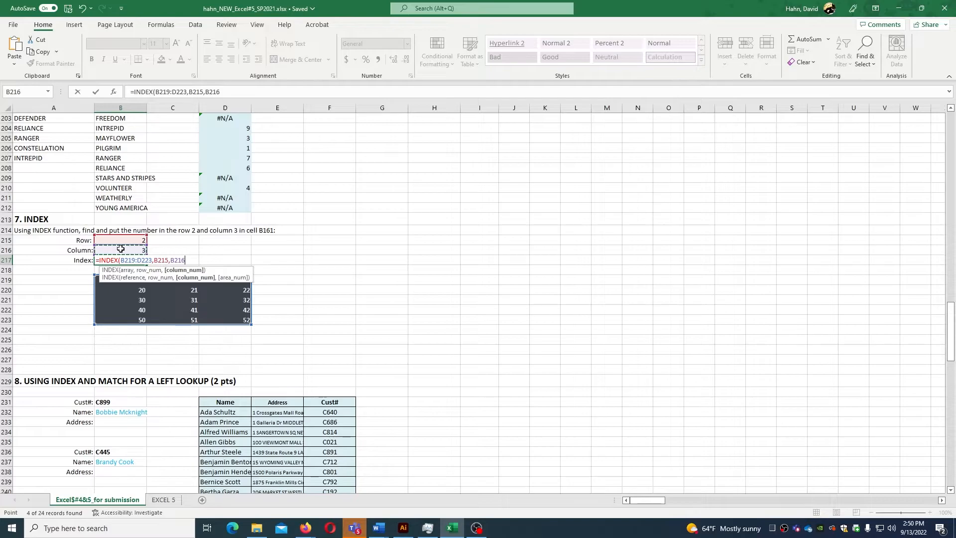
text())
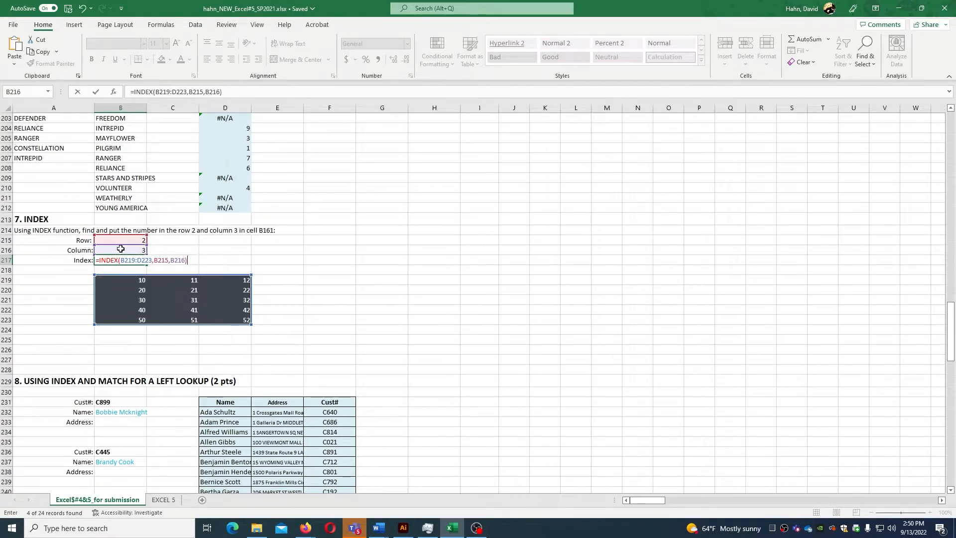
key(Return)
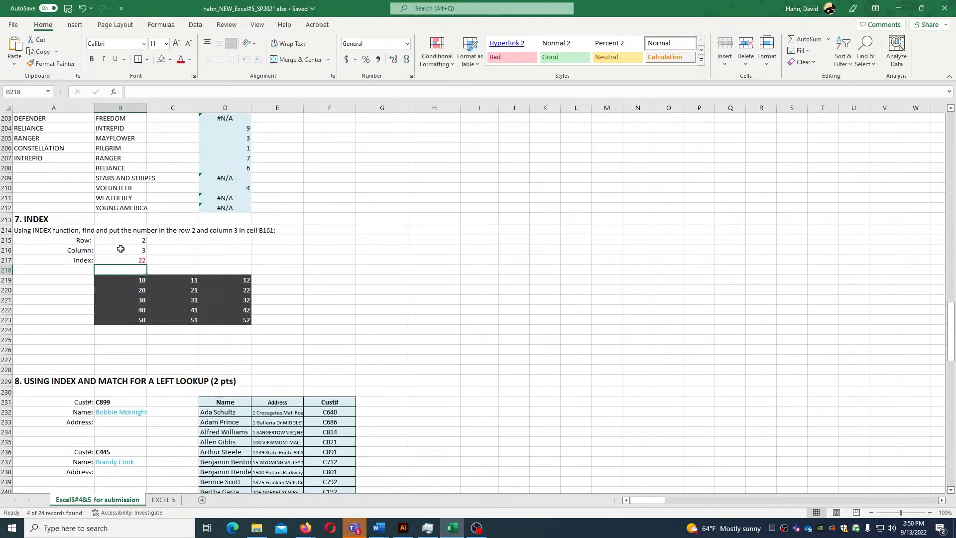
click(130, 261)
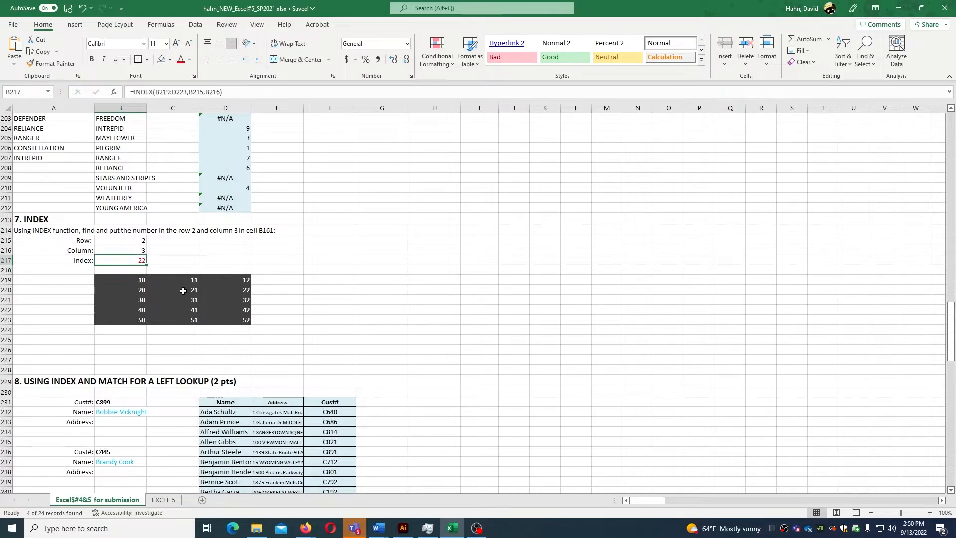
click(235, 291)
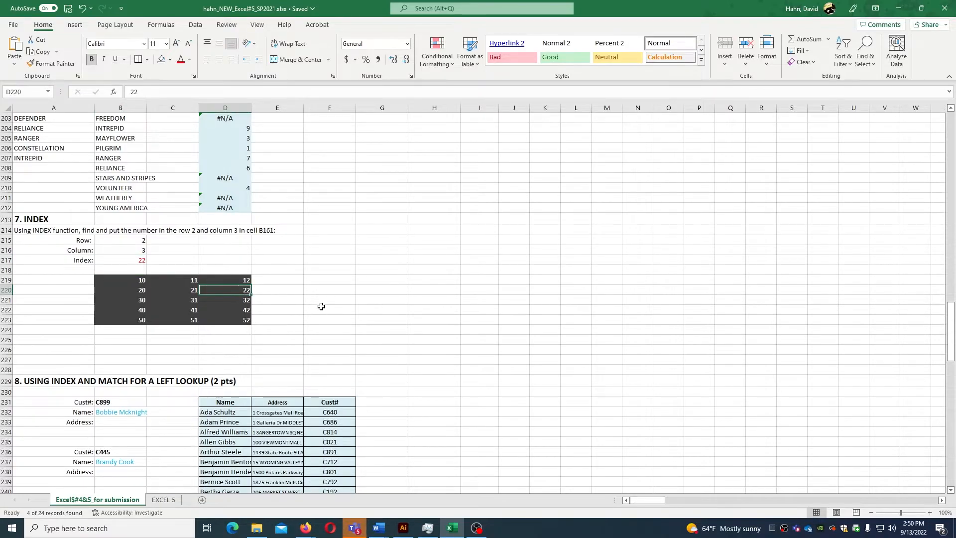
scroll(323, 302, down, 7)
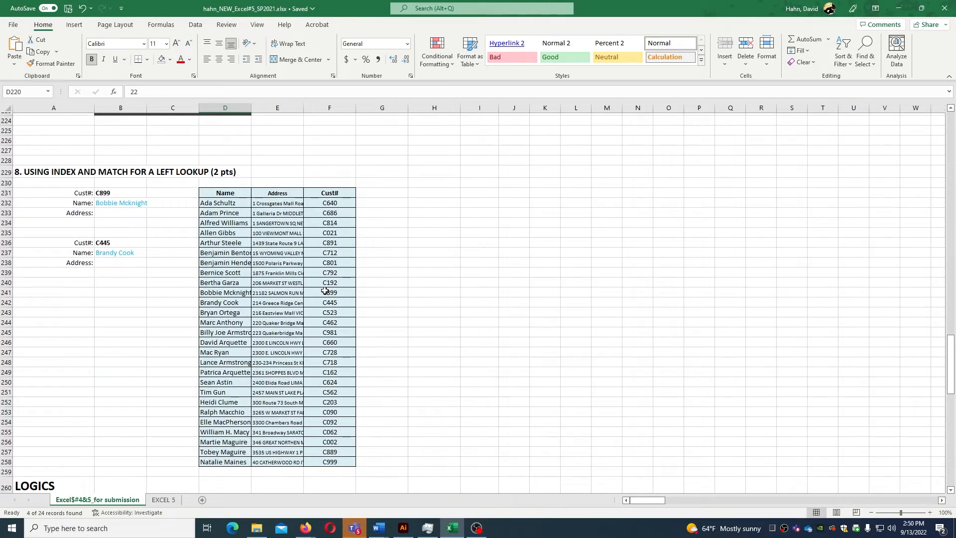
Examine the customer number, name and empty address cells of the second left lookup in B236:B238.
click(128, 254)
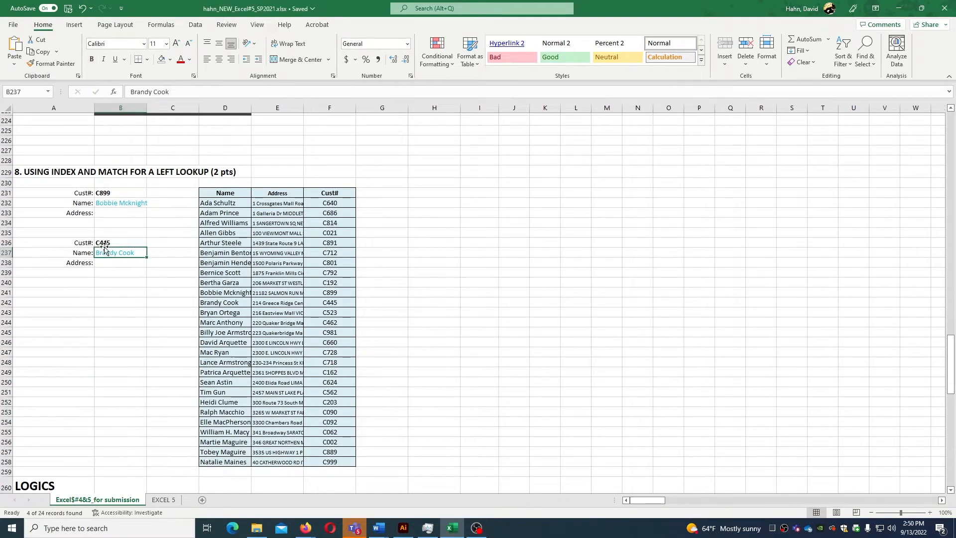
drag(104, 247, 120, 251)
click(495, 292)
double_click(129, 255)
drag(133, 254, 109, 265)
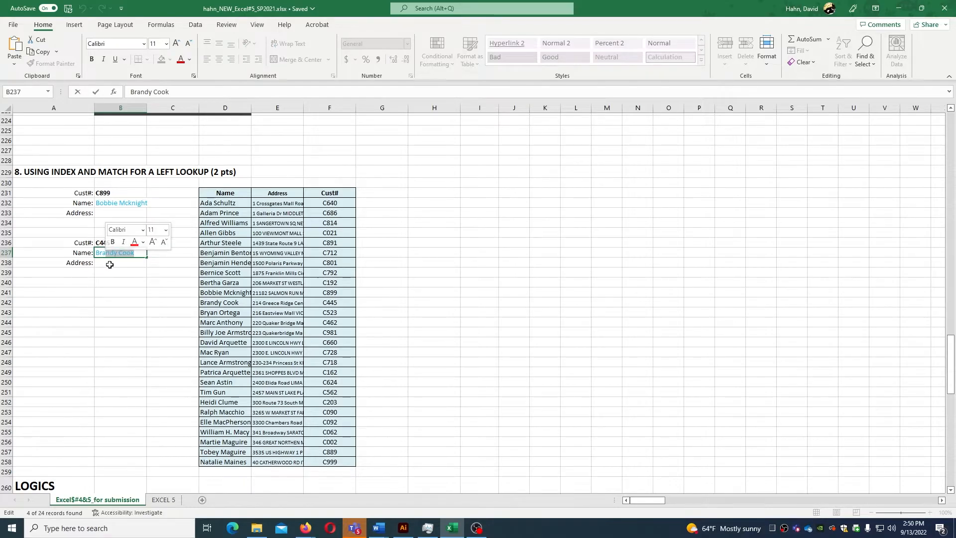
click(113, 263)
Start an INDEX formula in the first customer's Address cell B233 with the Address column E232:E258 as the array.
click(123, 215)
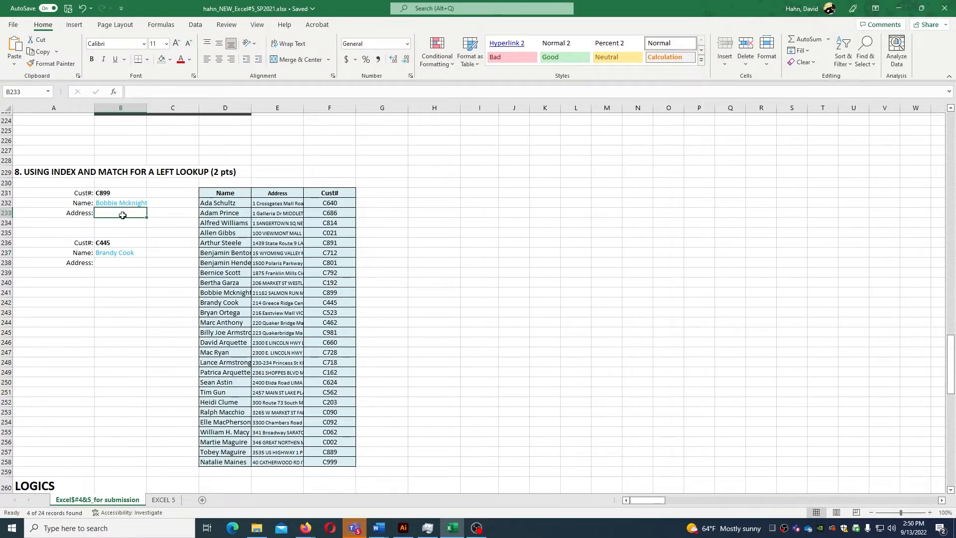
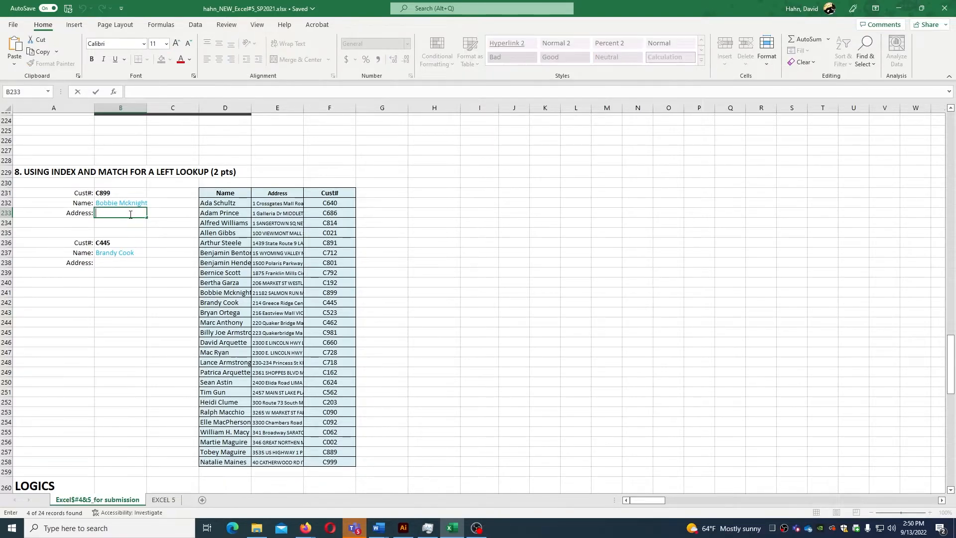
text(=)
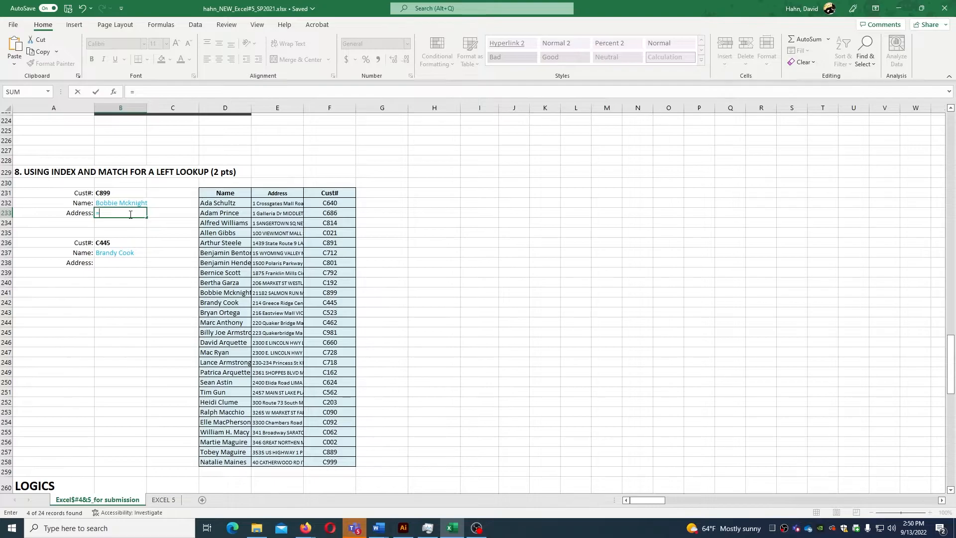
text(in)
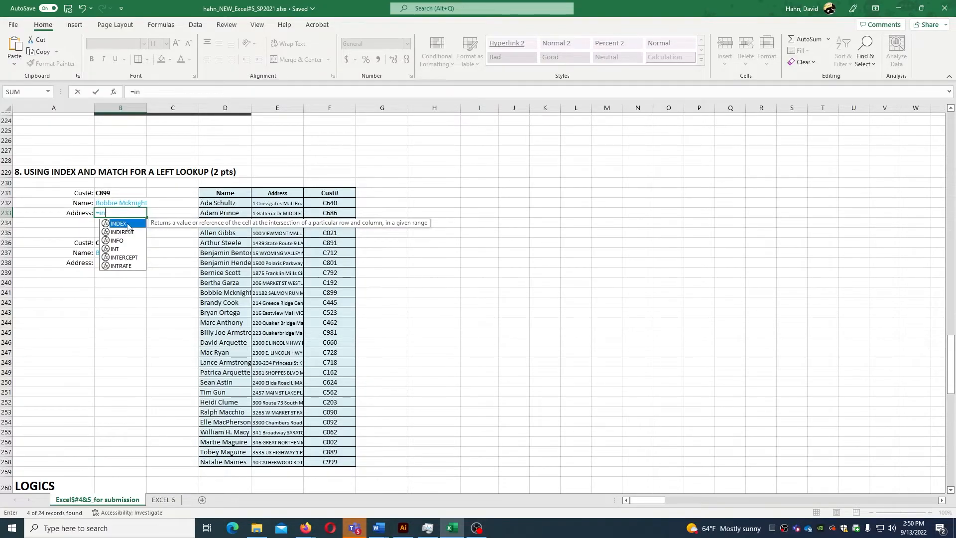
double_click(127, 224)
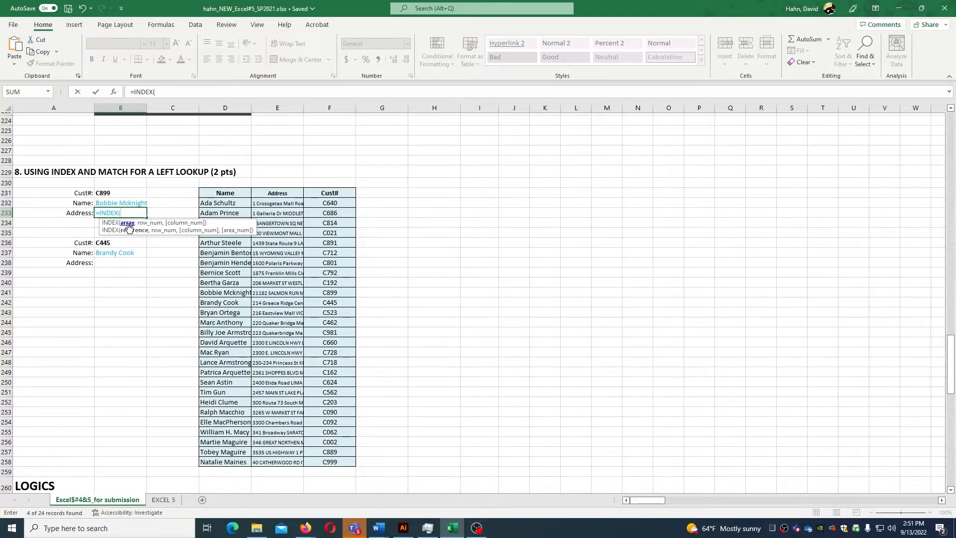
drag(270, 203, 276, 459)
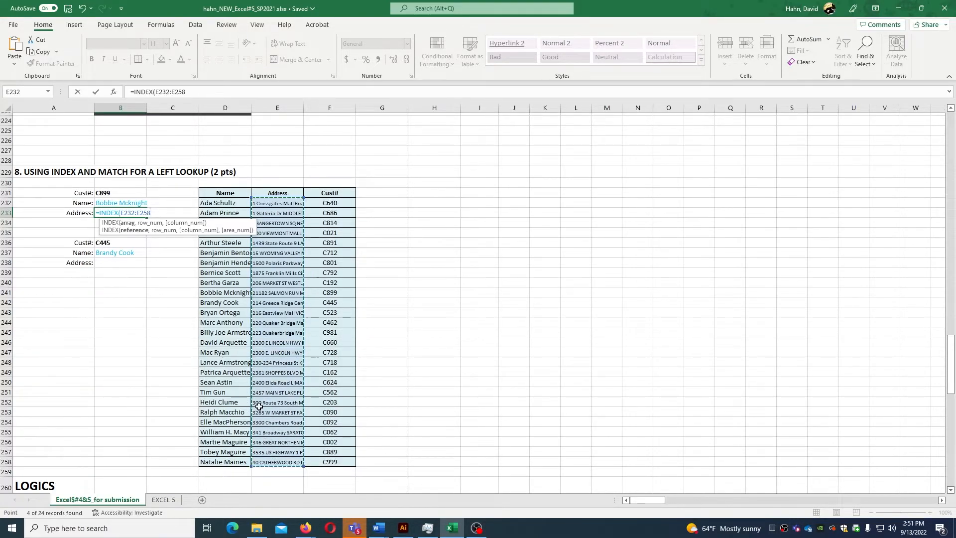
text(,)
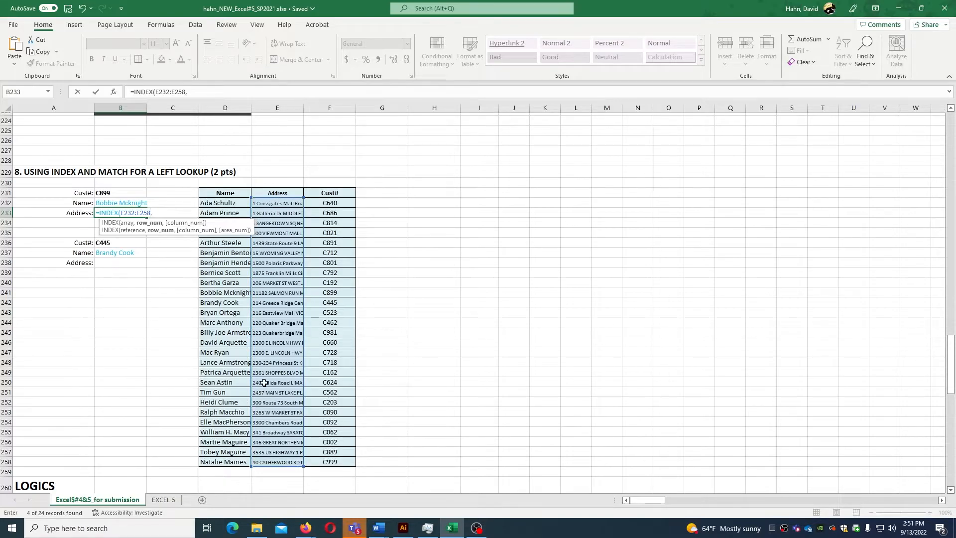
Complete the B233 formula with a nested exact MATCH (0) of B231 in F232:F258, and widen column C to fit the address.
text(match)
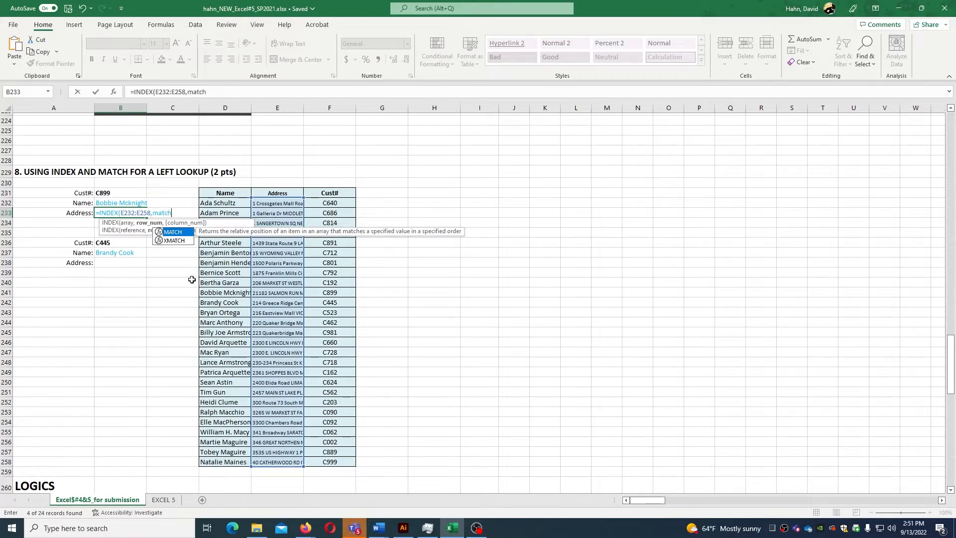
double_click(176, 233)
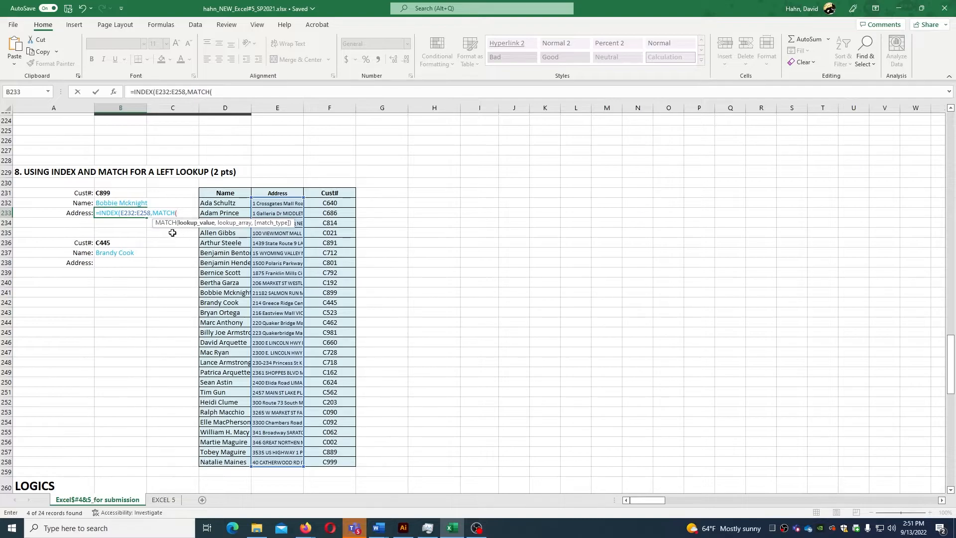
click(108, 193)
text(,)
drag(323, 202, 332, 460)
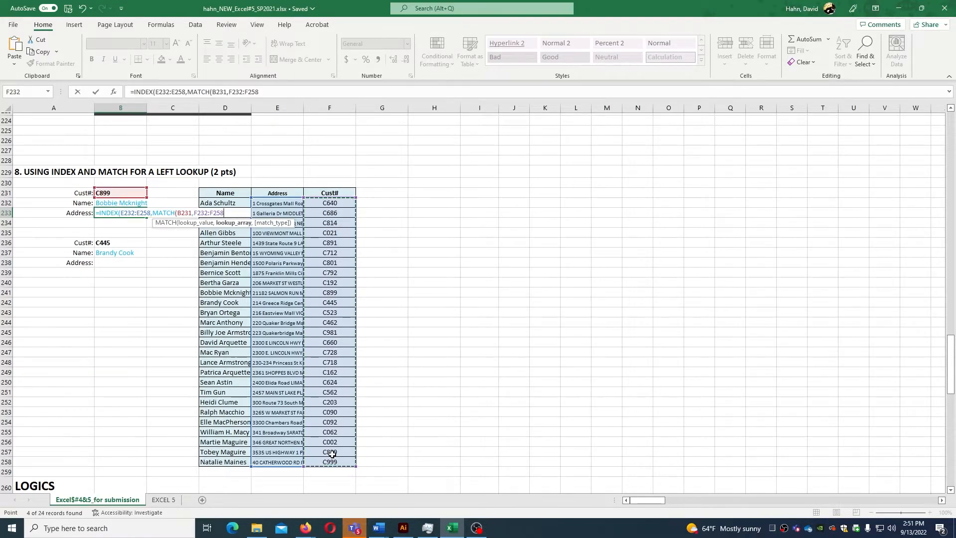
text(,)
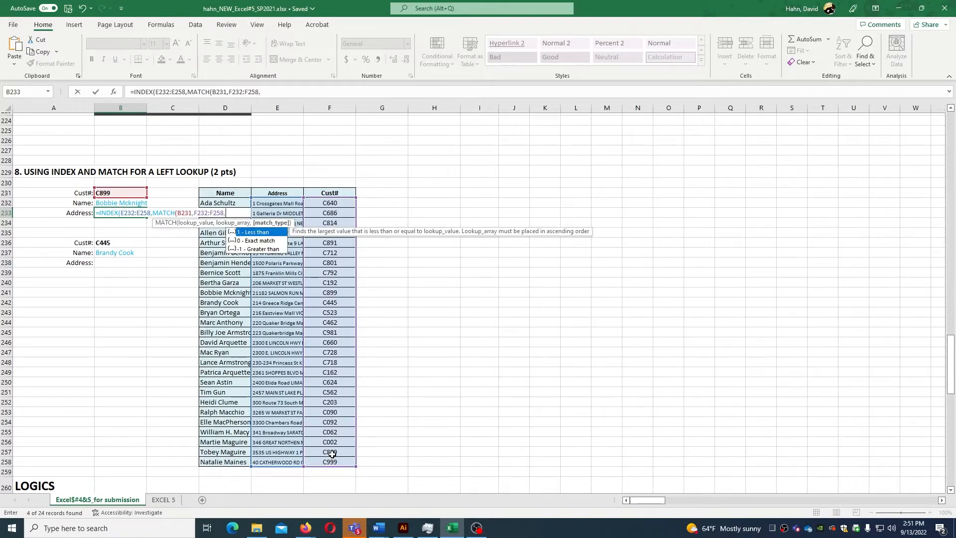
double_click(259, 242)
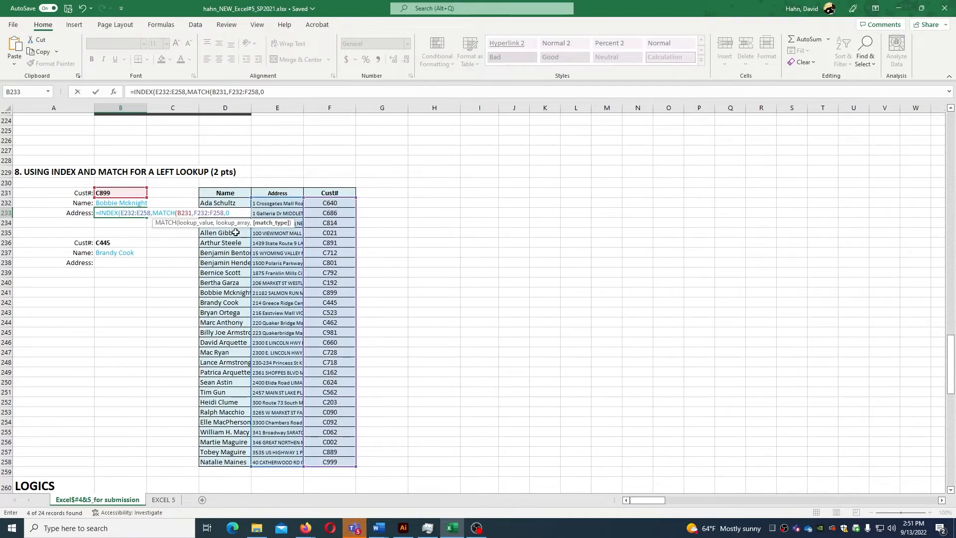
text())
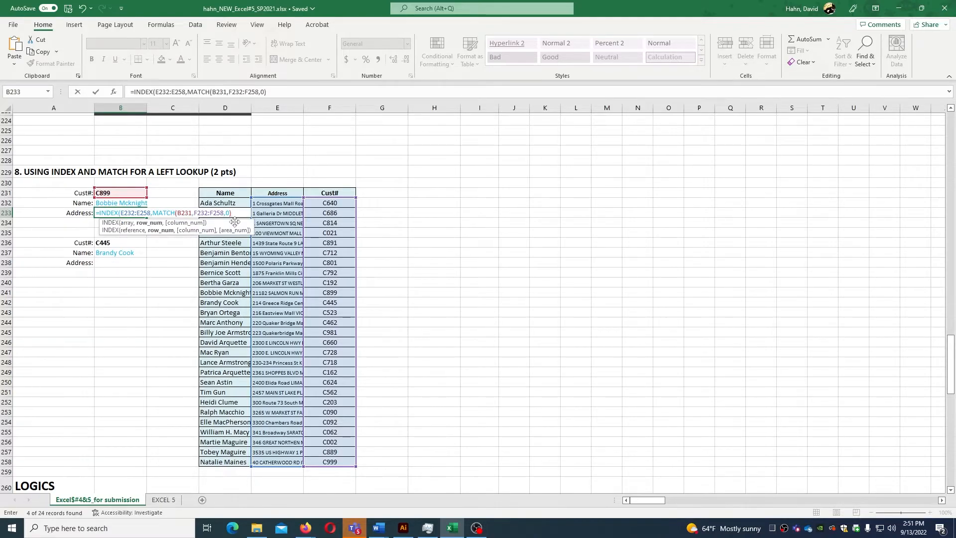
text())
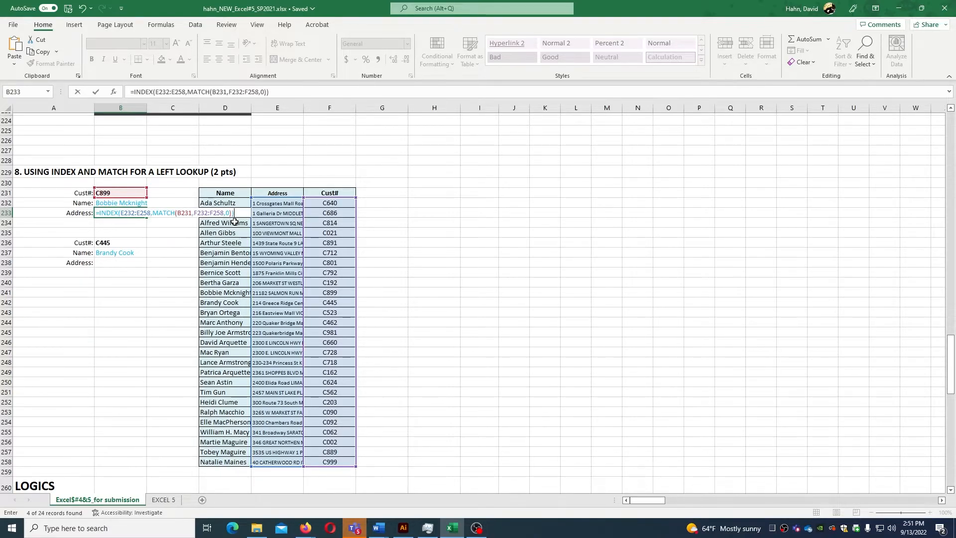
key(Return)
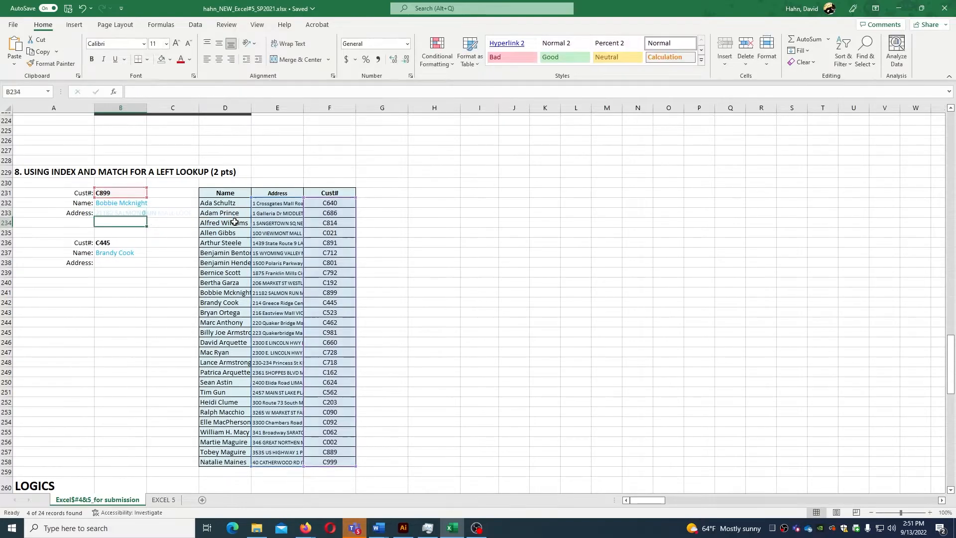
drag(197, 110, 309, 107)
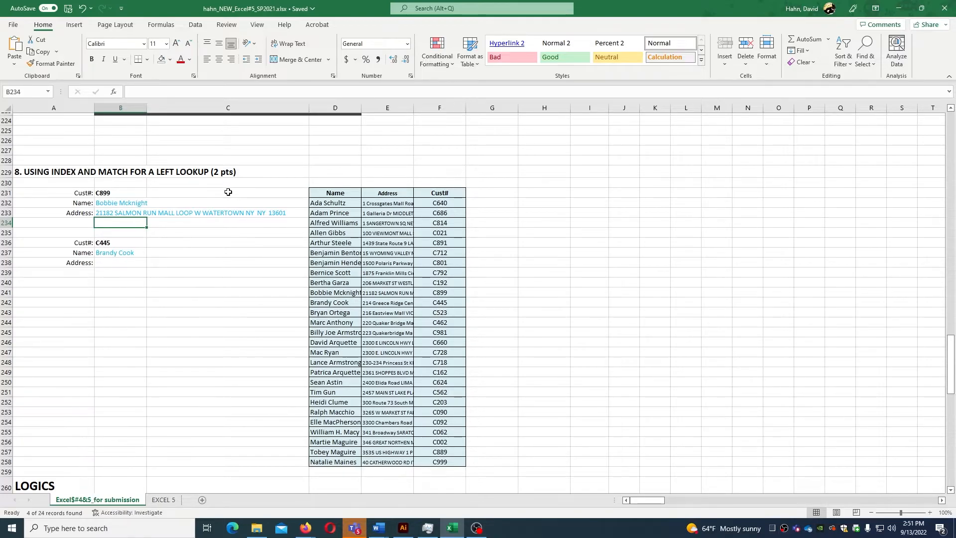
Start an INDEX formula in the second customer's Address cell B238 with the Address column E232:E258 as the array.
click(127, 263)
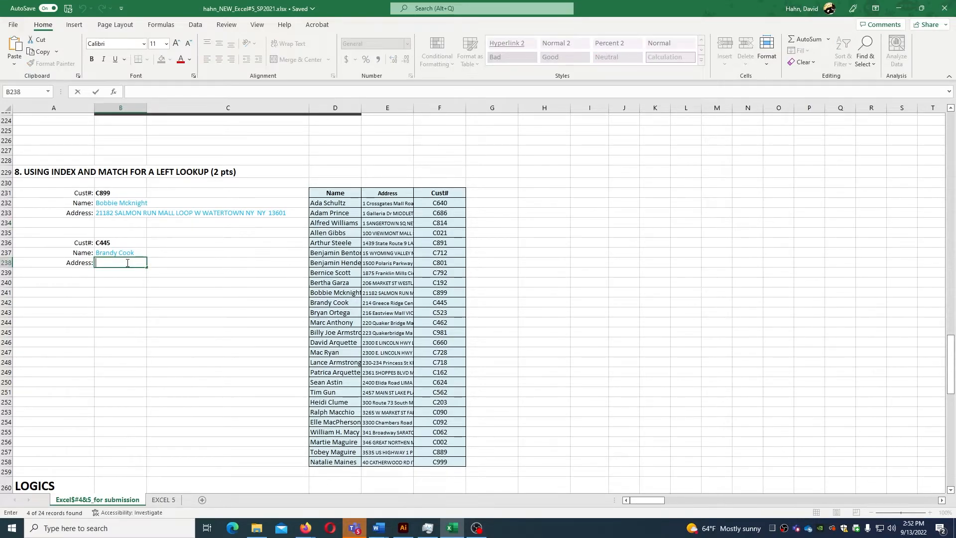
text(=in)
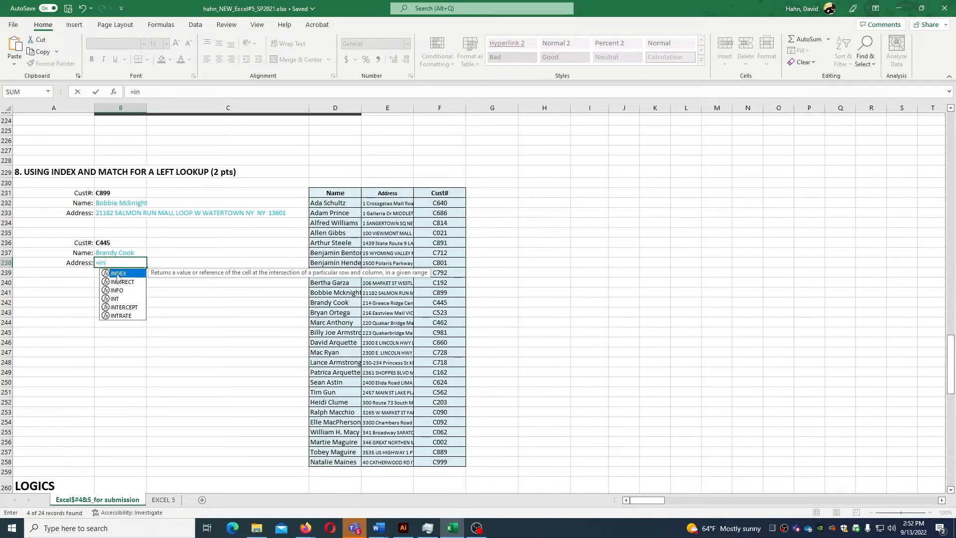
double_click(118, 274)
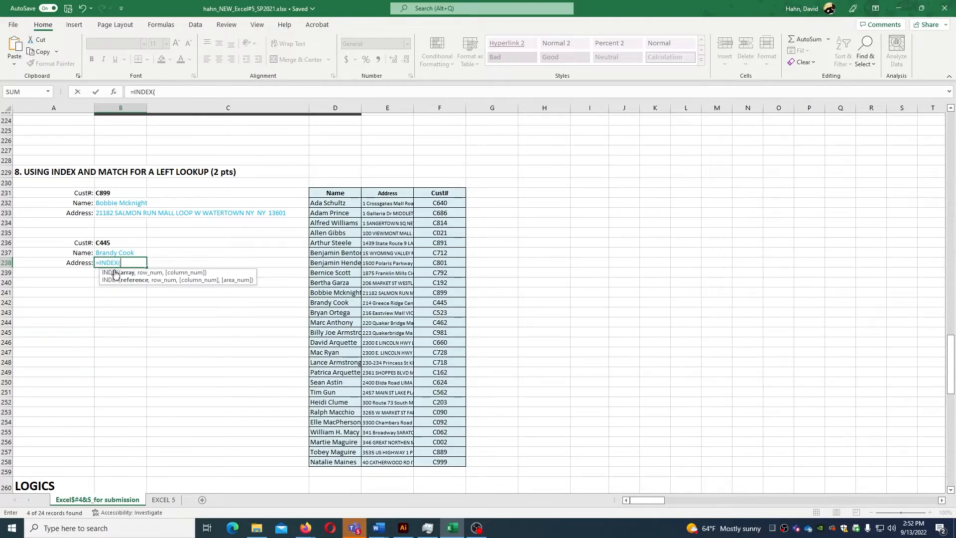
drag(377, 204, 371, 462)
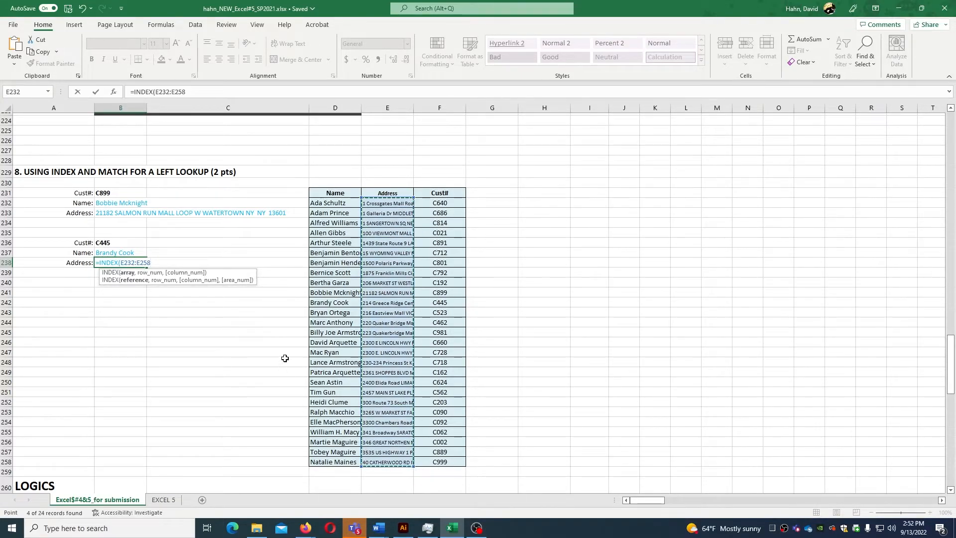
text(,)
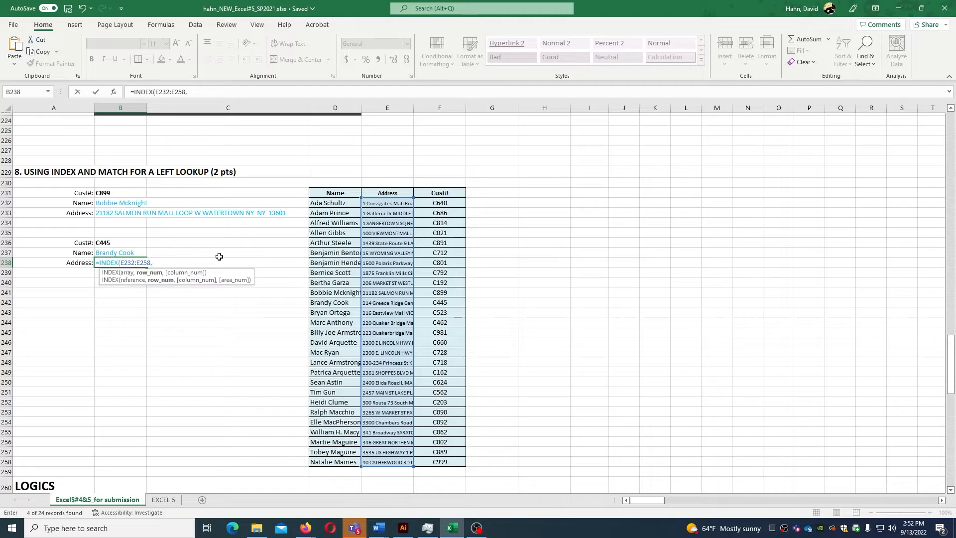
Complete the B238 formula with a nested MATCH of B236 in the Cust# column F232:F258, using exact match type 0.
text(mat)
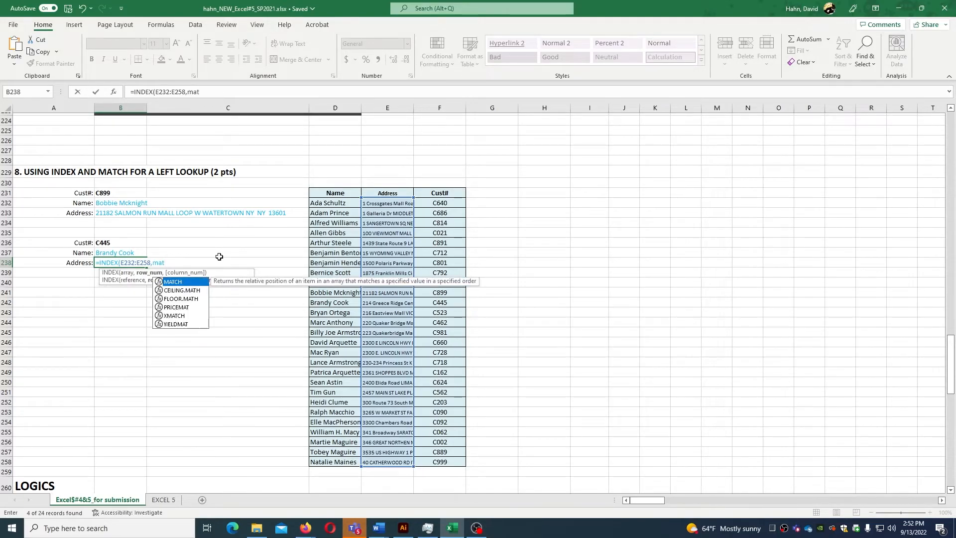
double_click(193, 282)
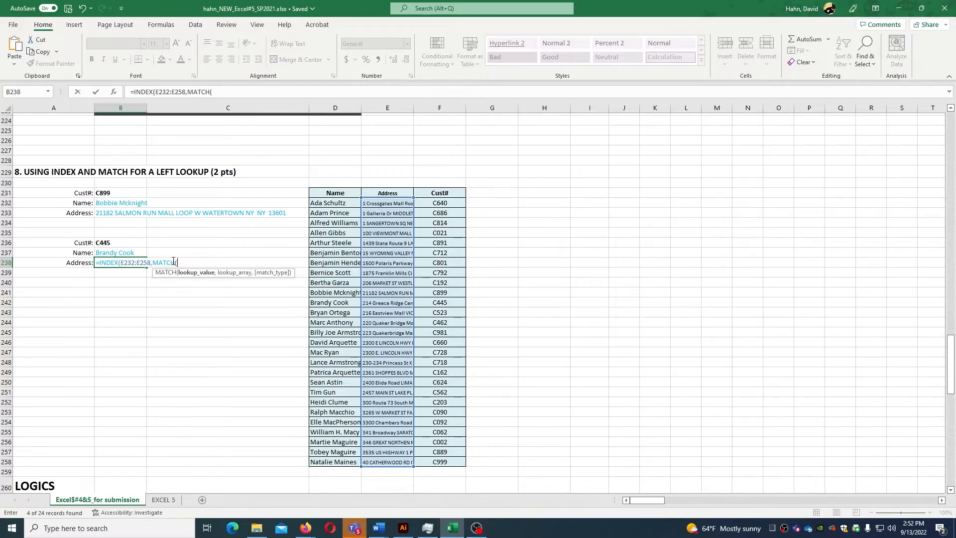
click(109, 243)
text(,)
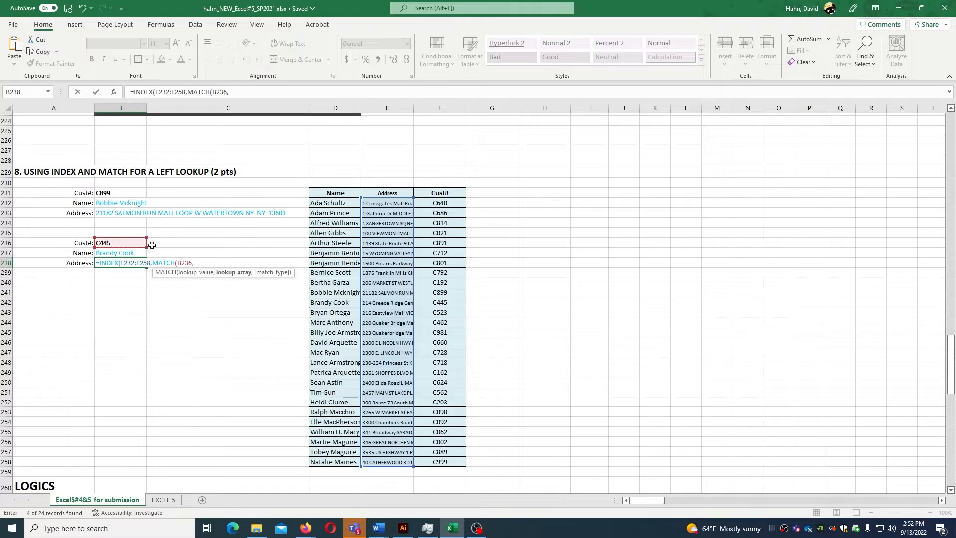
drag(429, 202, 445, 462)
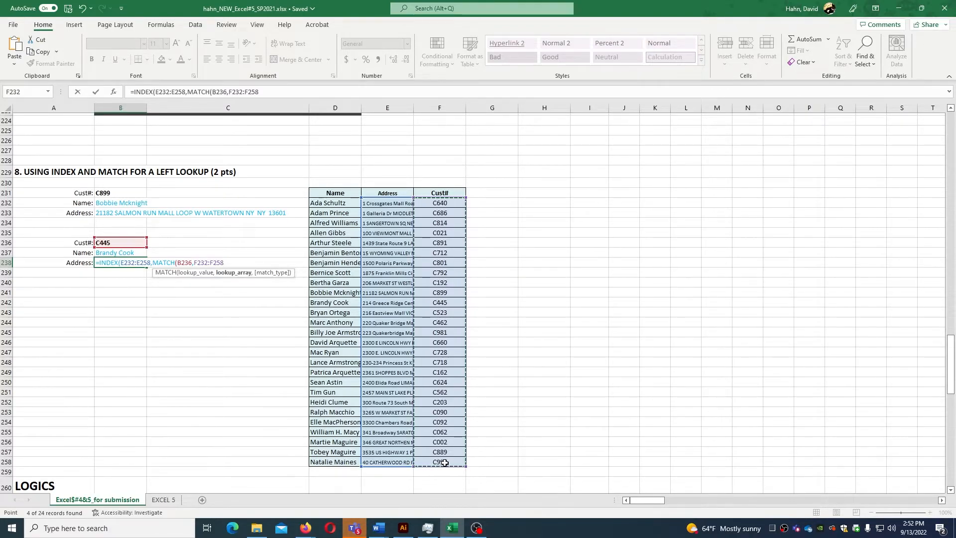
text(,)
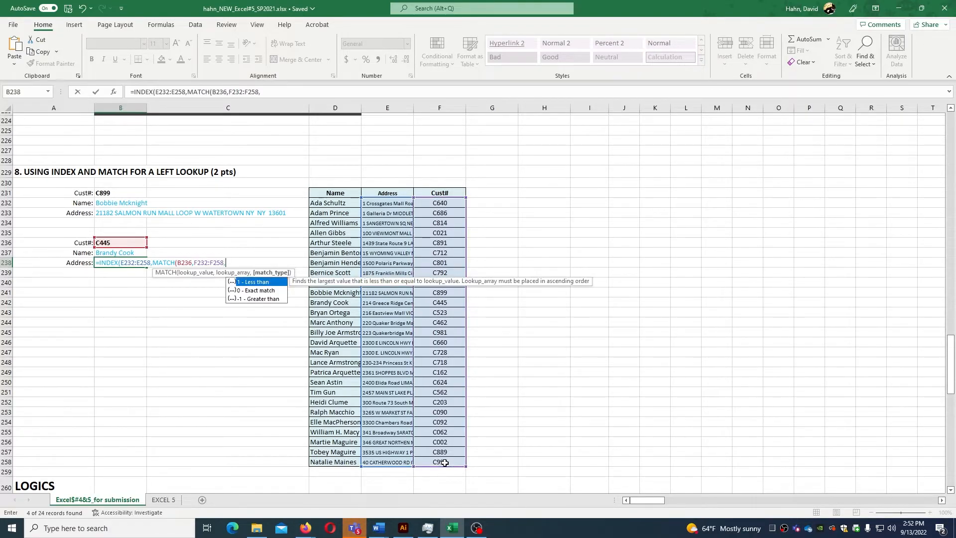
double_click(256, 291)
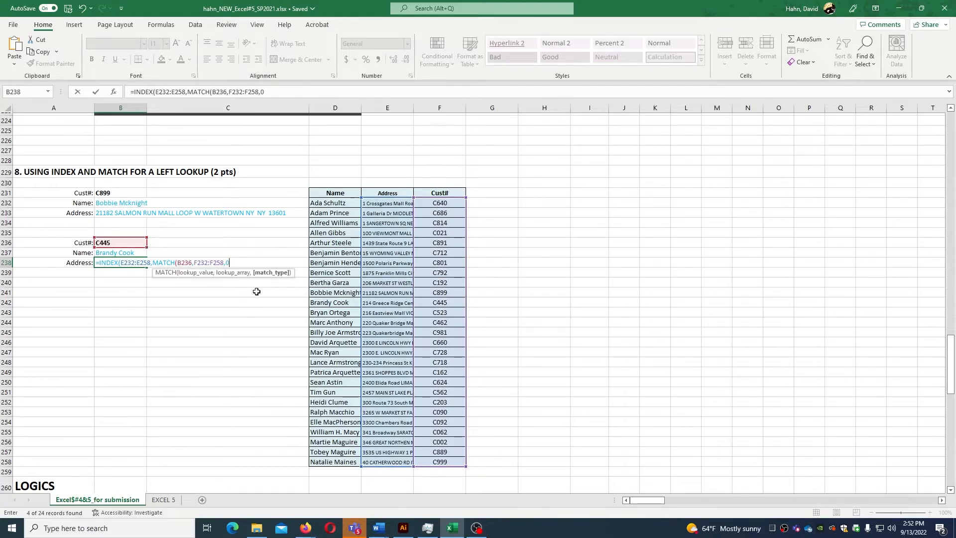
text()))
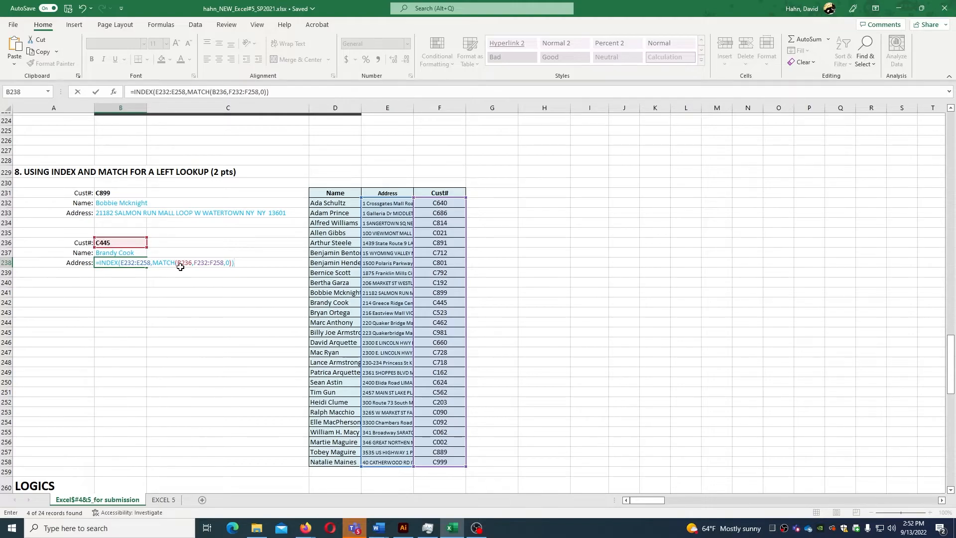
key(Return)
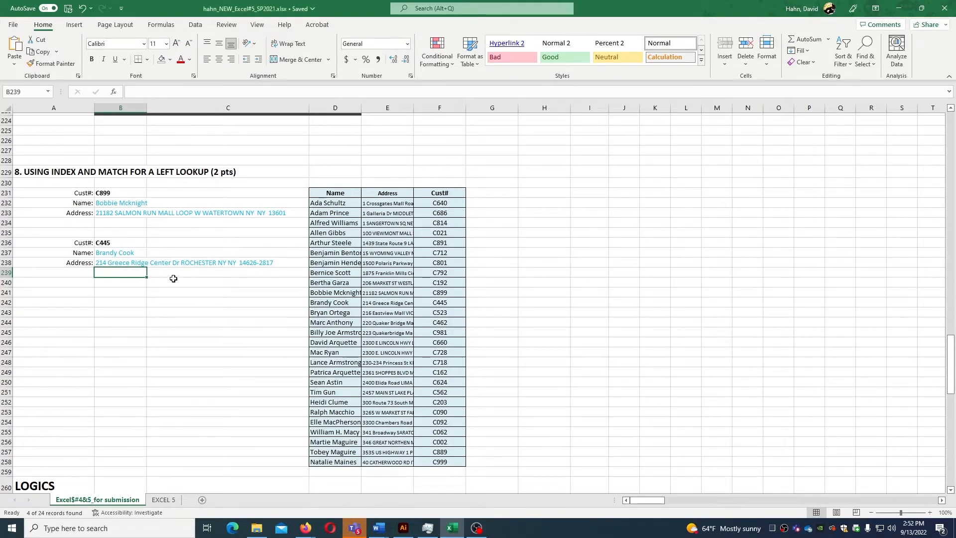
Examine the section 9 commission rules, the GP% formula in E267 and the Revenue values in C267:C271.
scroll(188, 310, down, 6)
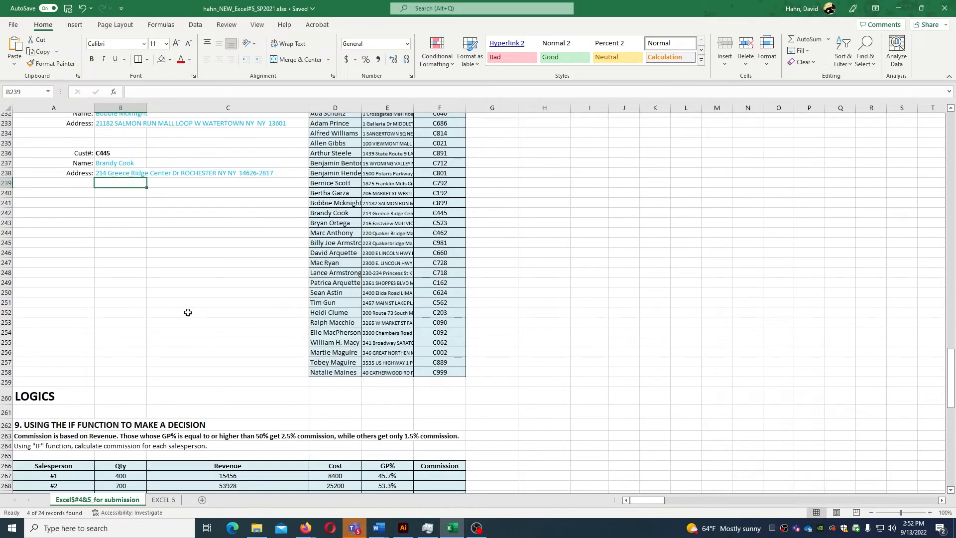
scroll(188, 312, down, 2)
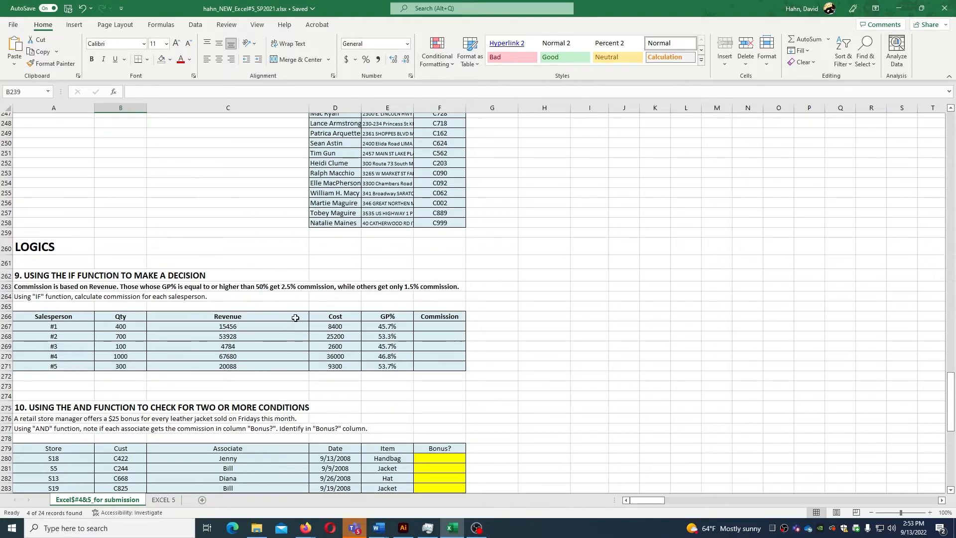
click(371, 326)
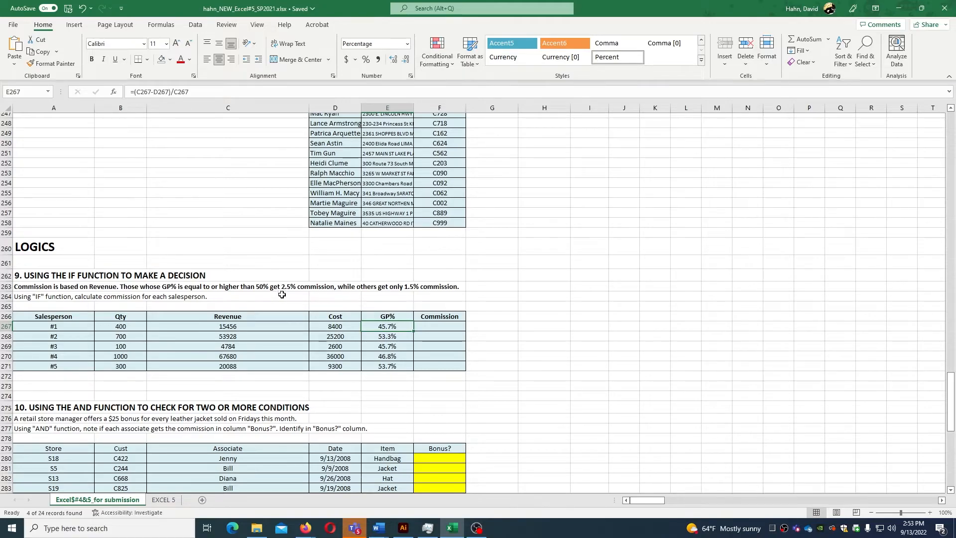
drag(242, 327, 244, 367)
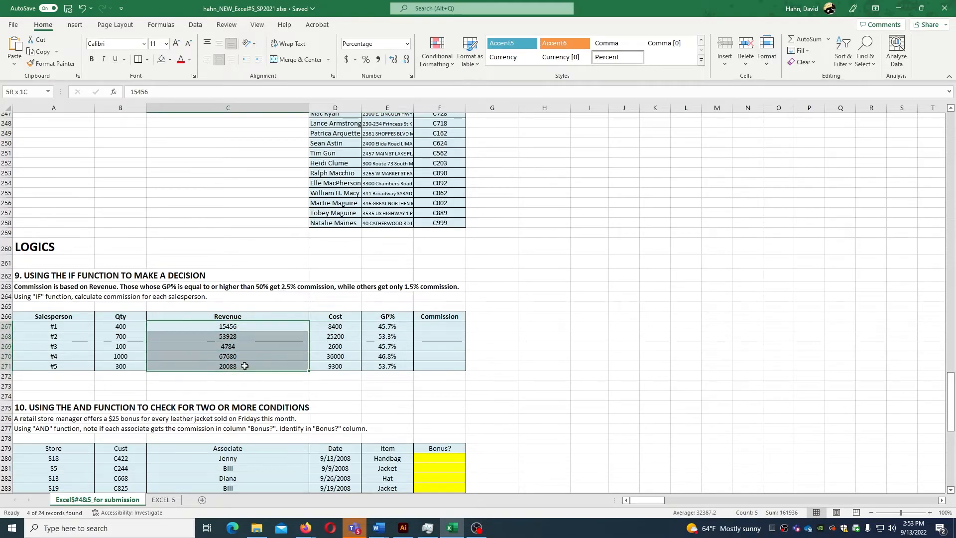
Apply the dollar accounting format to Revenue C267:C271 and start an IF formula in F267 with the logical test E267>=50%.
click(346, 59)
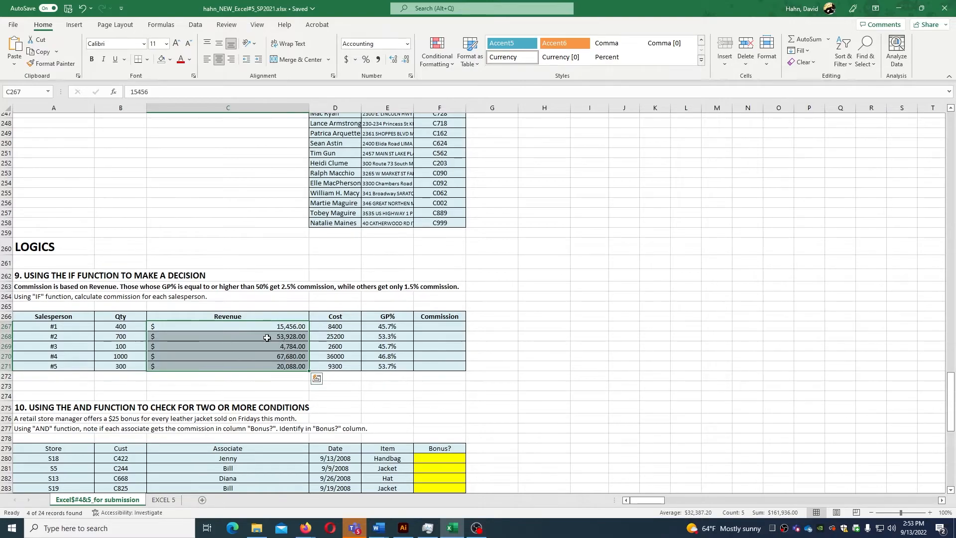
double_click(422, 329)
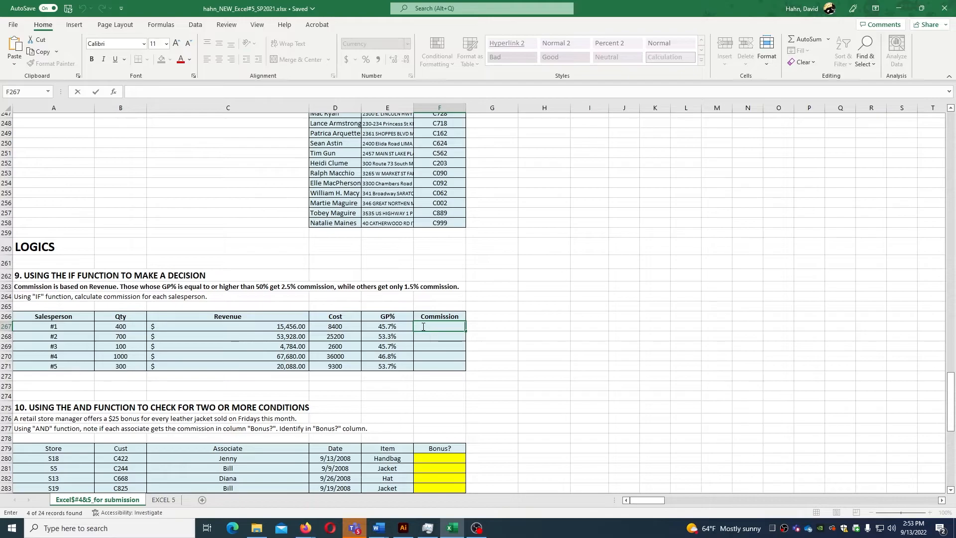
text(=)
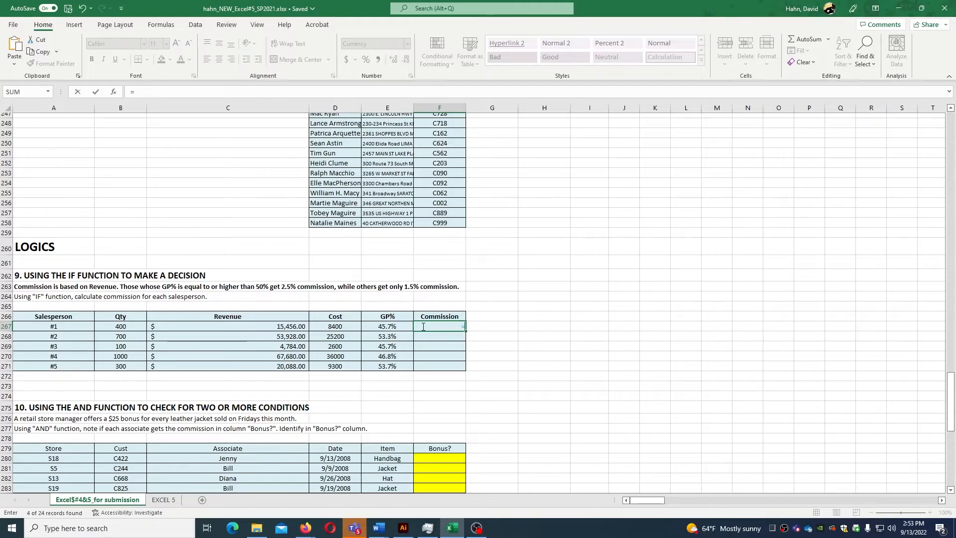
text(if)
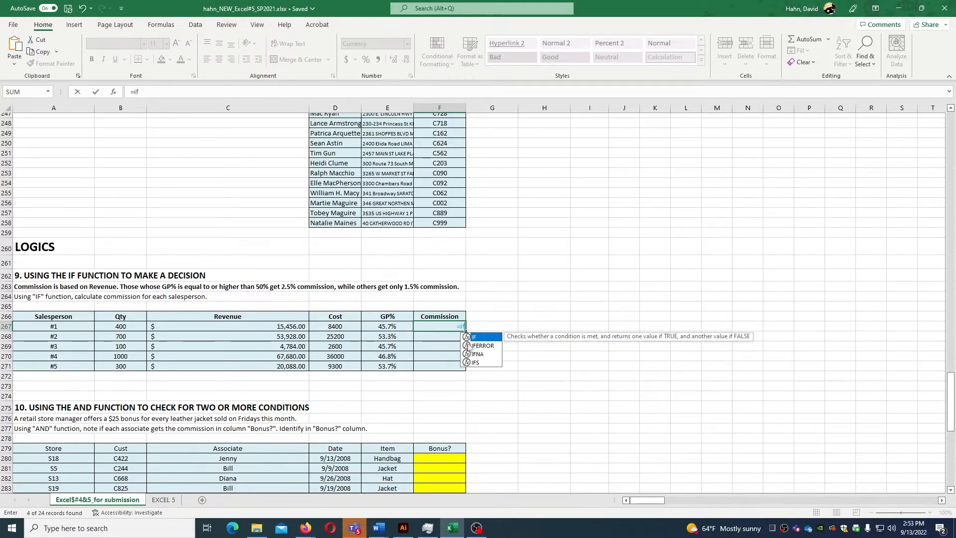
double_click(475, 338)
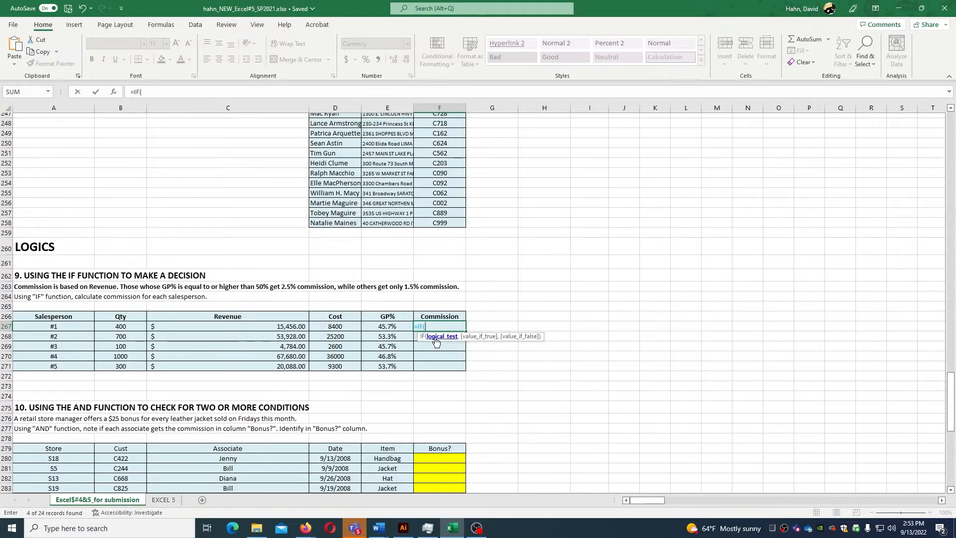
click(386, 327)
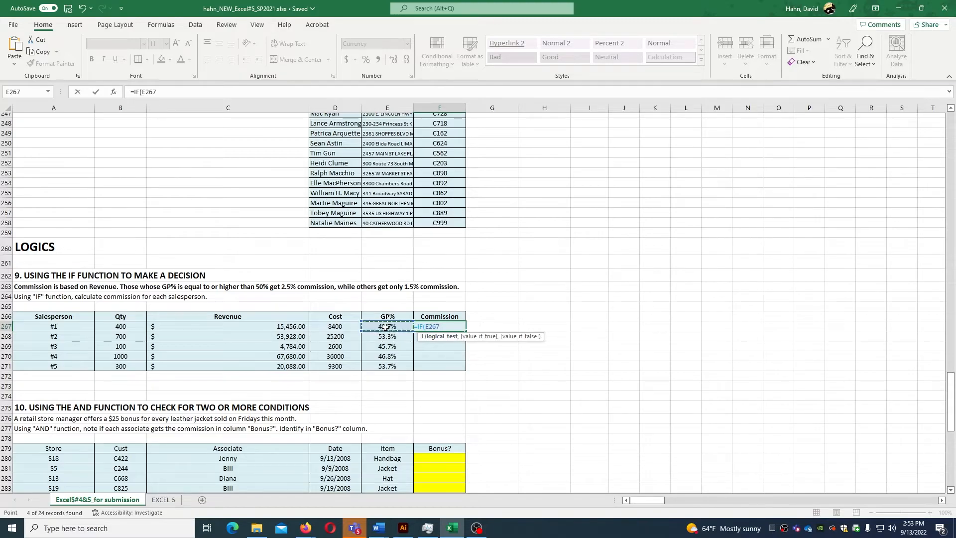
text(>=50%)
text(,)
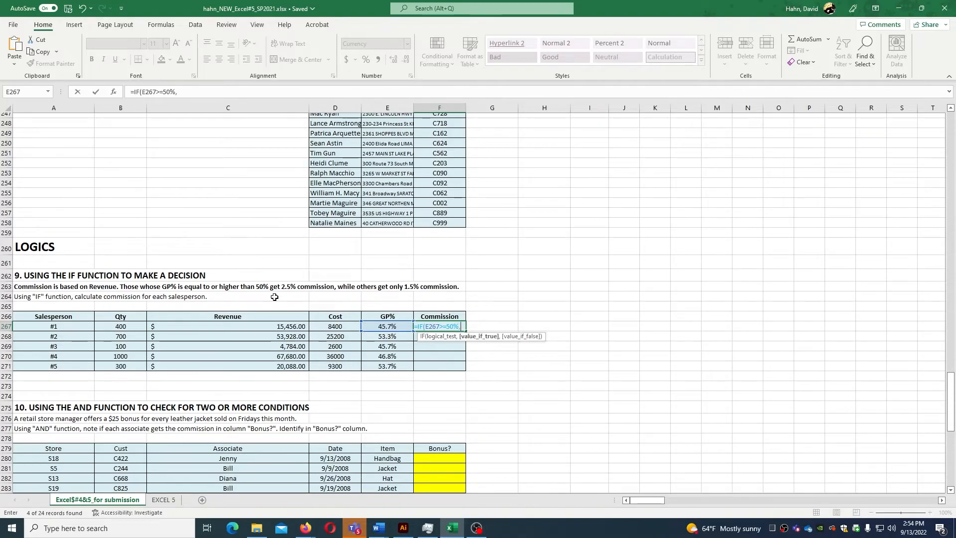
Complete the F267 IF formula with C267*2.5% as the true value and C267*1.5% as the false value.
click(246, 327)
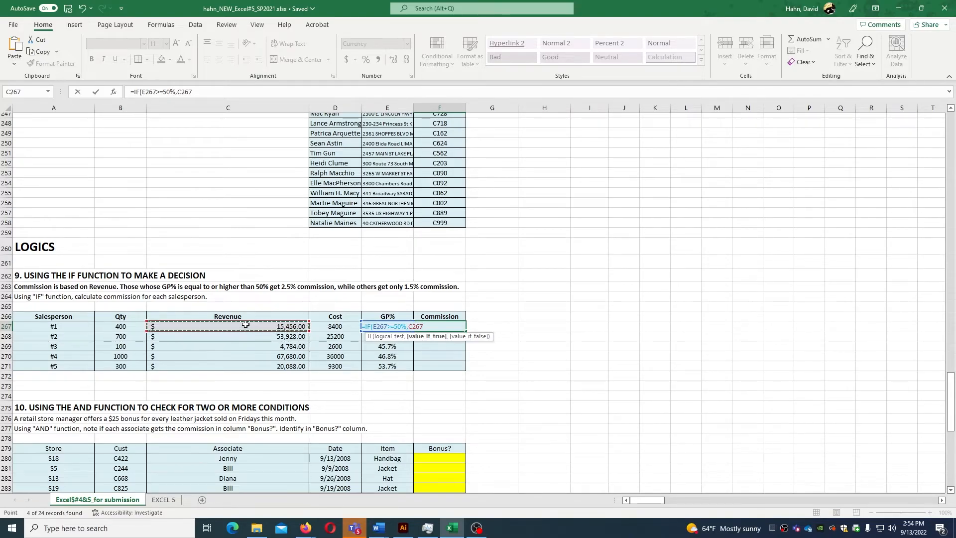
text(*)
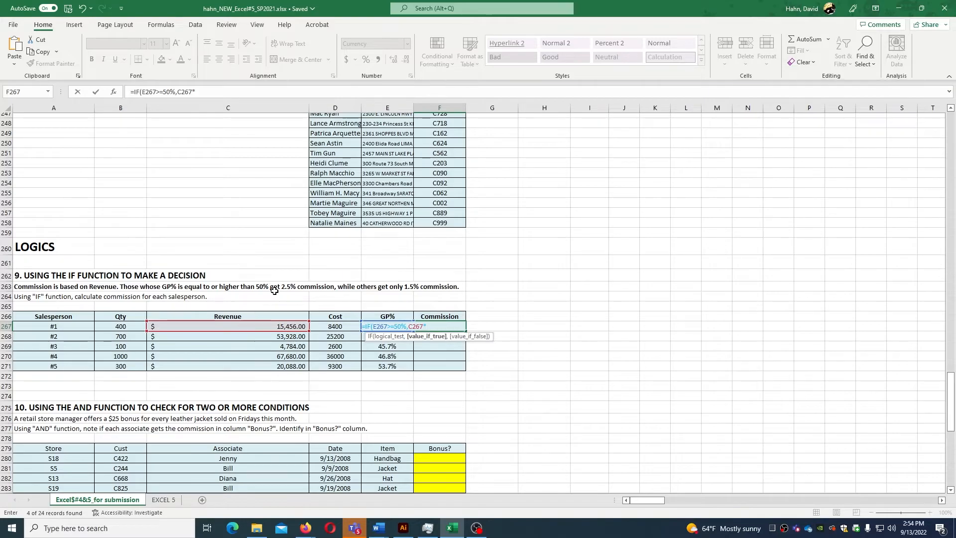
text(2.5%,)
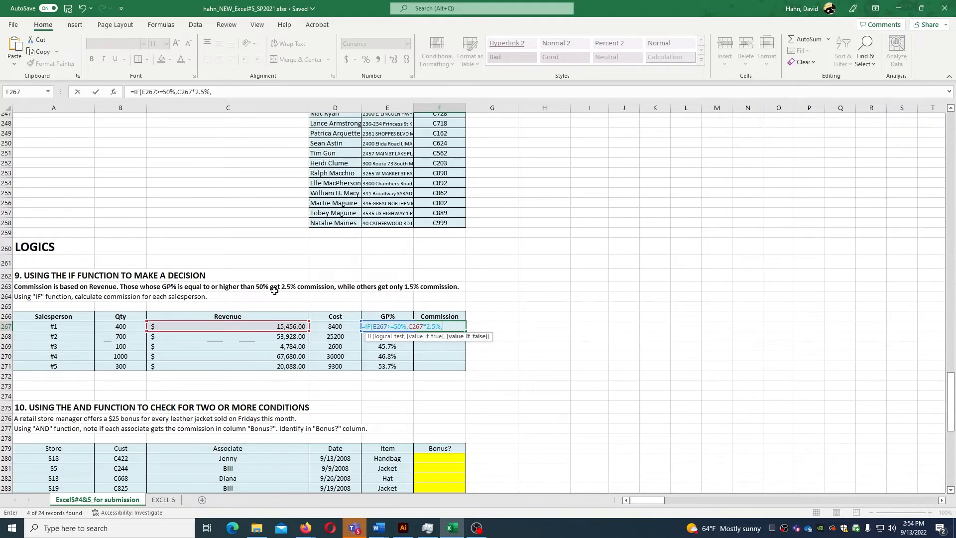
click(261, 327)
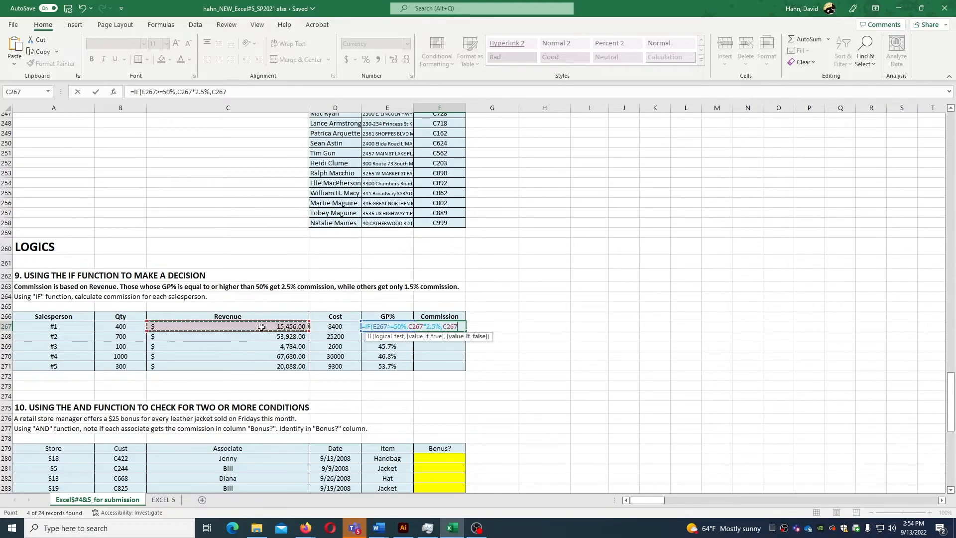
text(*)
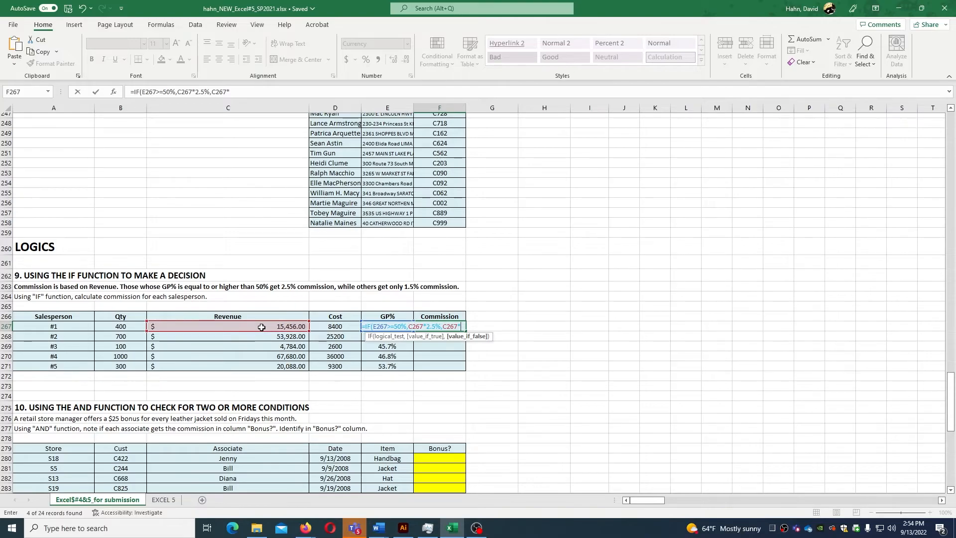
text(1.5)
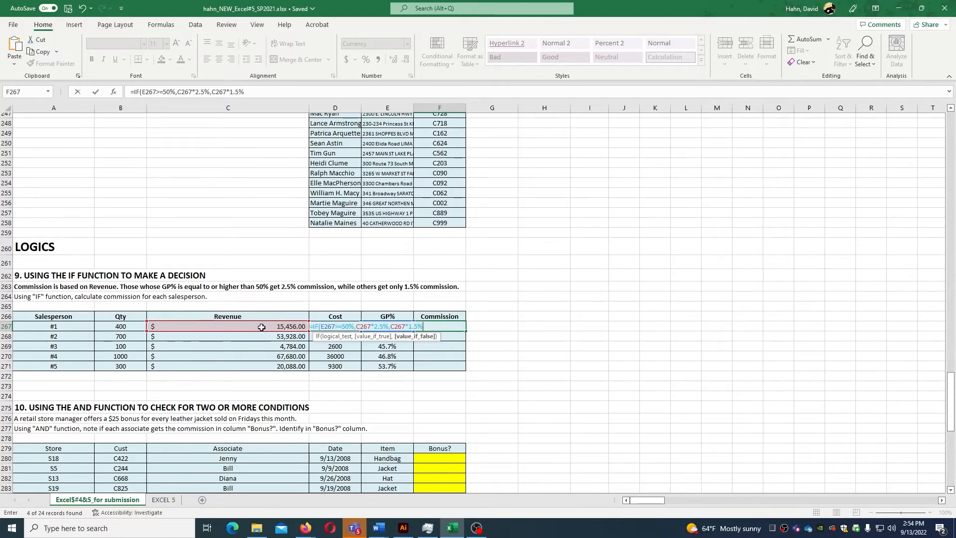
key(Return)
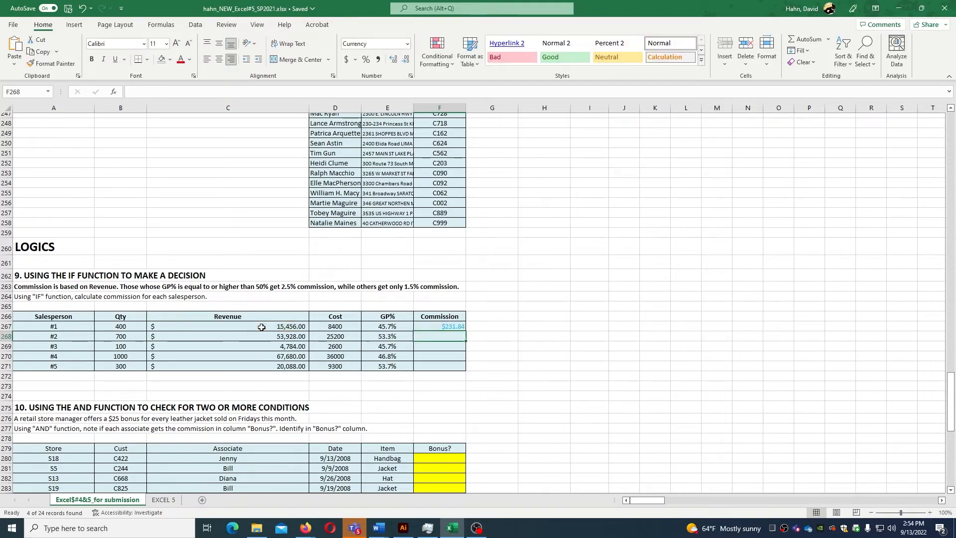
Fill the F267 commission formula down through F271 for the remaining salespersons.
scroll(262, 327, up, 1)
click(458, 357)
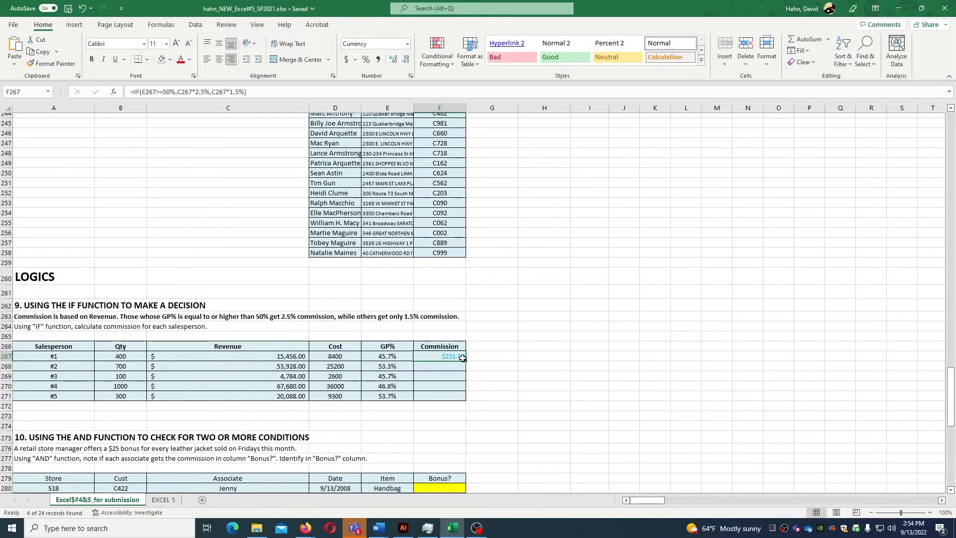
drag(462, 357, 466, 398)
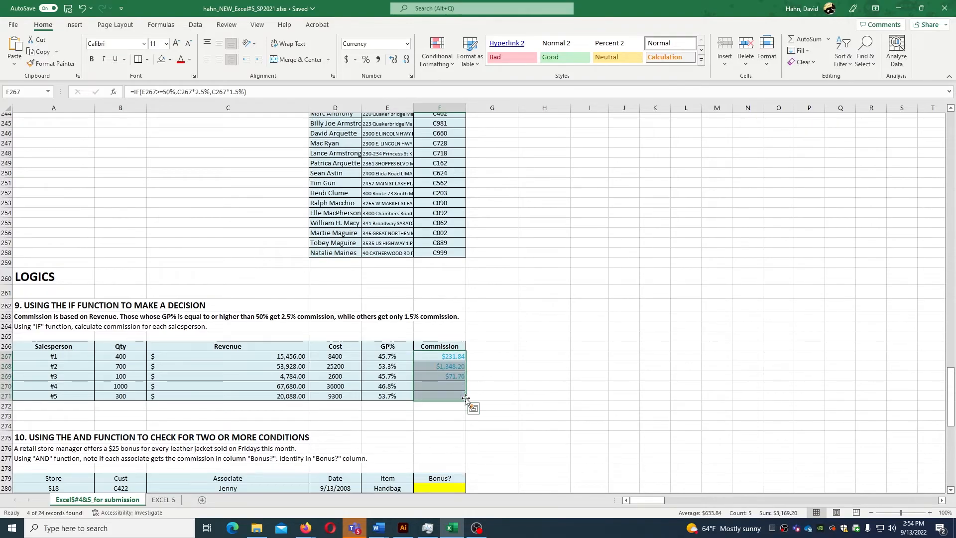
Start an AND formula in the first Bonus? cell F280 of section 10 with the condition E280="jacket".
scroll(518, 399, down, 6)
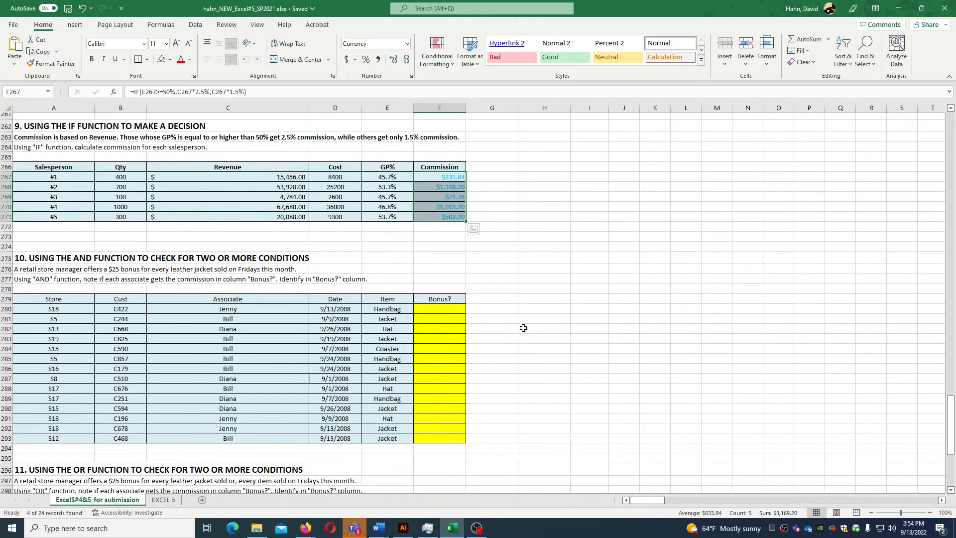
scroll(531, 324, down, 2)
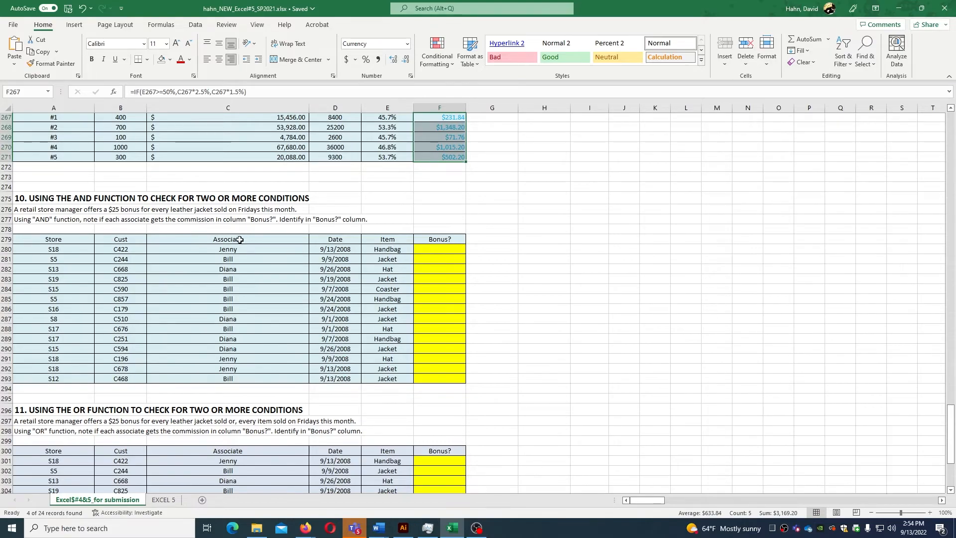
click(382, 281)
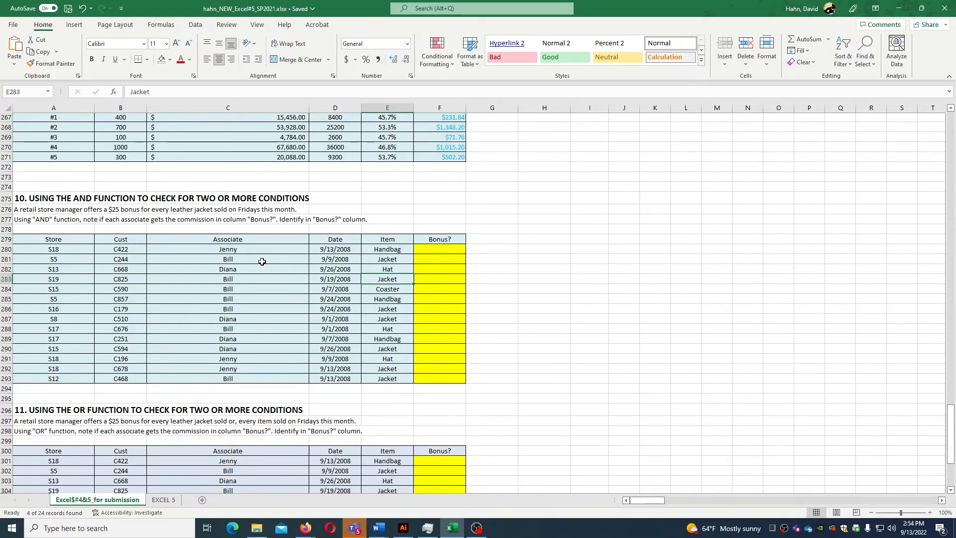
click(336, 280)
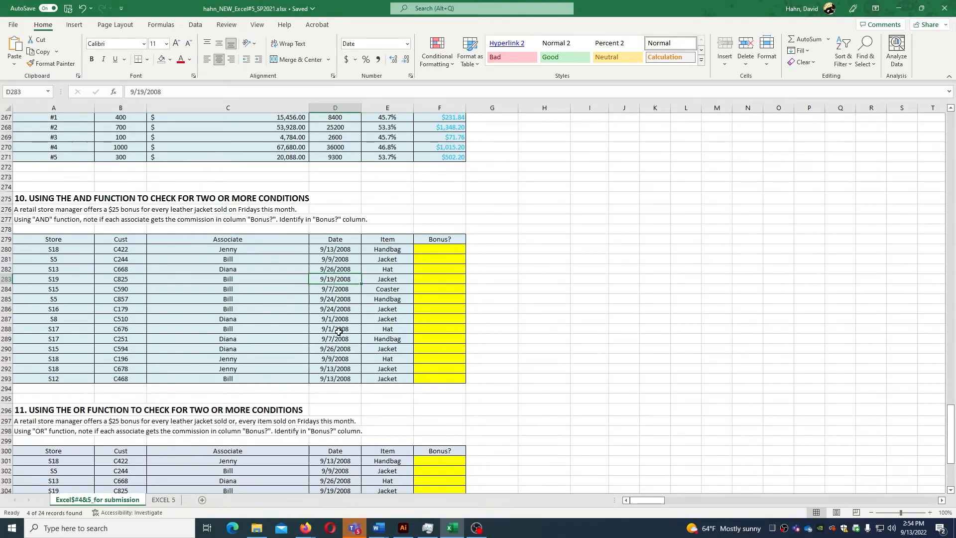
click(331, 369)
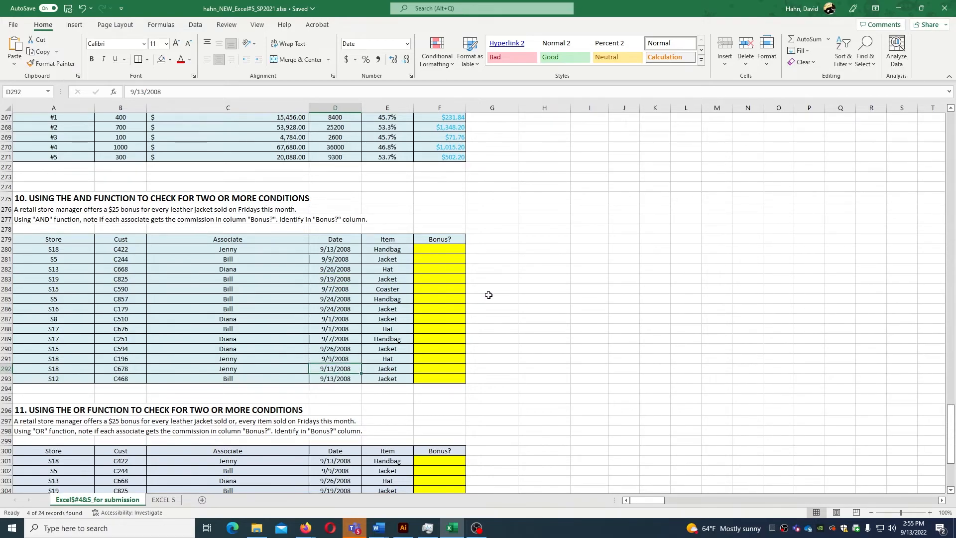
click(444, 249)
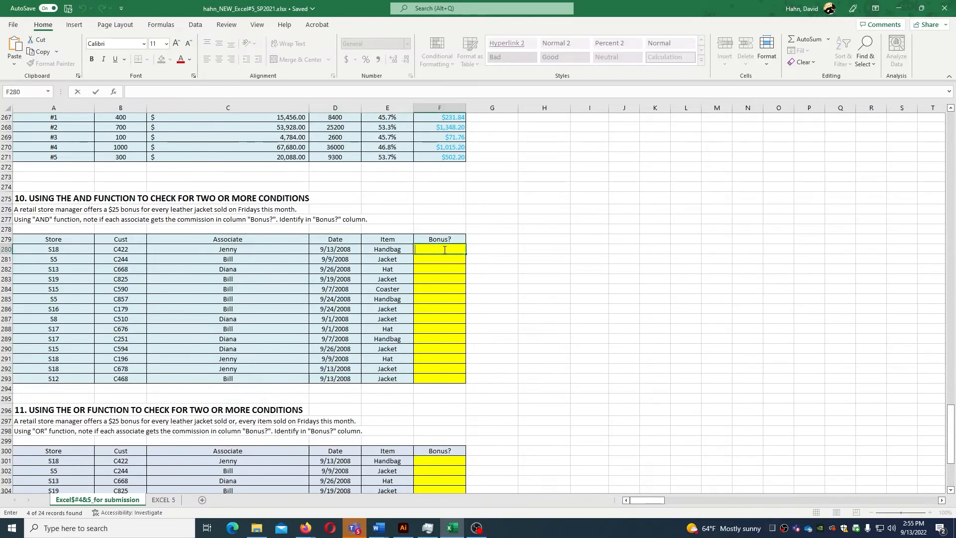
text(=an)
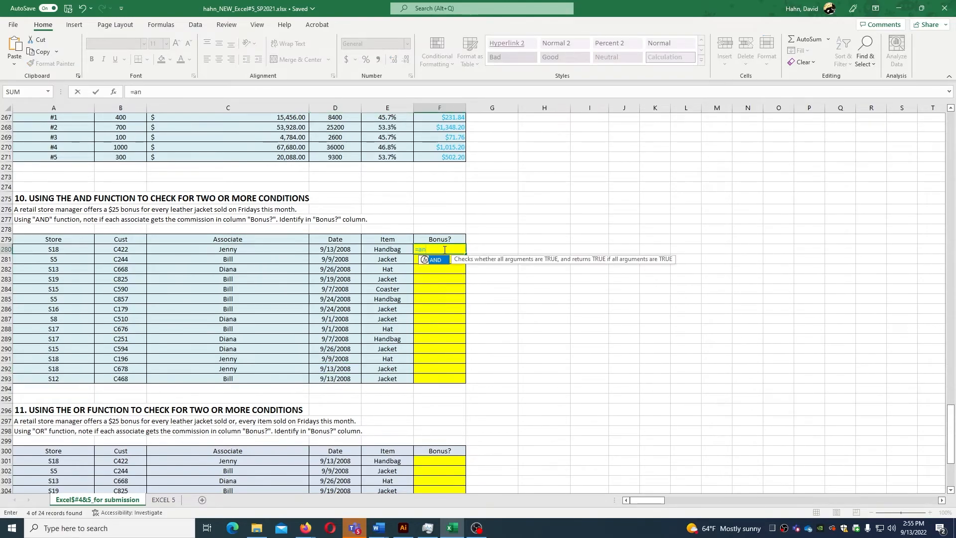
double_click(437, 260)
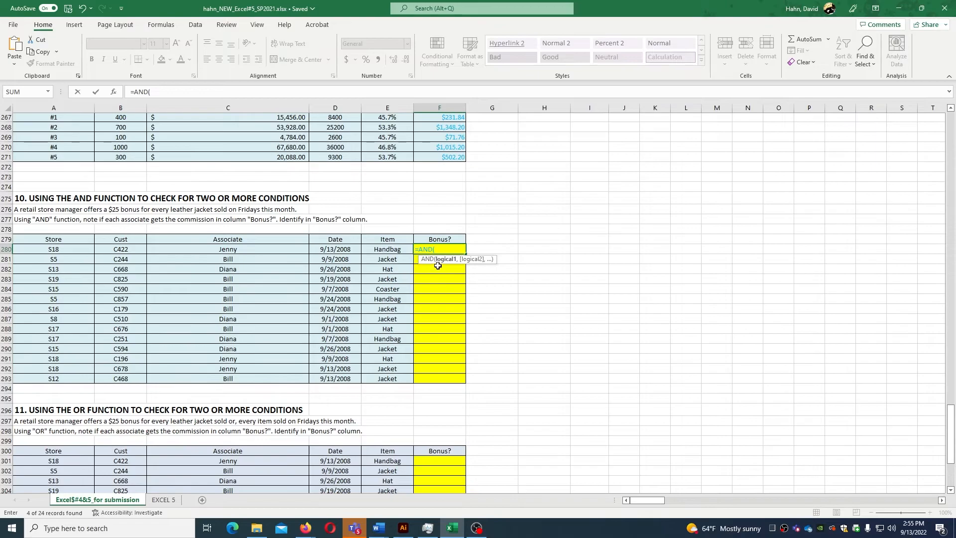
click(388, 250)
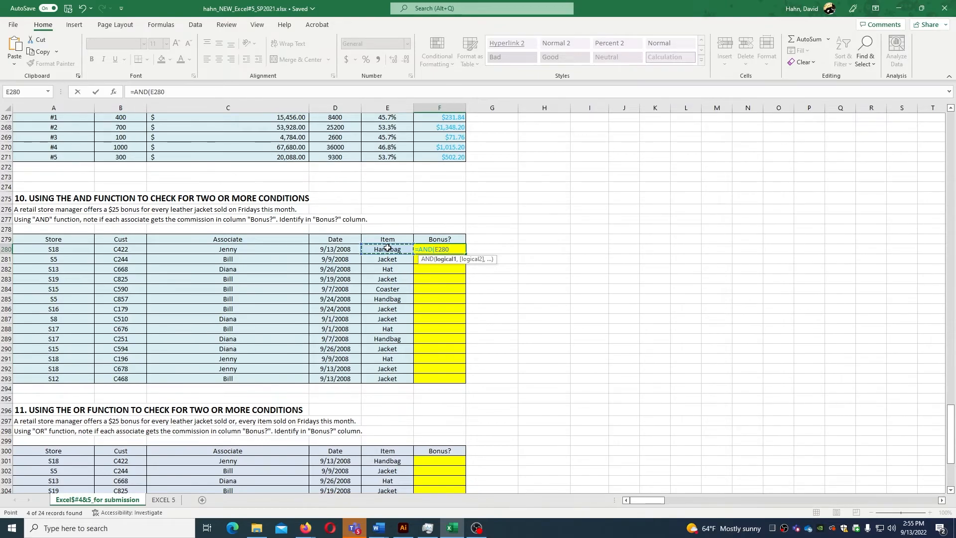
text(="jacket)
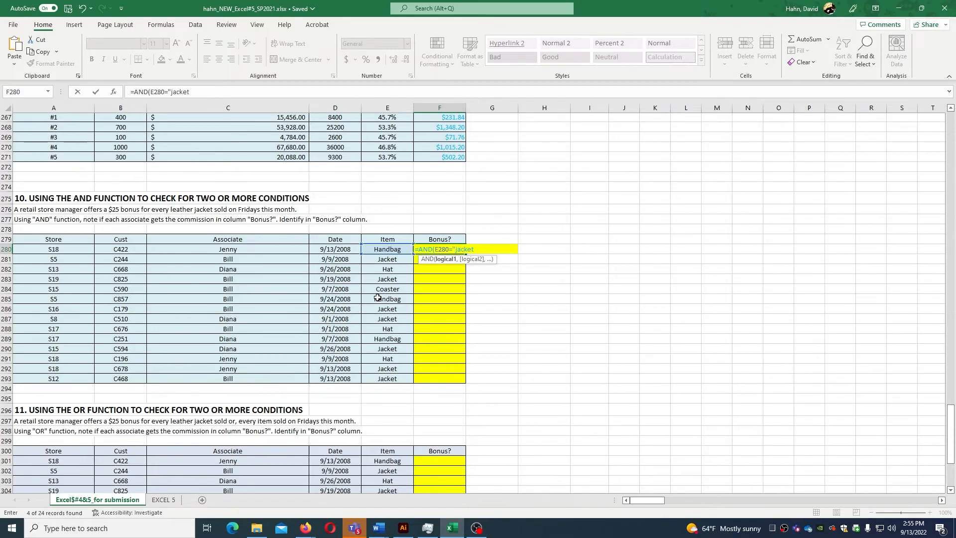
text(",)
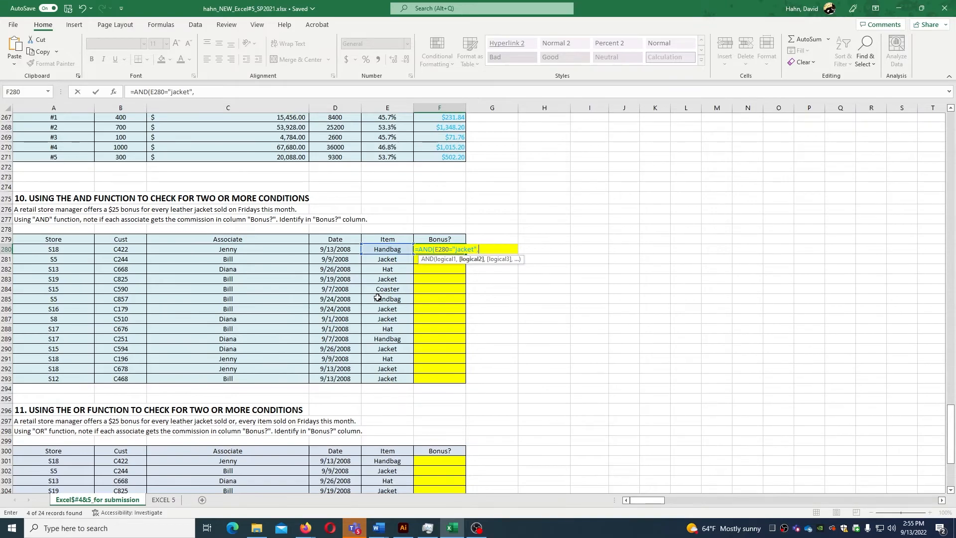
Complete the F280 AND formula with the second condition D280=DATE(2008,9,13), and fill it down through F293.
click(343, 249)
text(=)
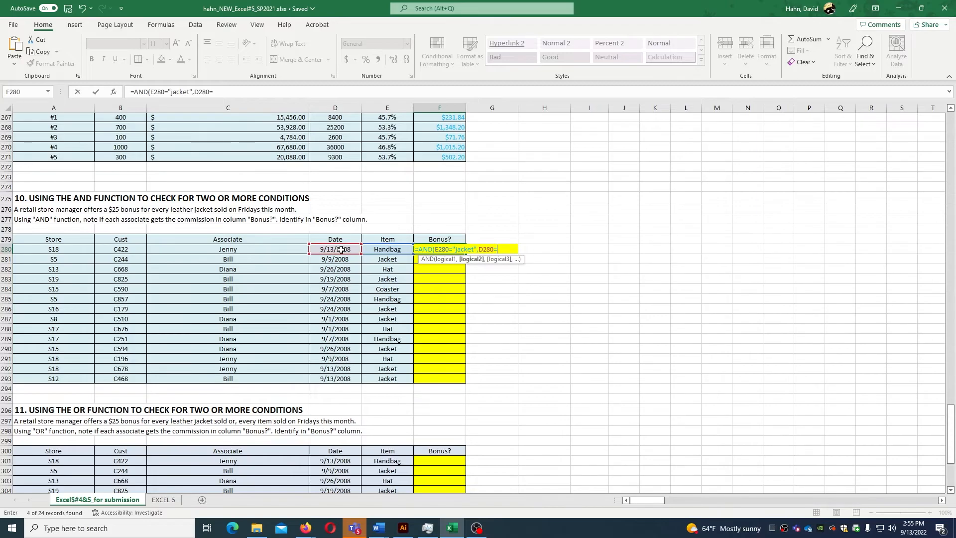
text(da)
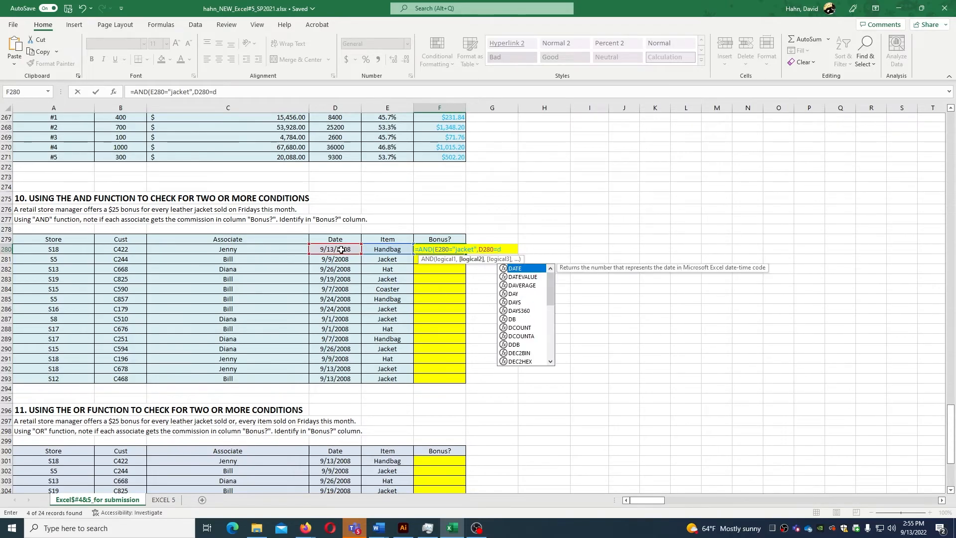
double_click(512, 270)
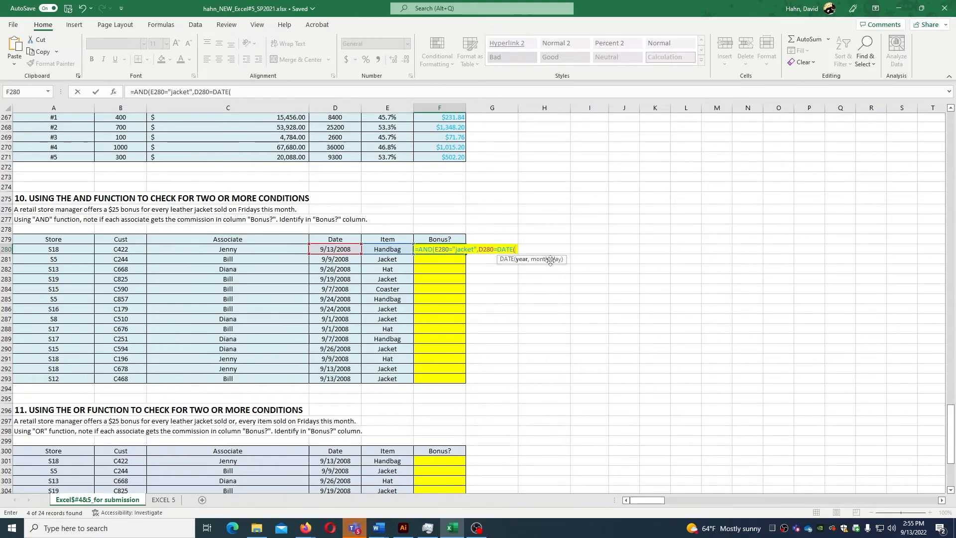
text(2008)
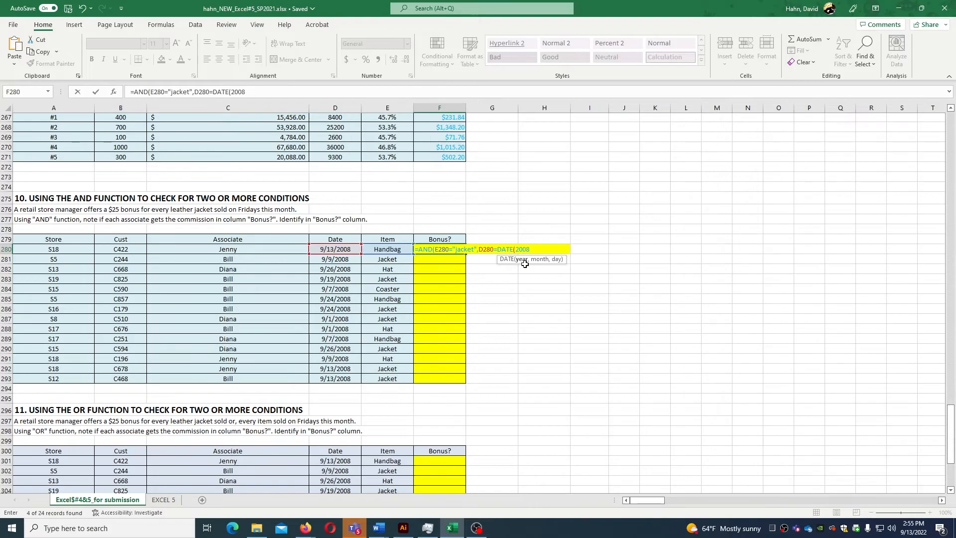
text(,9,13))
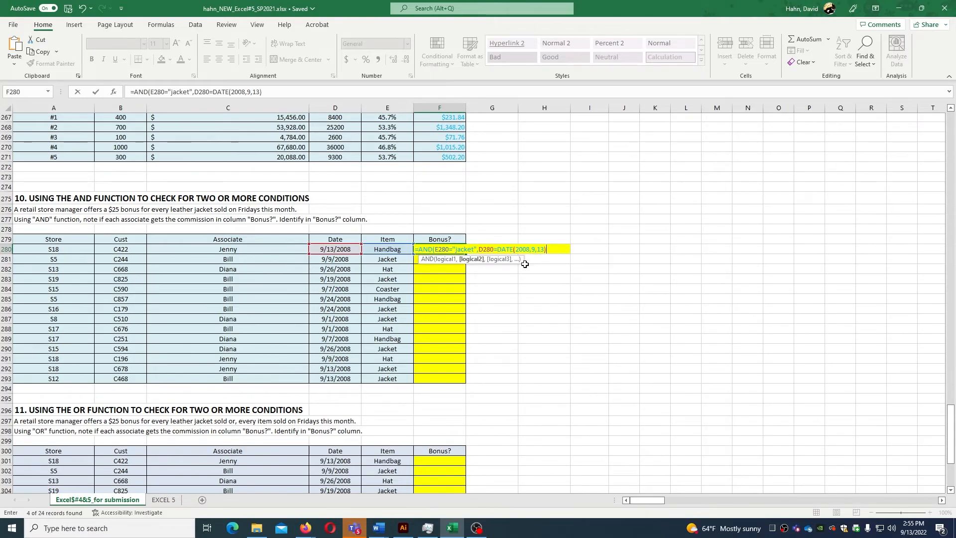
key(Return)
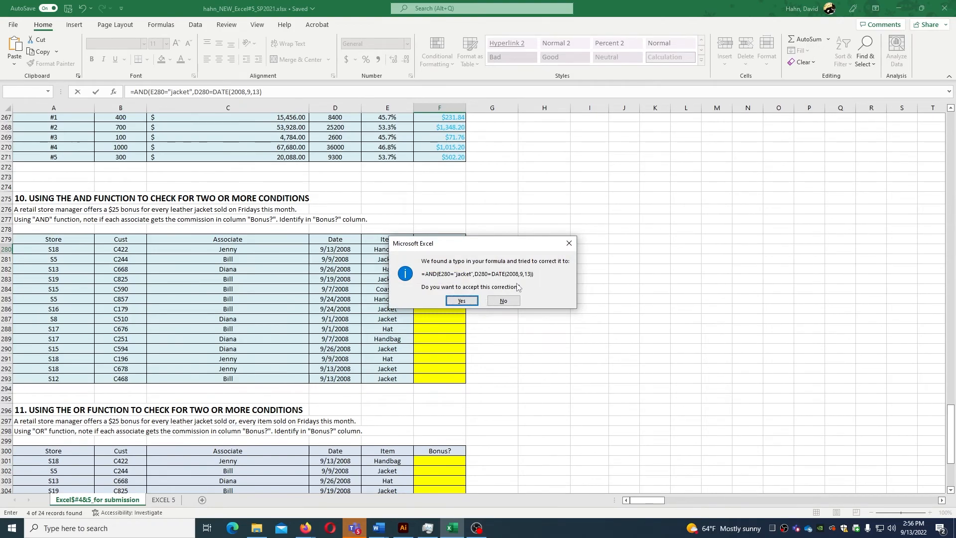
click(466, 302)
click(452, 250)
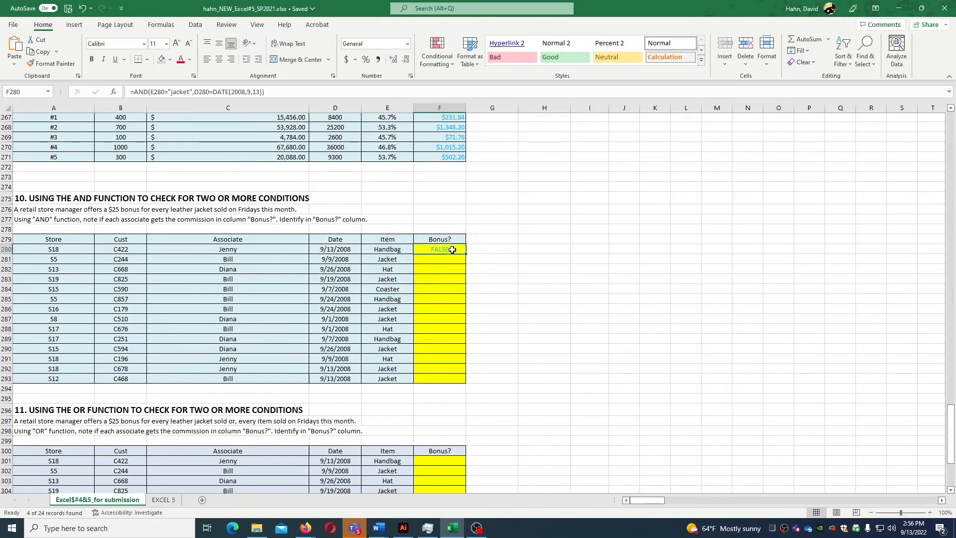
drag(465, 254, 468, 380)
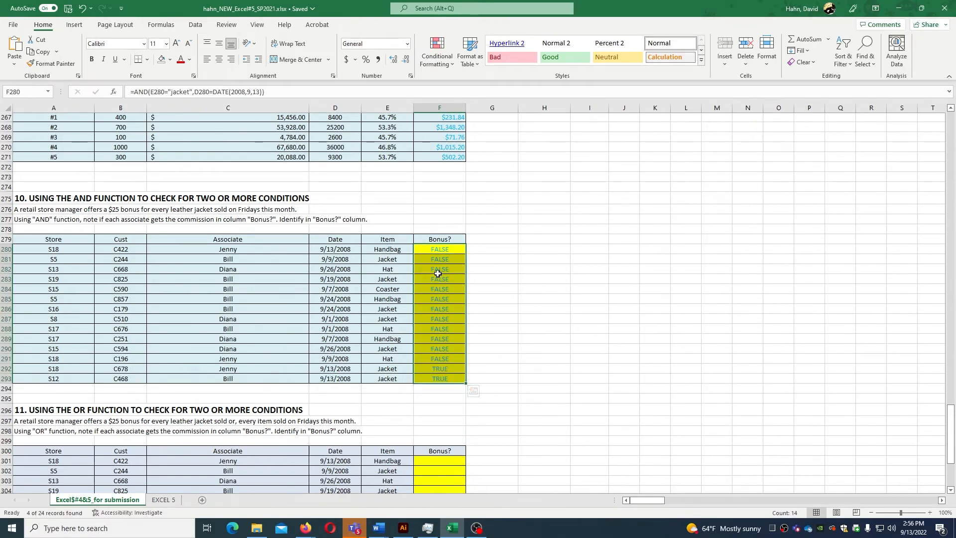
Check the section 10 Bonus? results against the date and item values in rows 280, 281 and 292.
click(337, 249)
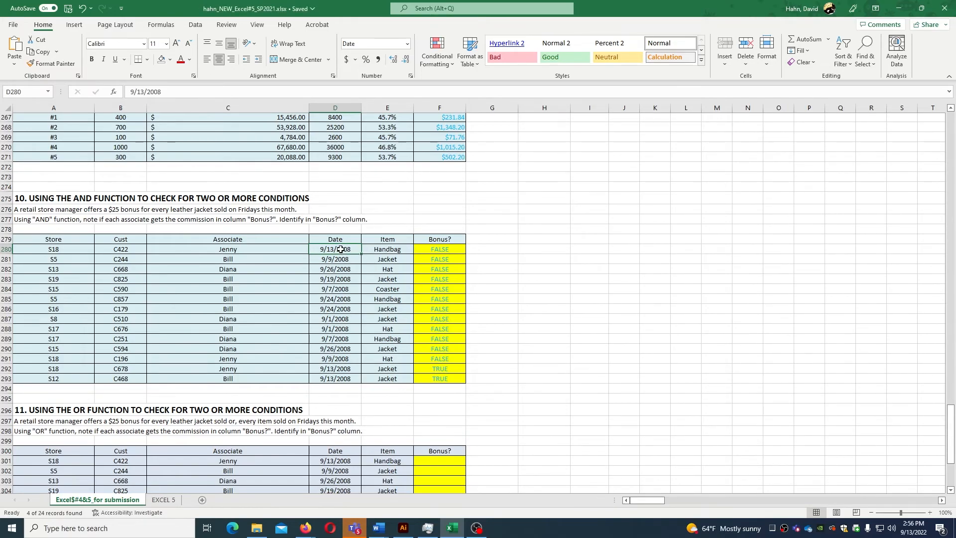
click(373, 250)
click(432, 252)
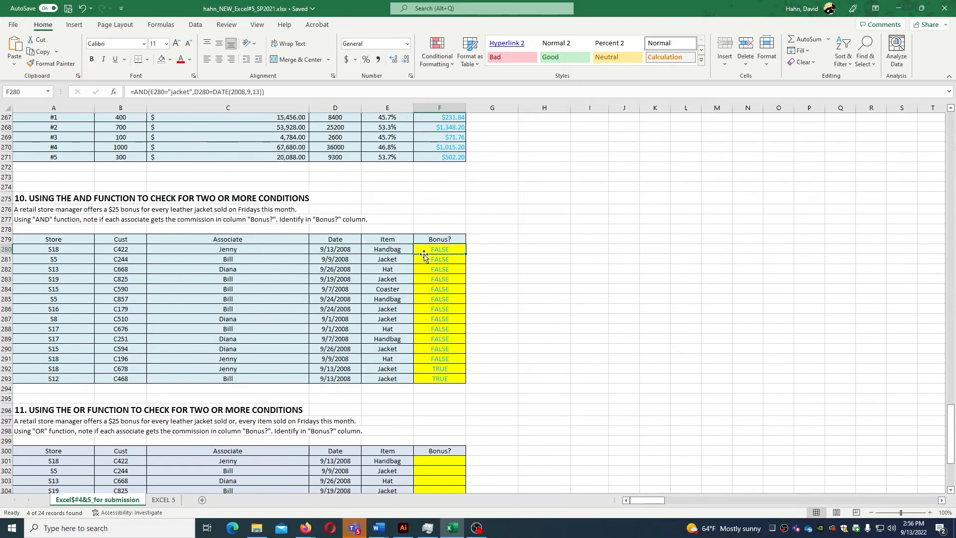
click(377, 259)
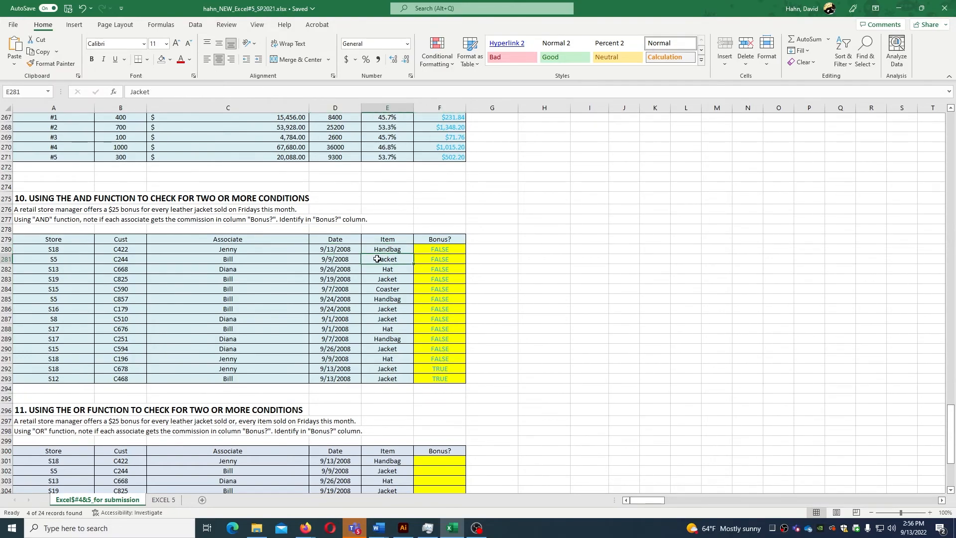
click(348, 260)
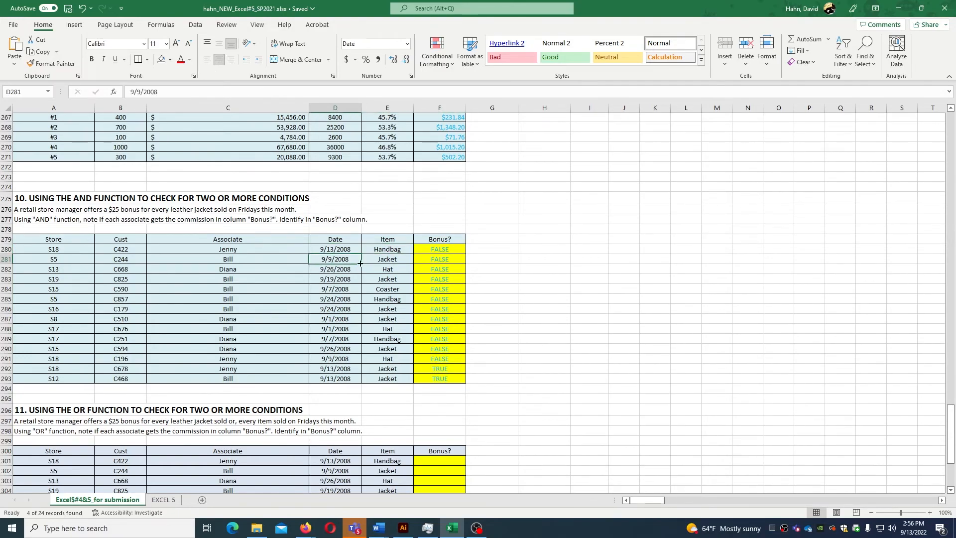
click(374, 369)
click(356, 373)
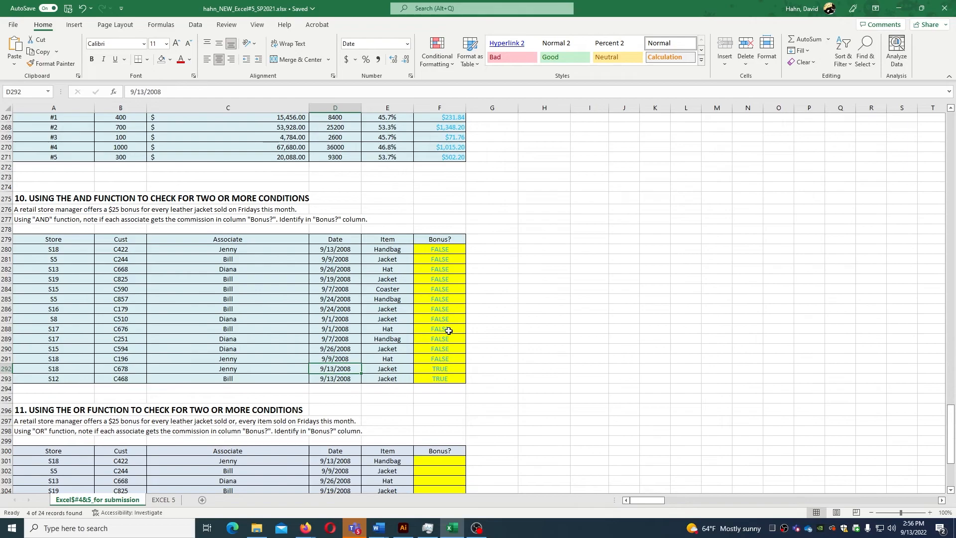
Start an OR formula in the first Bonus? cell F301 of section 11 with the condition E301="jacket".
scroll(443, 354, down, 6)
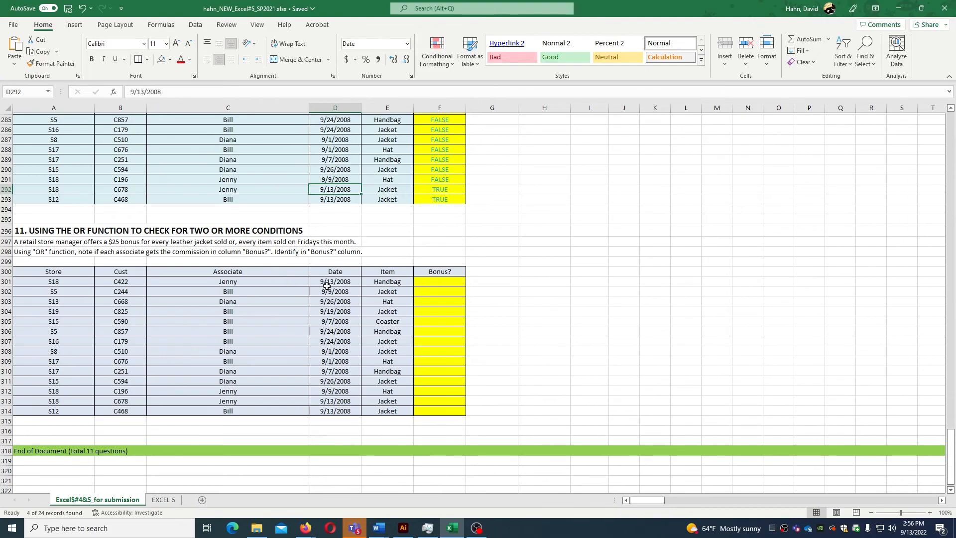
click(371, 283)
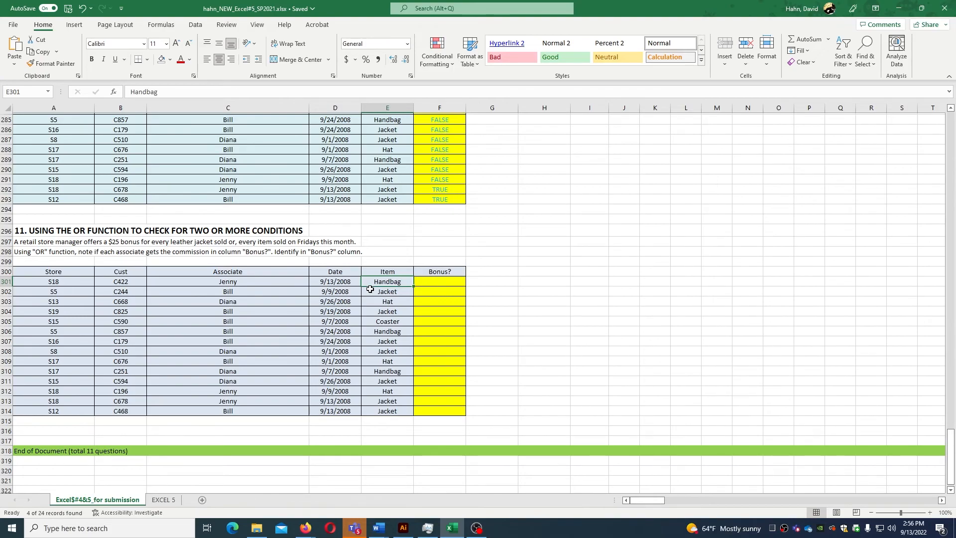
click(380, 341)
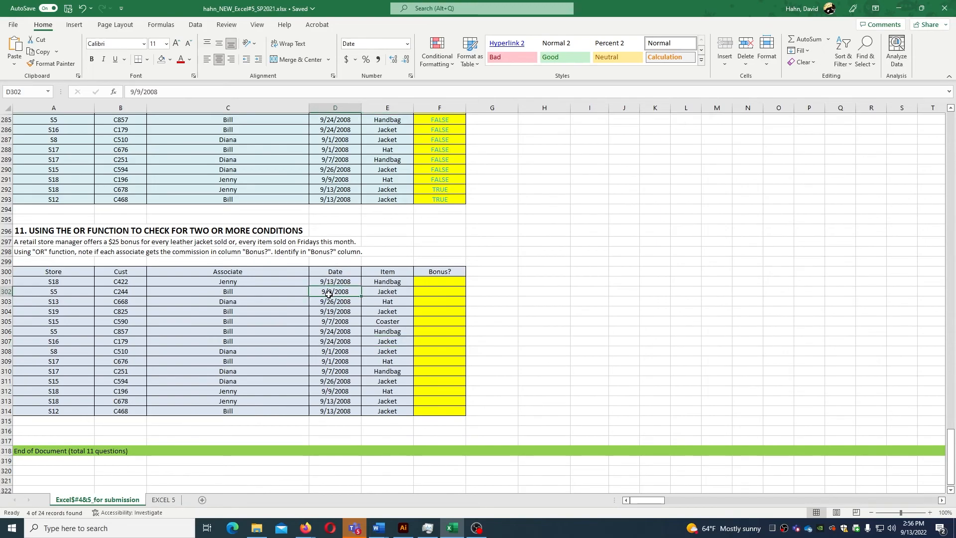
double_click(431, 282)
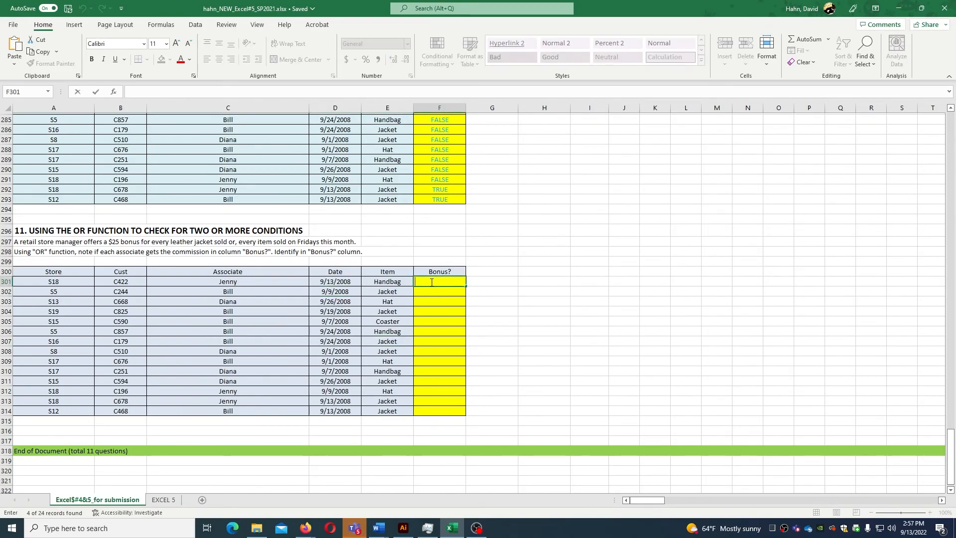
text(=or)
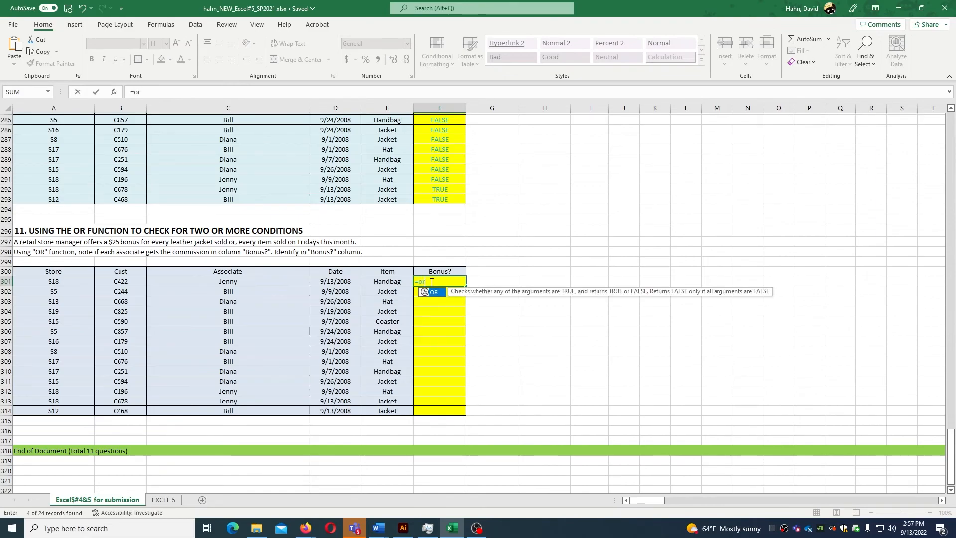
double_click(433, 292)
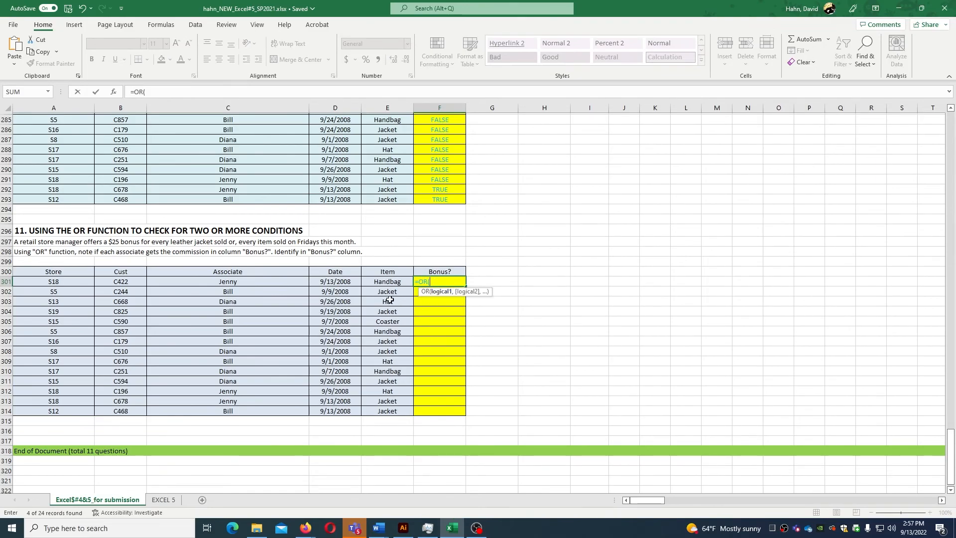
click(387, 281)
text(=)
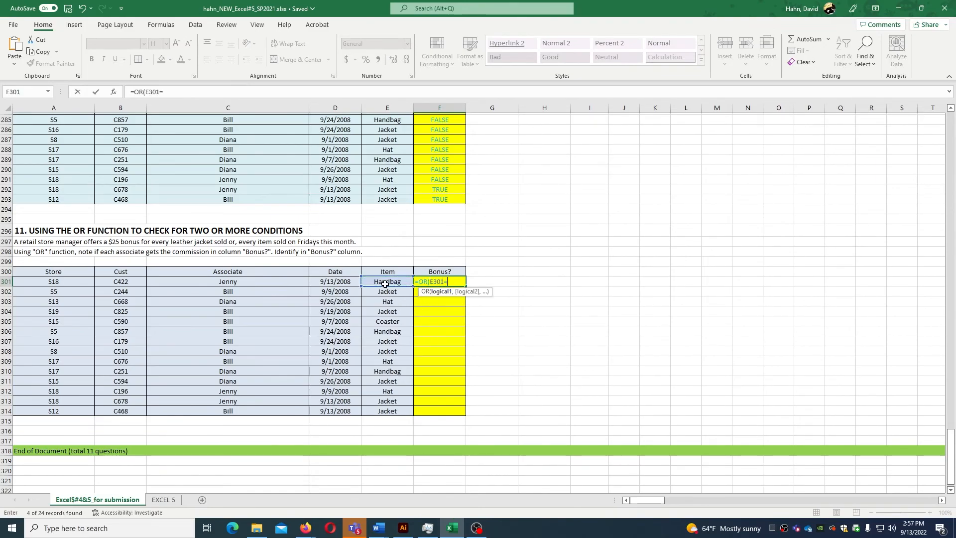
text("jacketr)
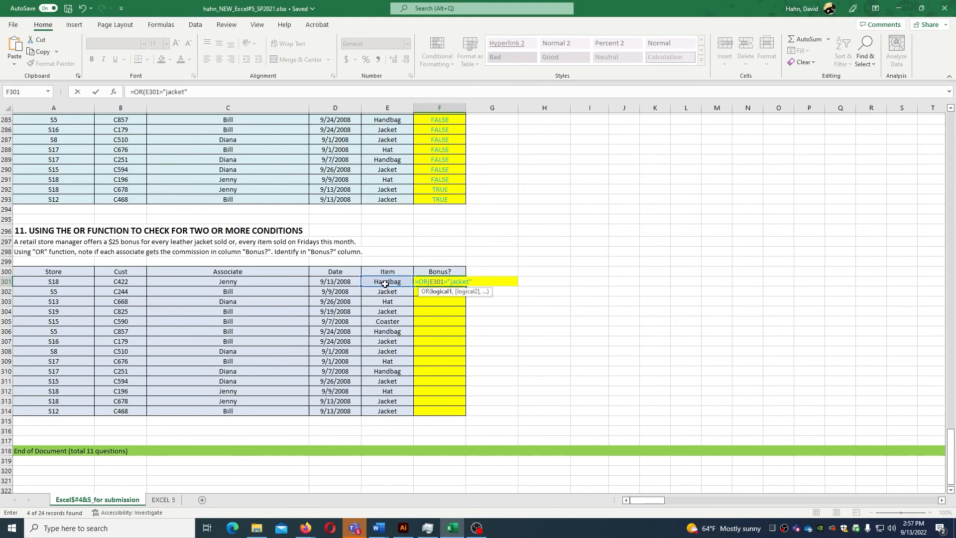
Complete the F301 OR formula with the second condition D301=DATE(2008,9,13), and fill it down through F314.
text(,)
click(343, 283)
text(=)
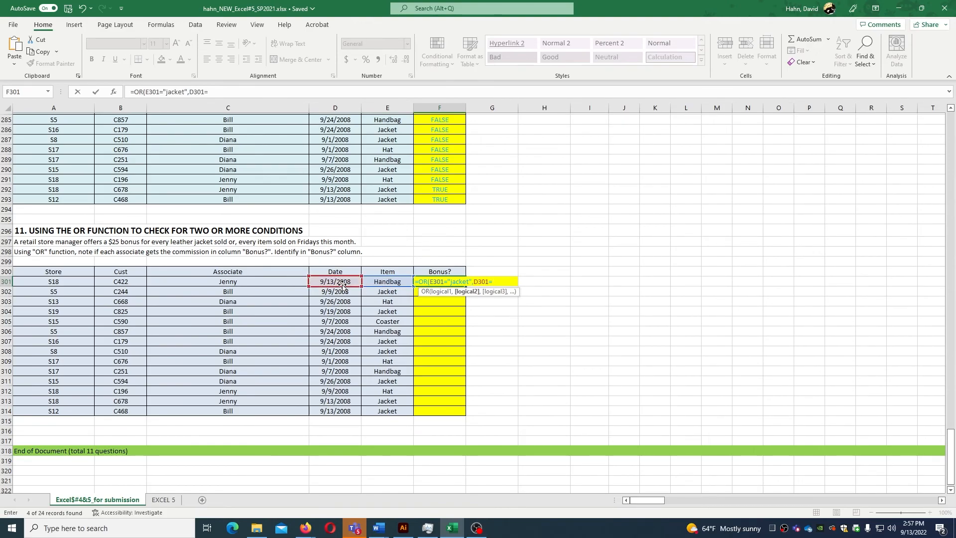
text(d)
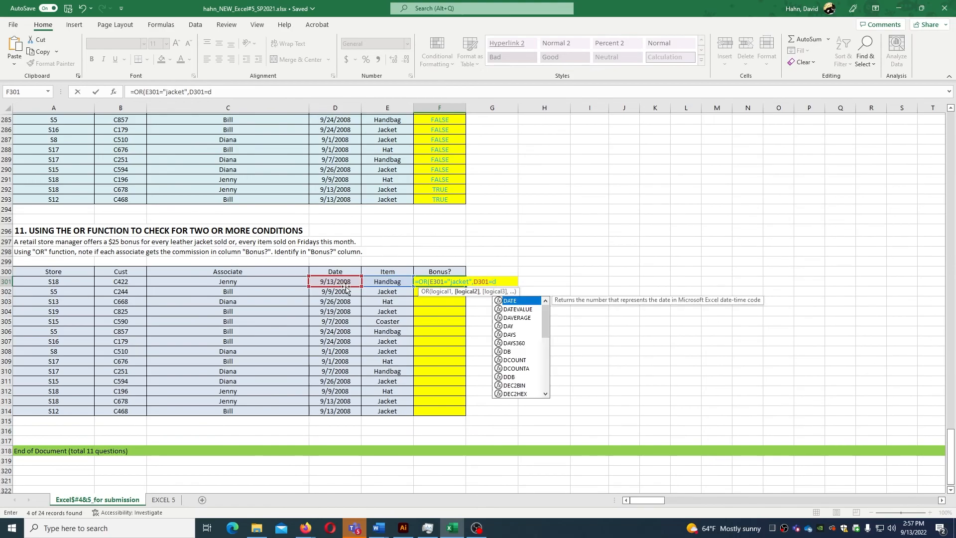
double_click(502, 301)
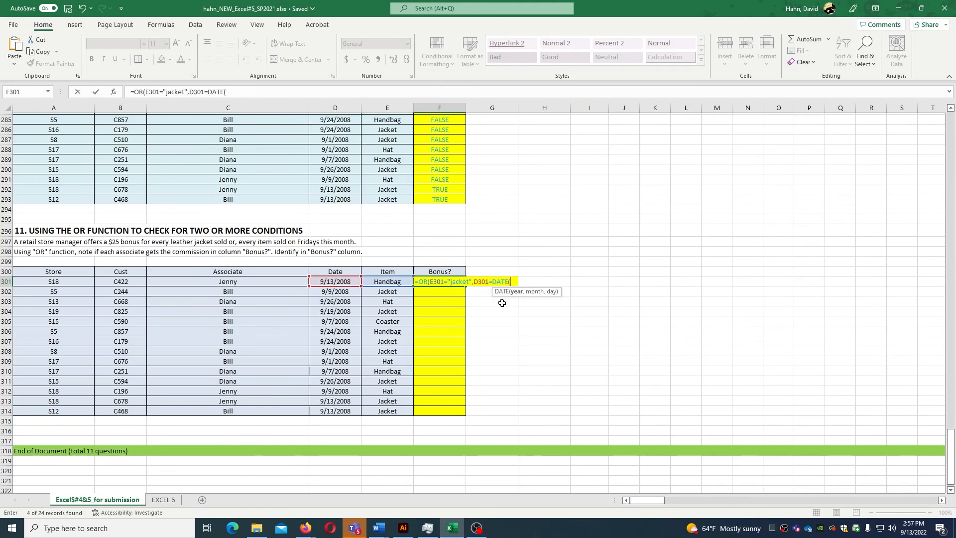
text(2008)
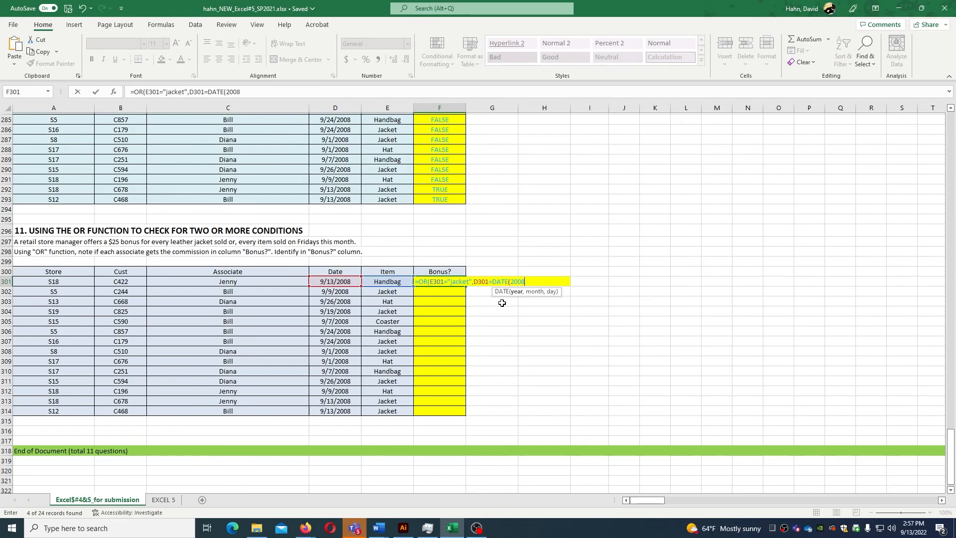
text(,9,13)))
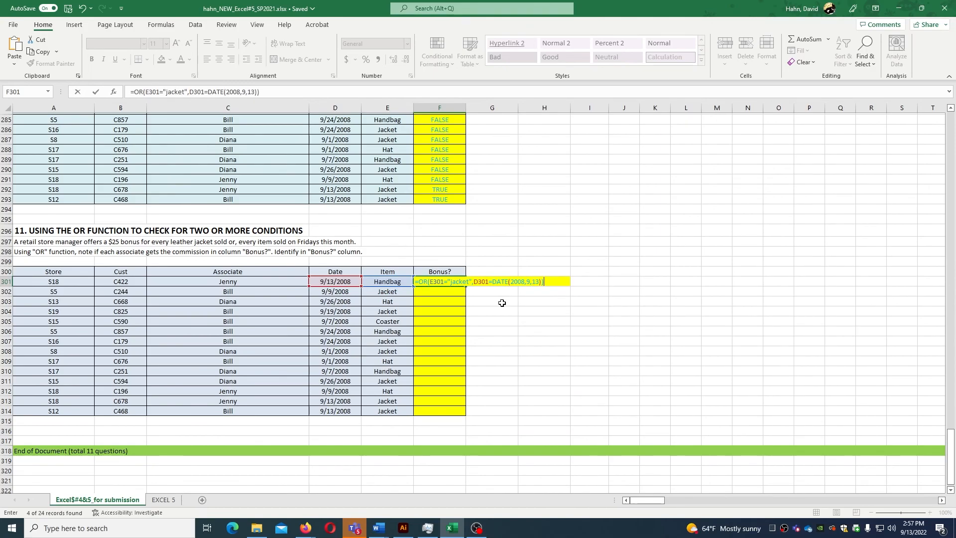
key(ctrl+Return)
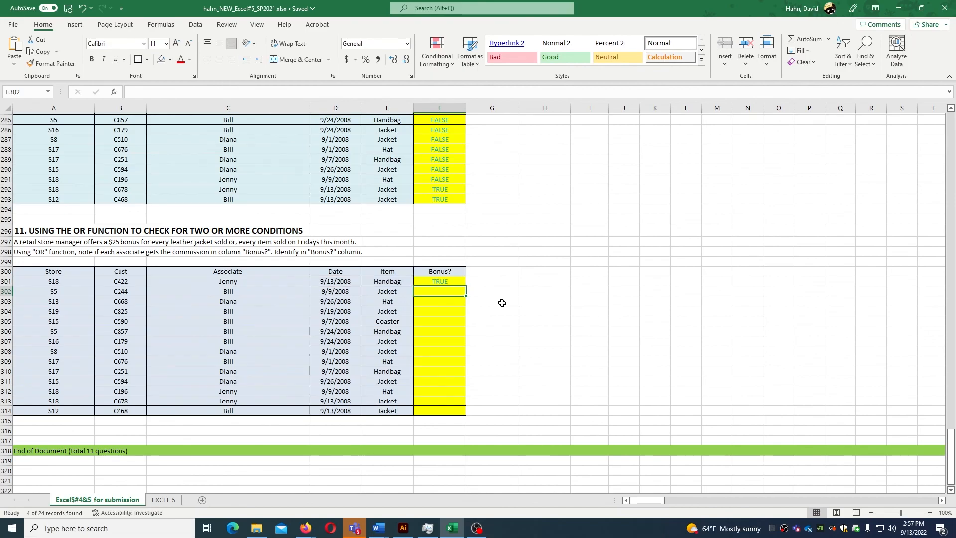
drag(464, 286, 464, 409)
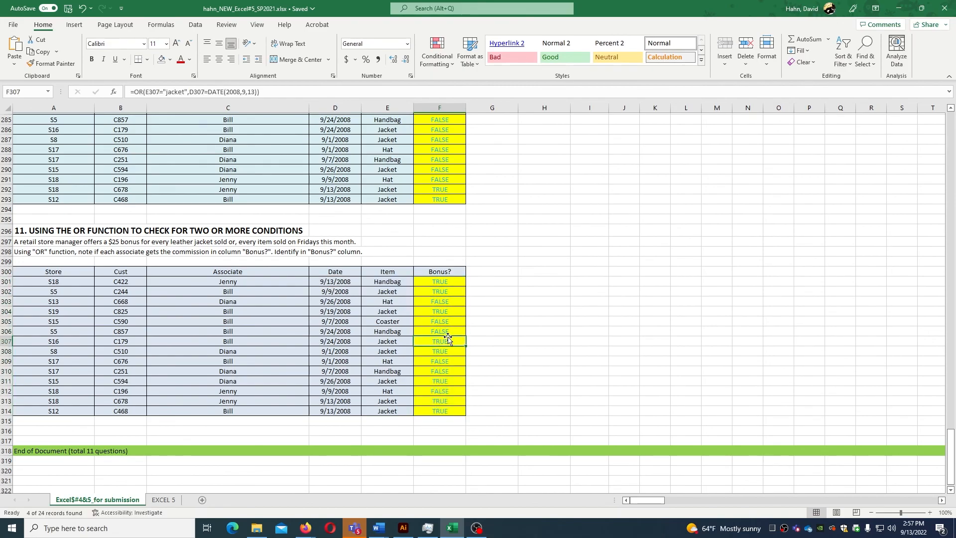
Check the section 11 Bonus? results against the dates and items in rows 301 to 305.
click(393, 292)
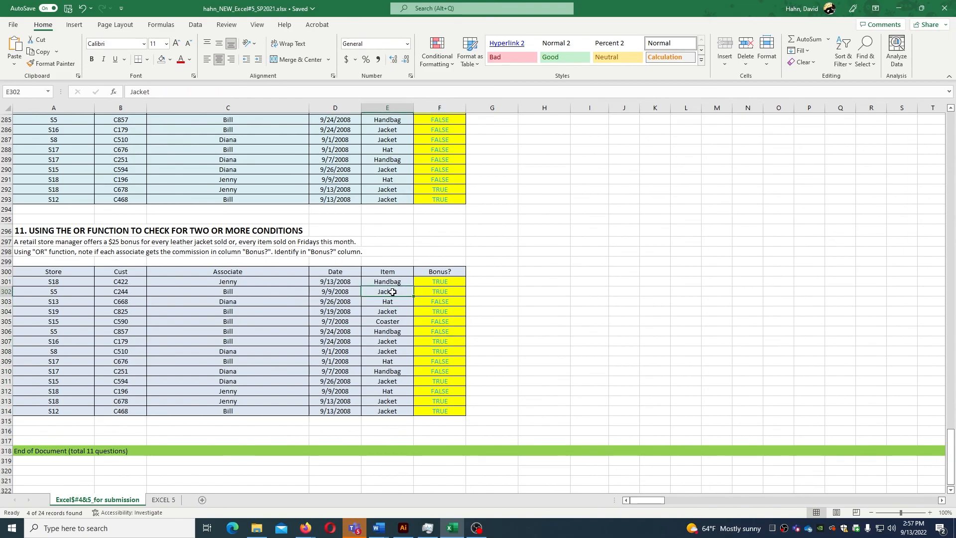
click(347, 280)
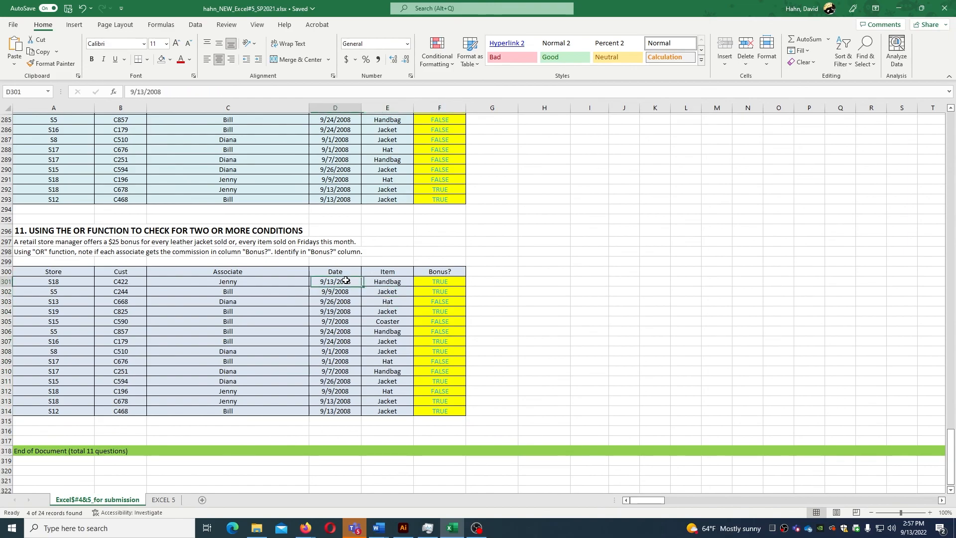
click(374, 302)
click(370, 312)
click(370, 322)
click(349, 322)
click(367, 321)
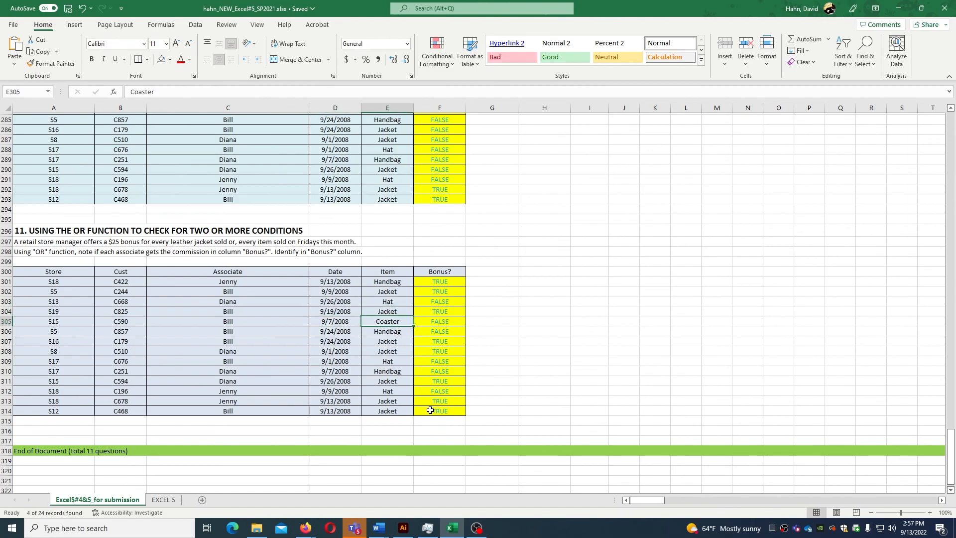